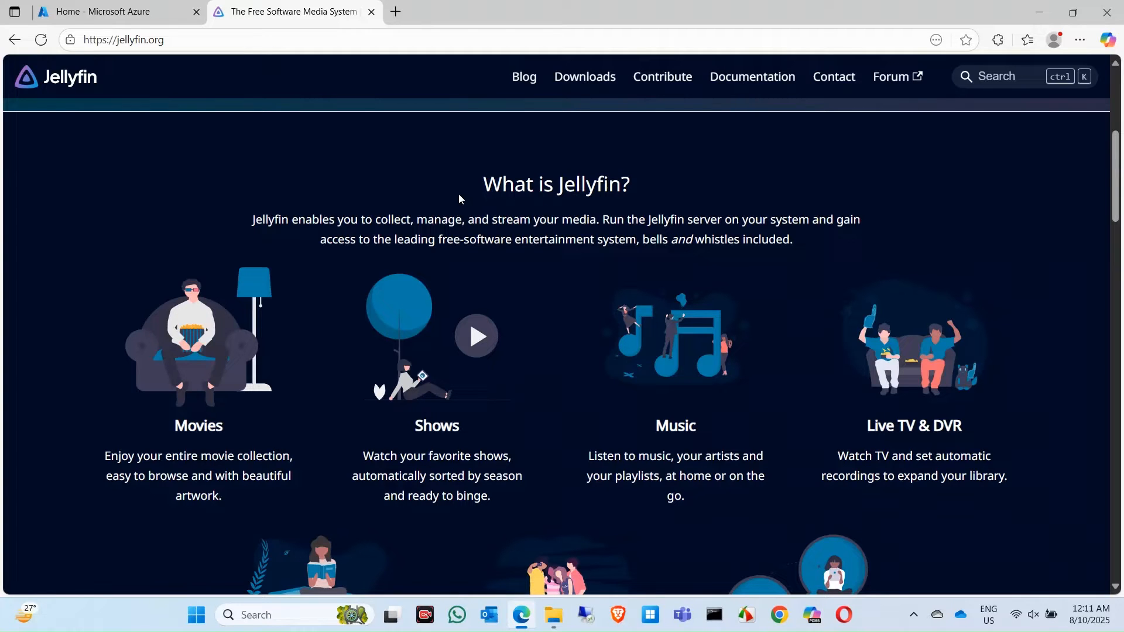
- Switch from the jellyfin.org tab to the Azure portal home page tab
left_click(136, 15)
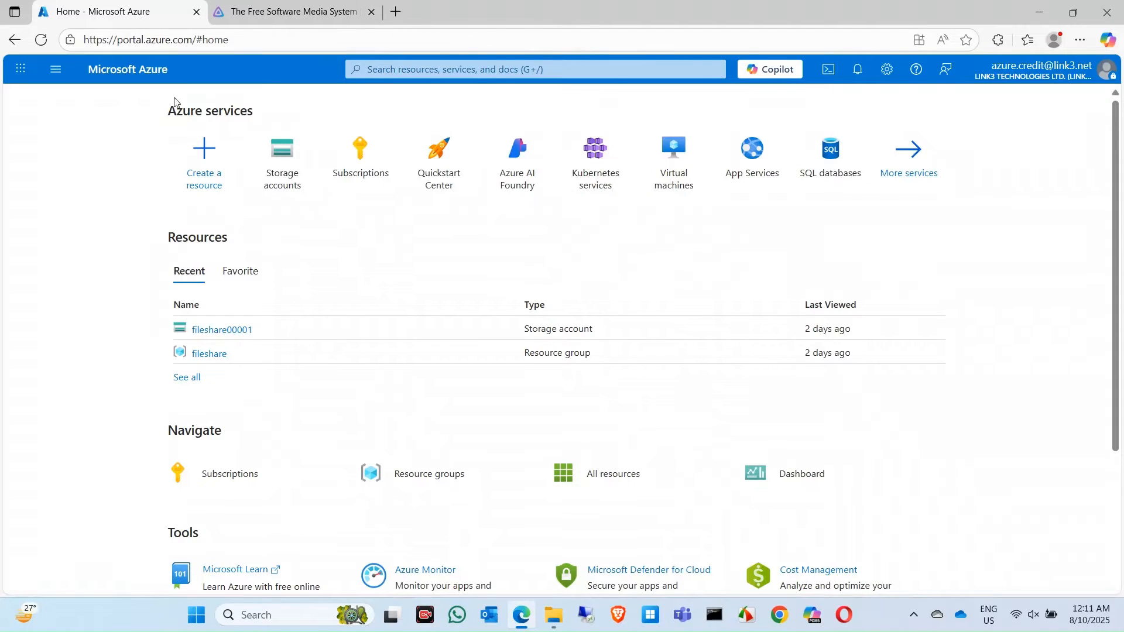
- From the Virtual machines page, choose Create > Virtual machine
left_click(673, 171)
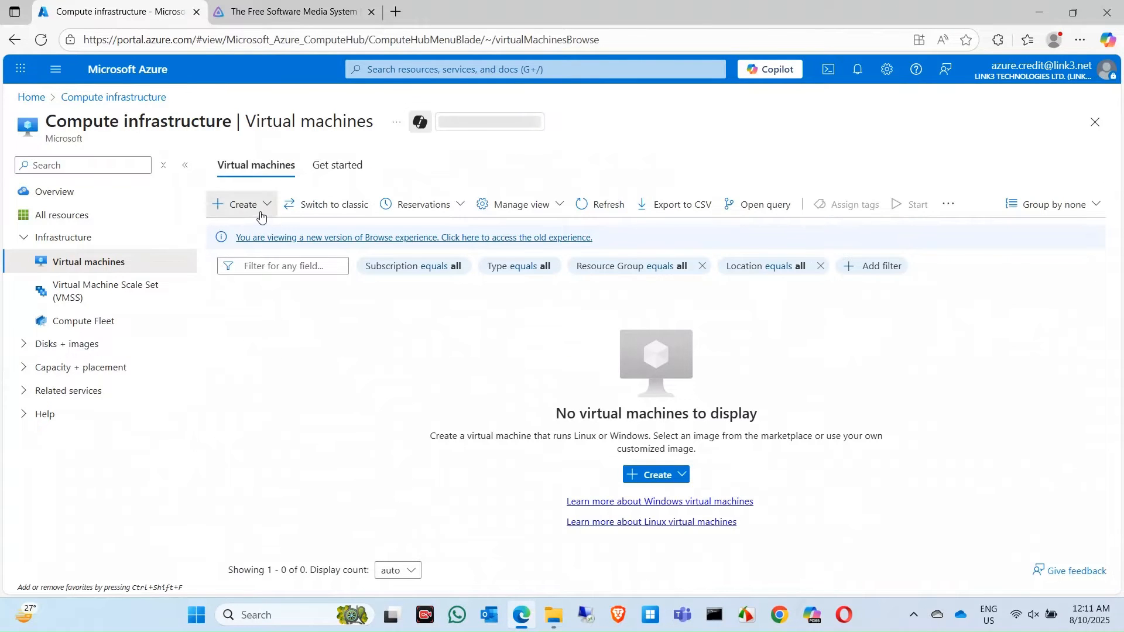
left_click(244, 205)
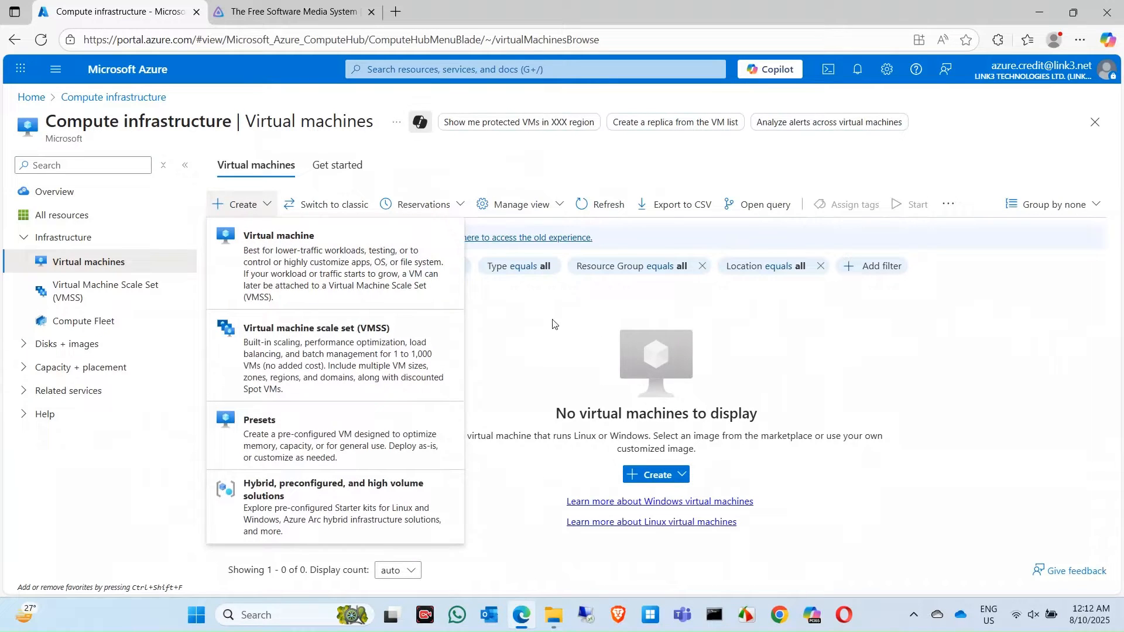
left_click(329, 265)
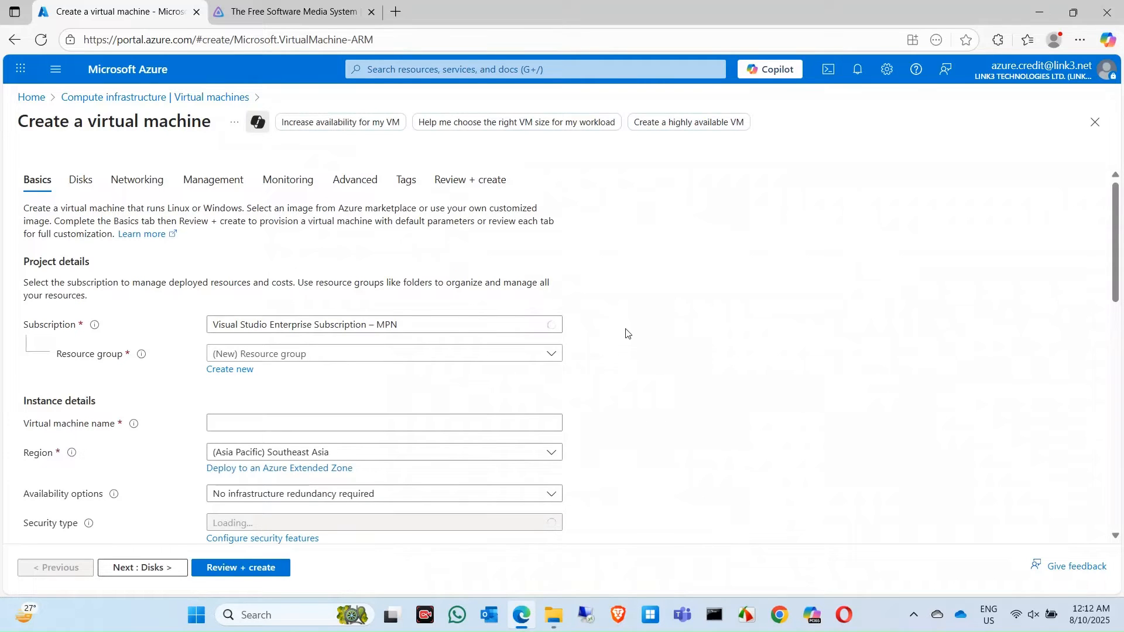
- Put the VM in resource group fileshare and name it FileServer
left_click(550, 354)
left_click(273, 409)
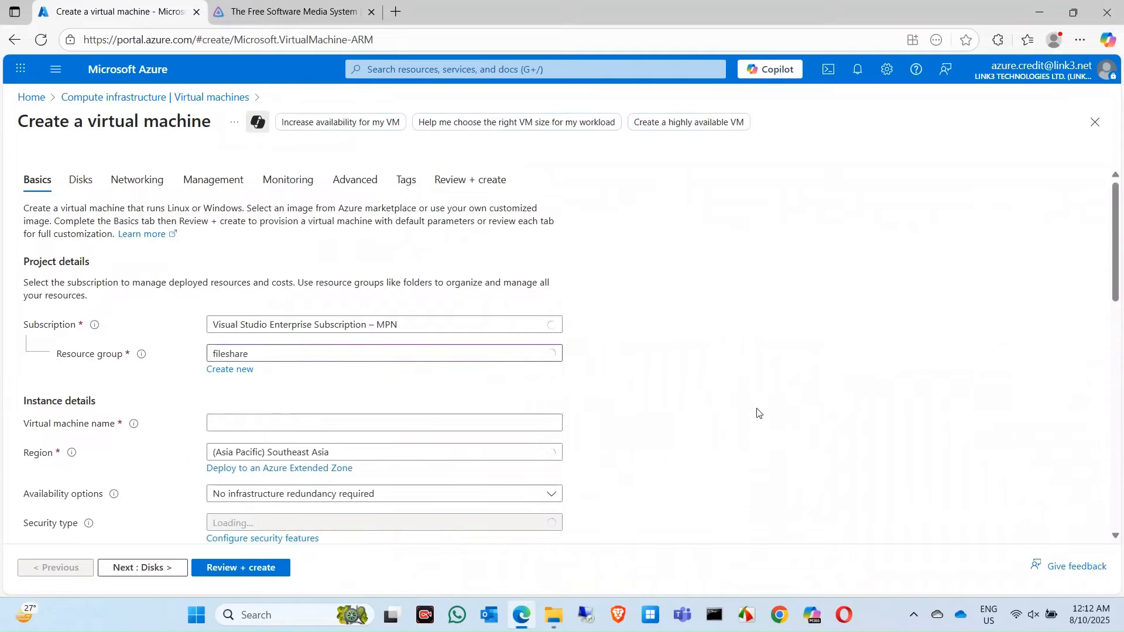
scroll(656, 380, "down", 2)
left_click(284, 311)
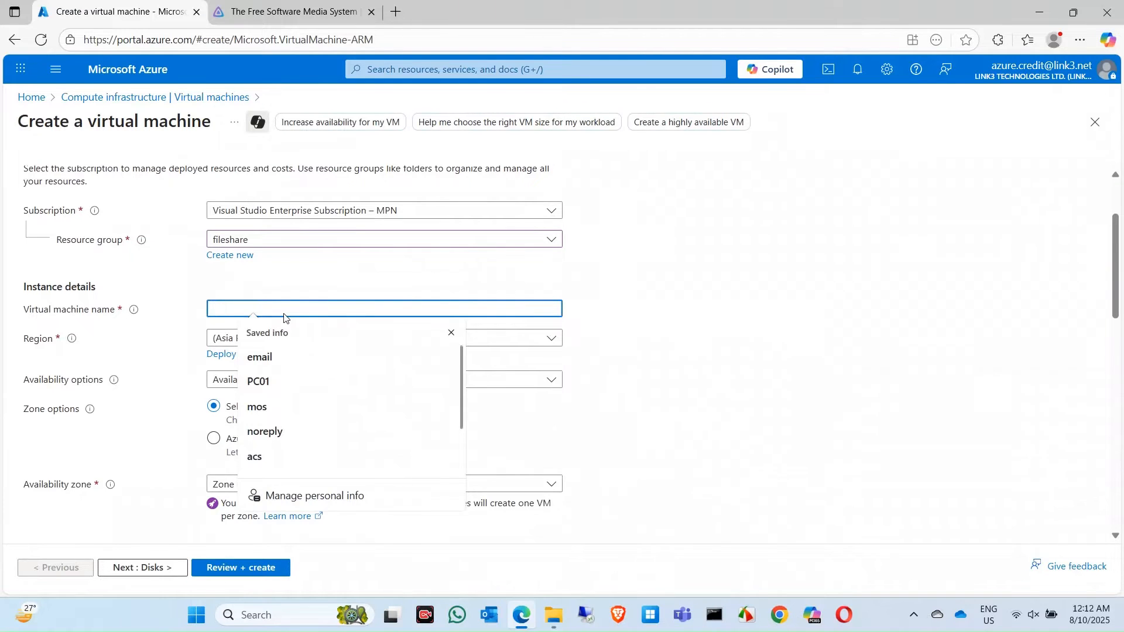
type("ste")
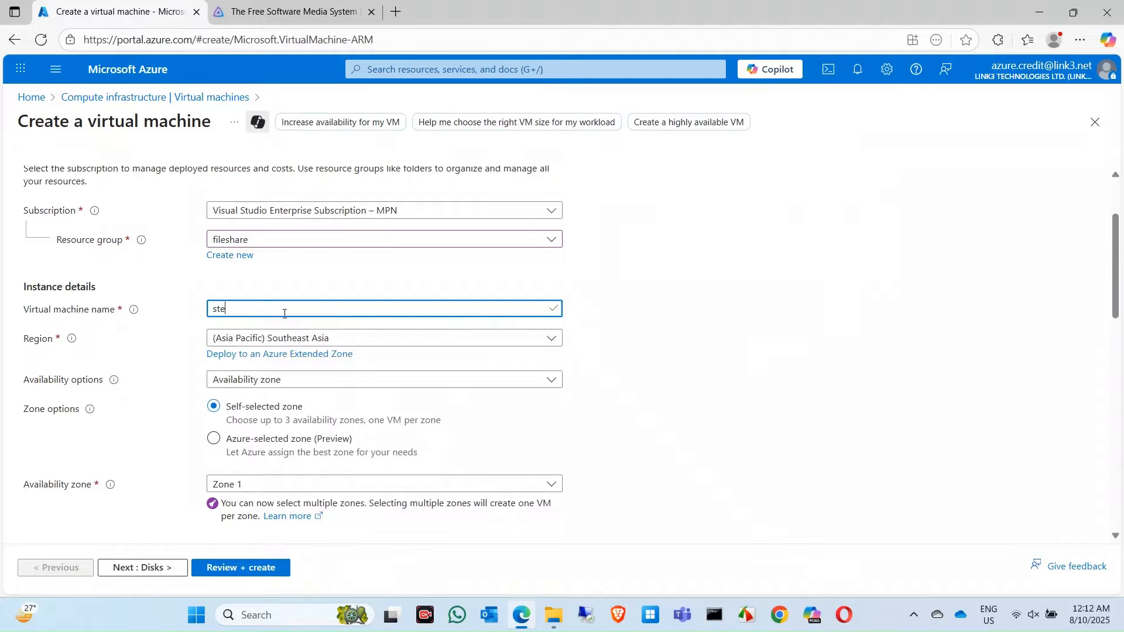
key("BackSpace")
key("BackSpace")
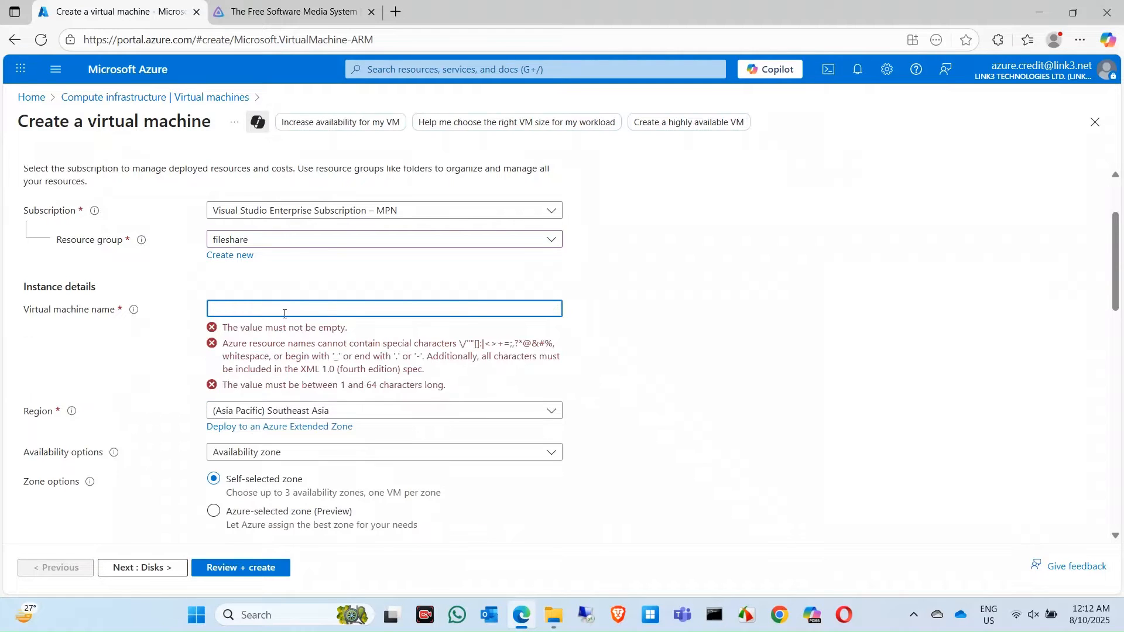
type("Fi")
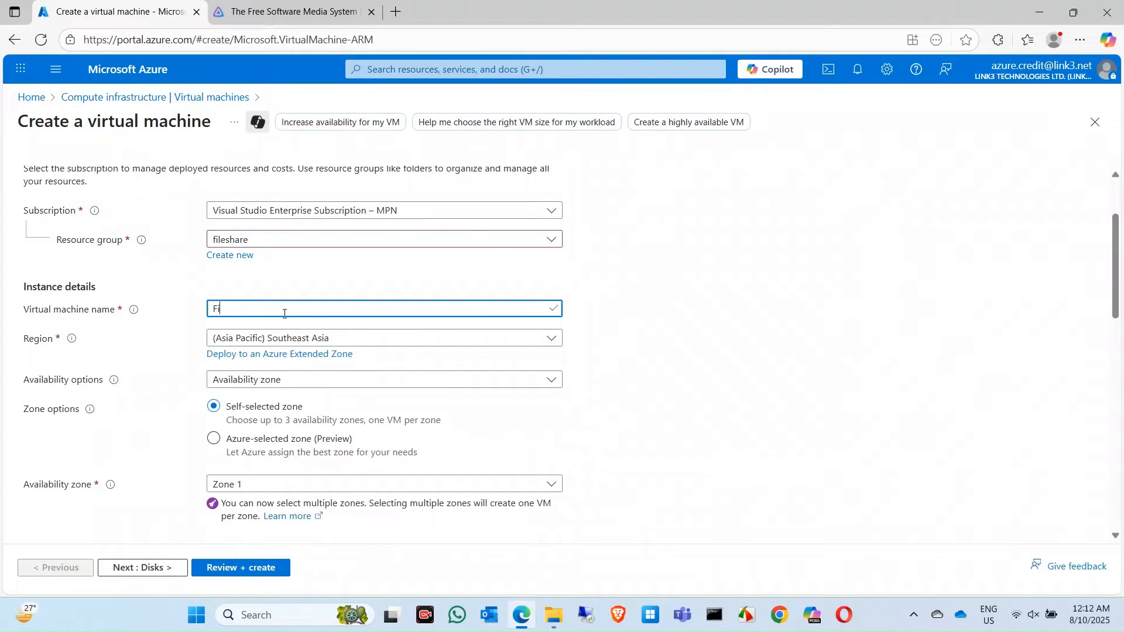
type("leServer")
- Choose the Windows Server 2025 Datacenter: Azure Edition image
scroll(638, 382, "down", 2)
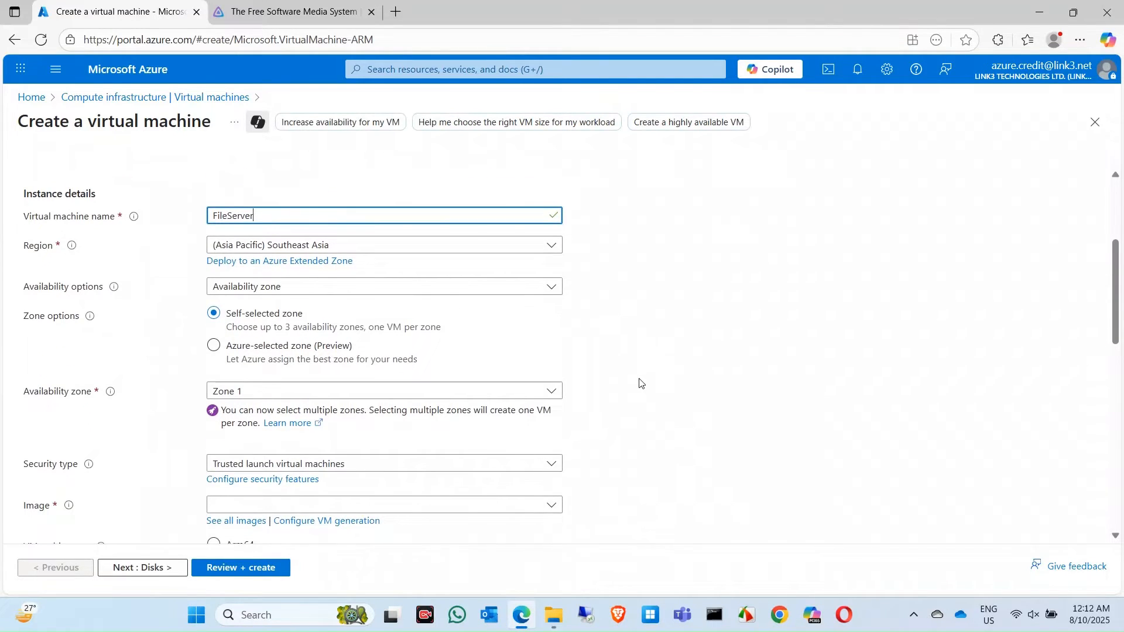
scroll(603, 363, "down", 2)
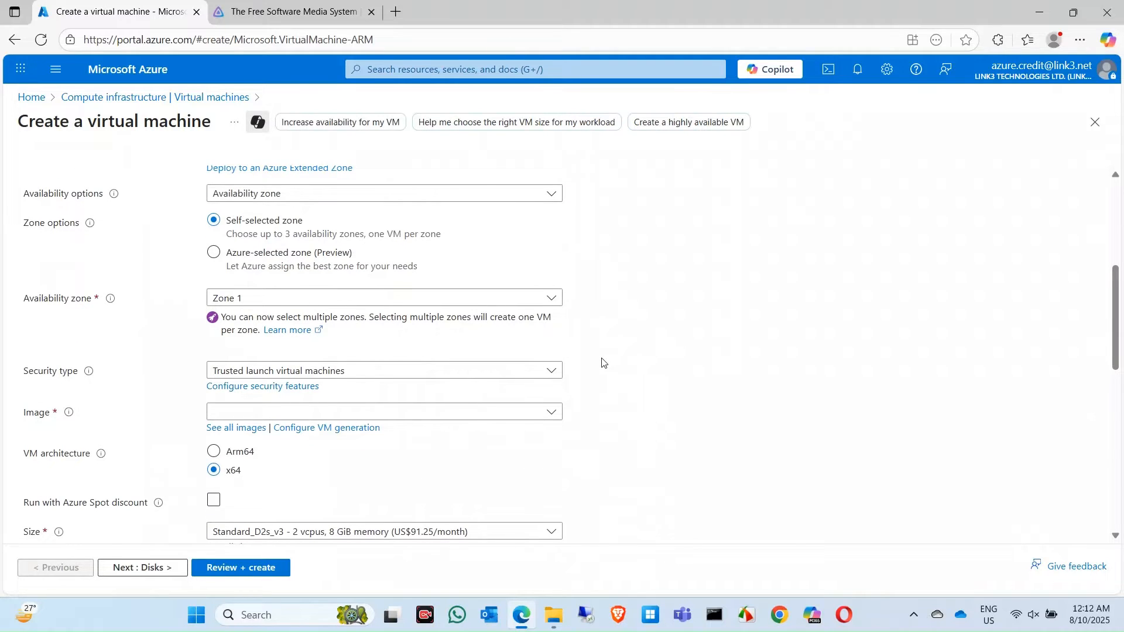
scroll(603, 363, "down", 2)
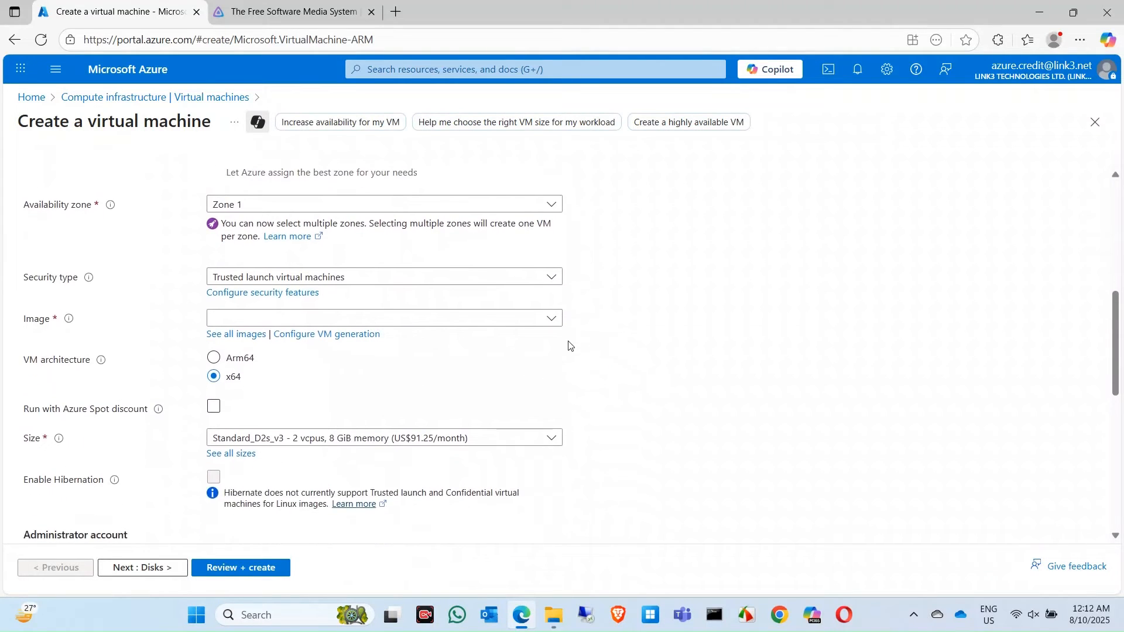
left_click(550, 320)
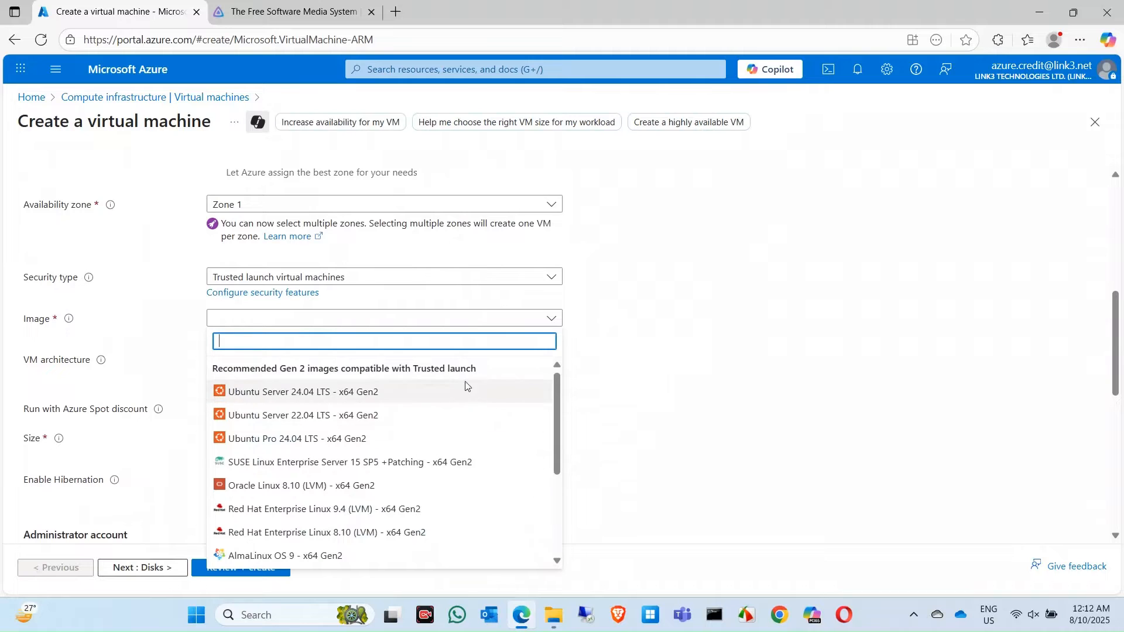
scroll(492, 467, "down", 3)
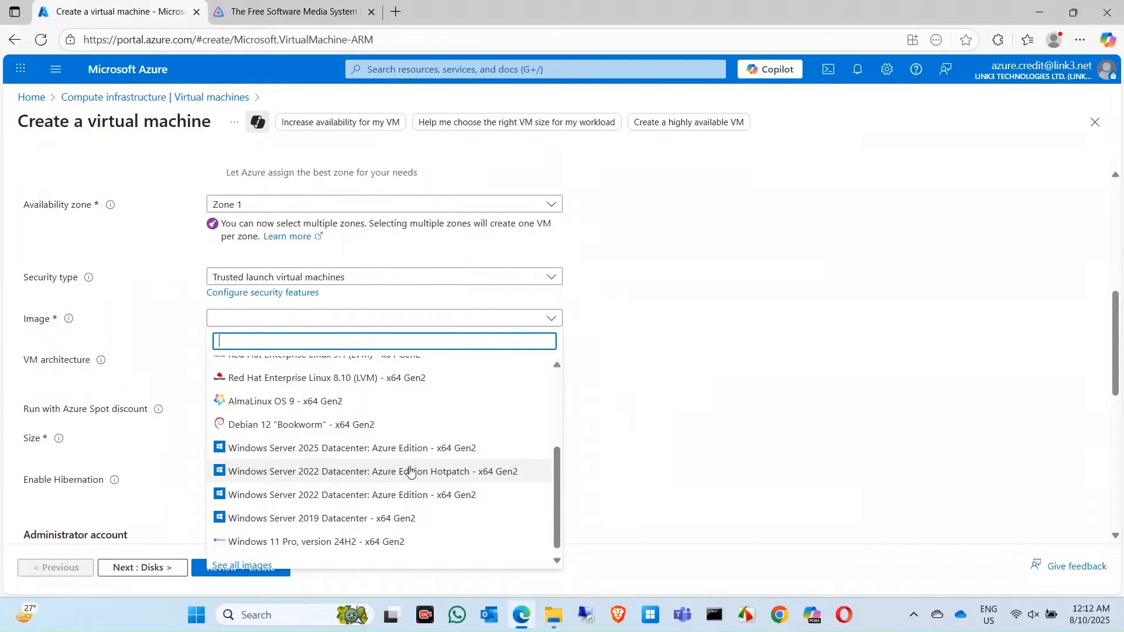
left_click(377, 453)
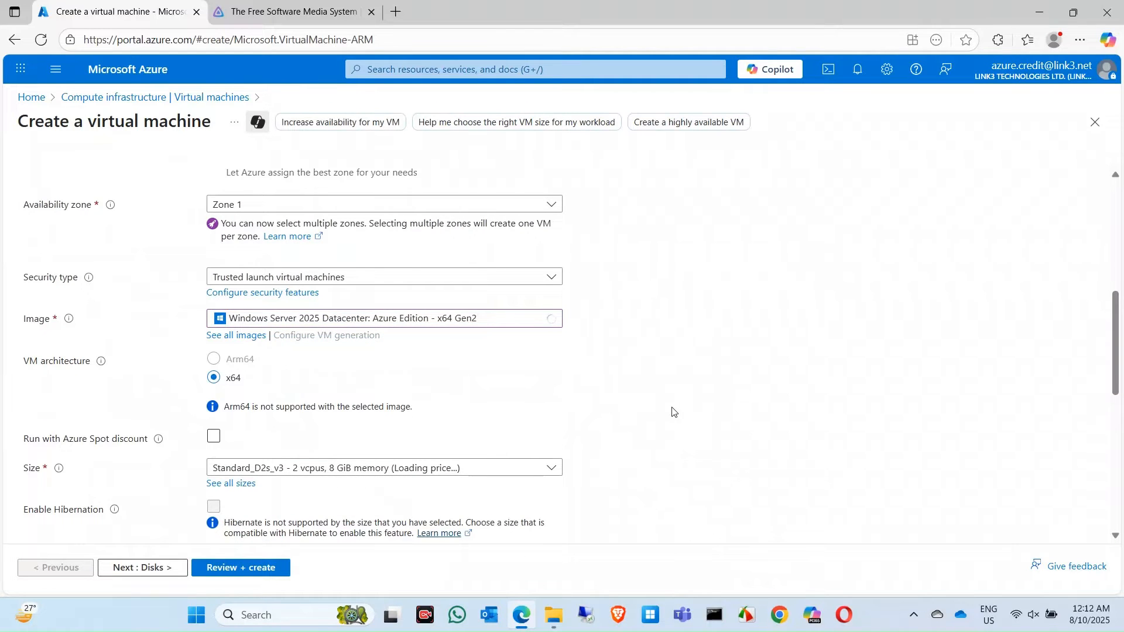
- Fill in the saved administrator username, password and password confirmation
scroll(674, 358, "down", 3)
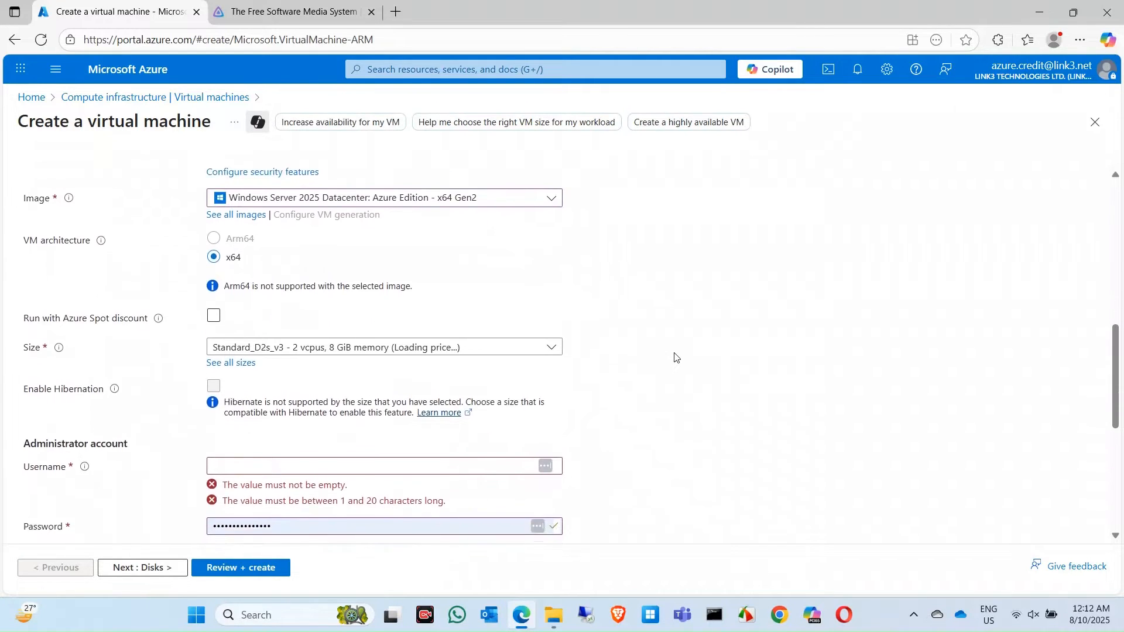
scroll(676, 357, "down", 1)
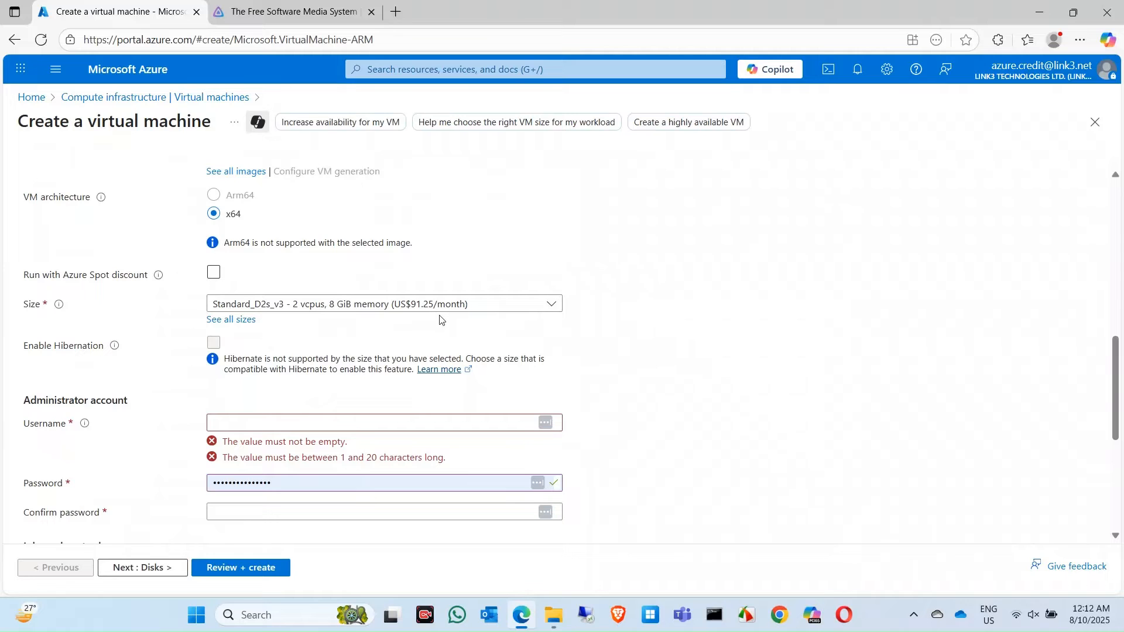
left_click(293, 429)
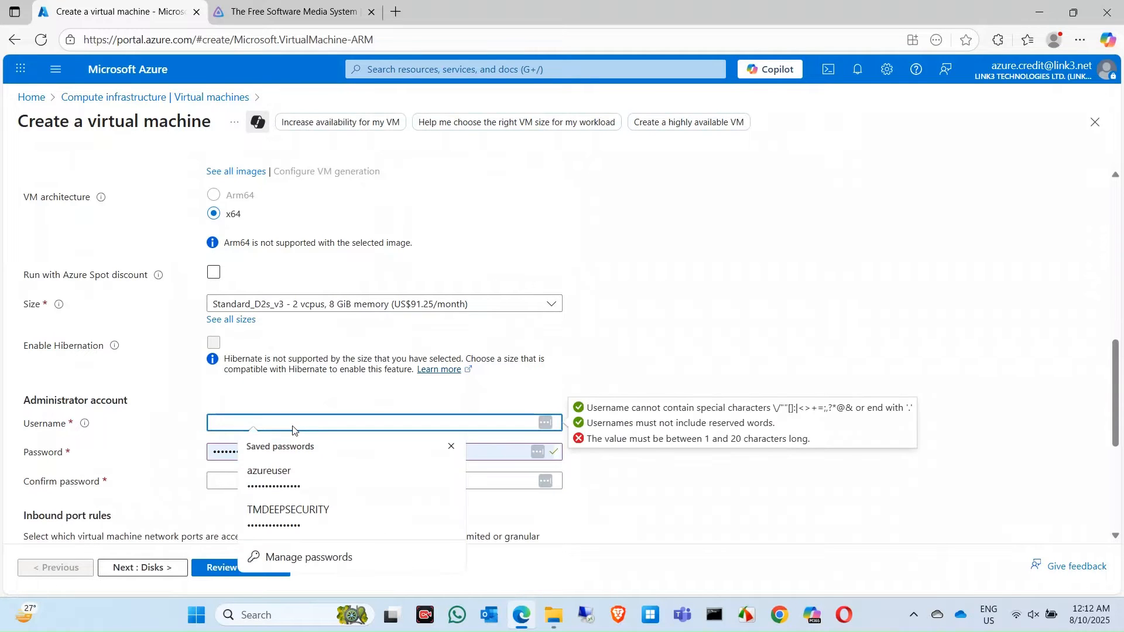
left_click(274, 474)
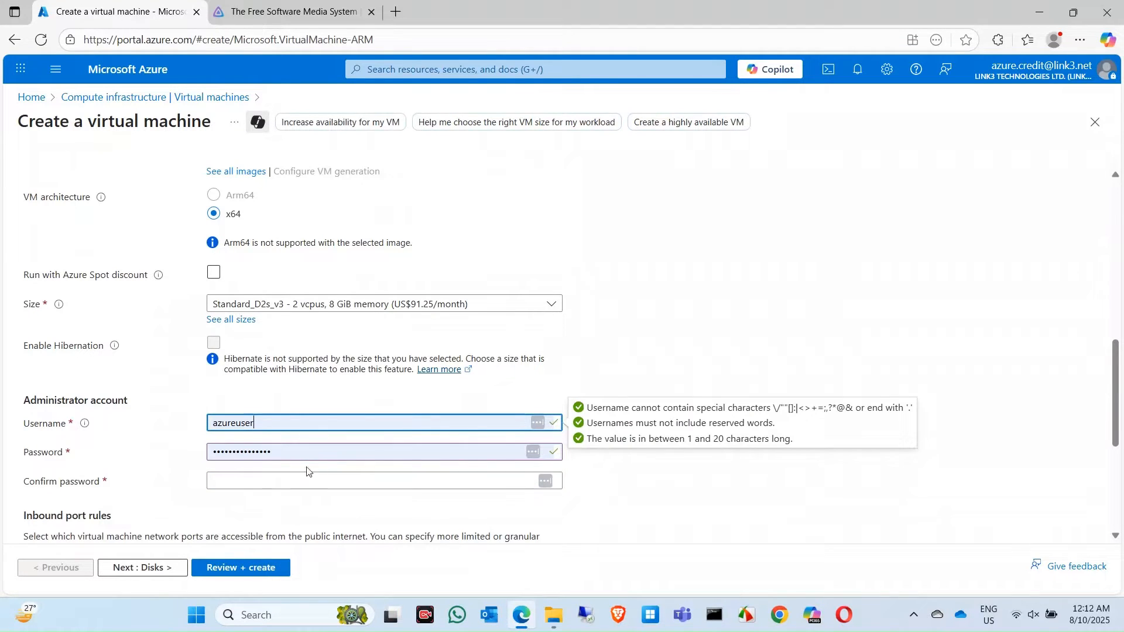
left_click(281, 478)
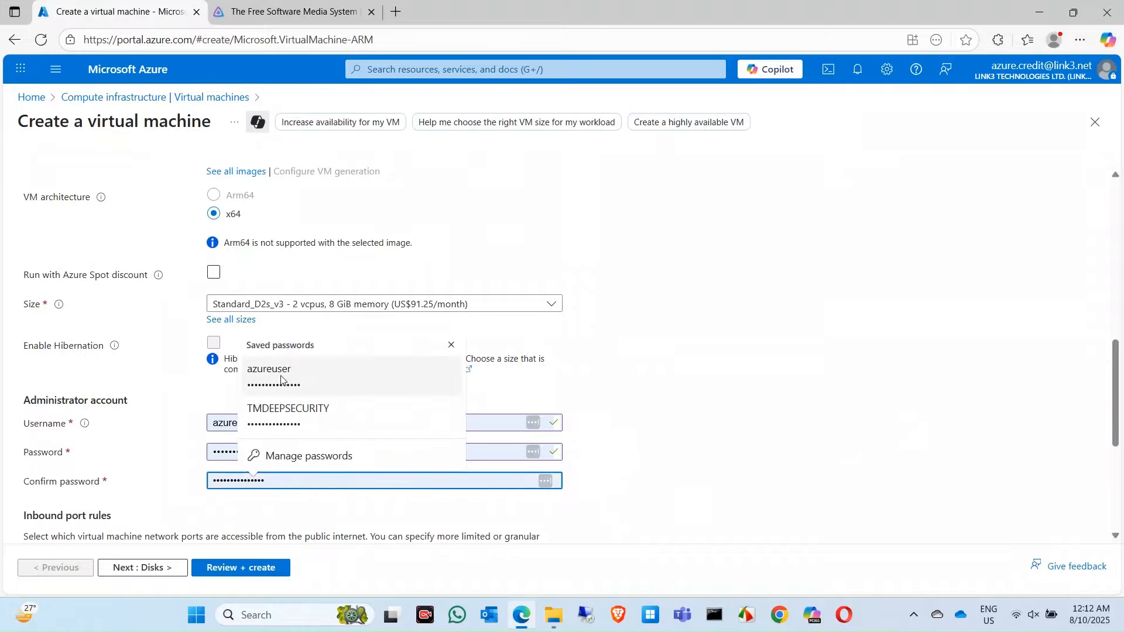
left_click(281, 380)
- Keep only RDP (3389) as the allowed inbound port and move on to Disks
scroll(640, 466, "down", 3)
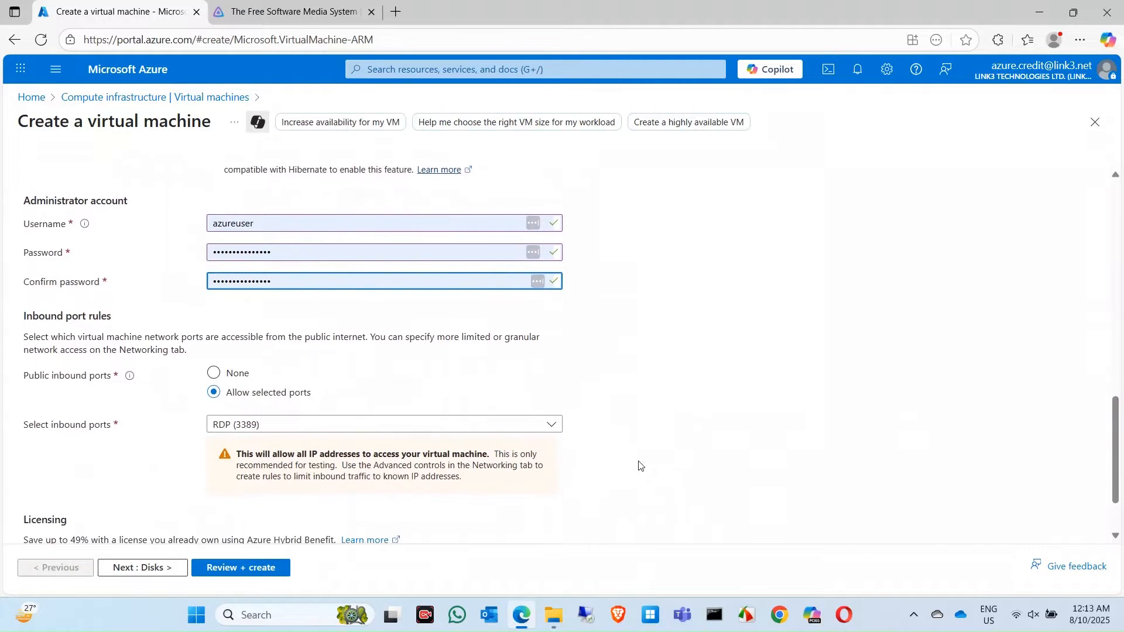
scroll(638, 465, "down", 1)
left_click(553, 355)
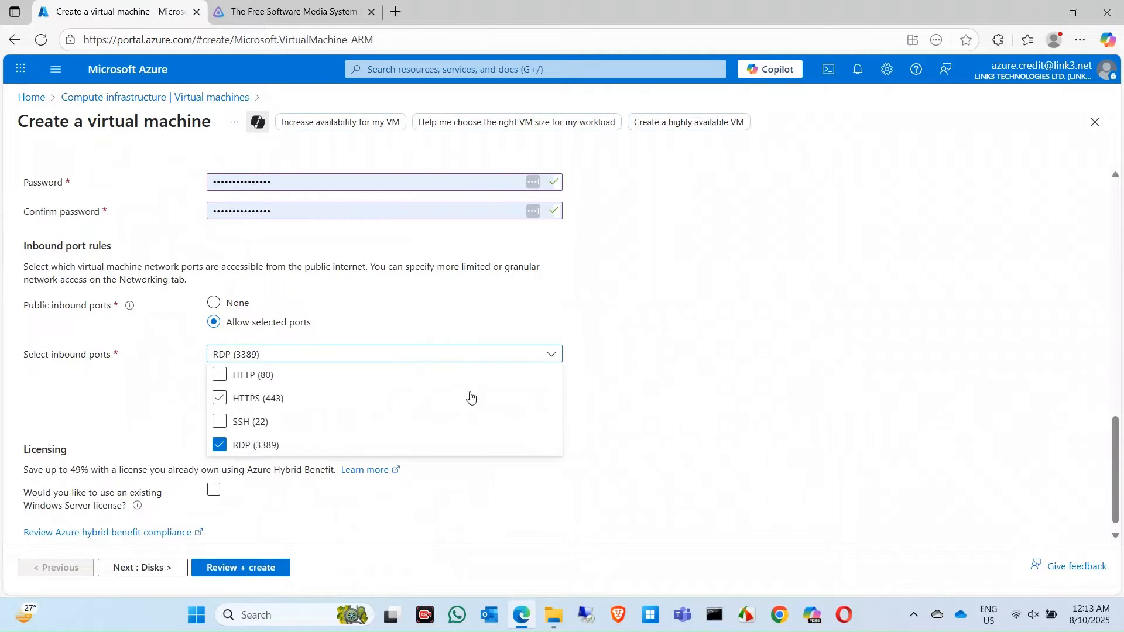
left_click(598, 401)
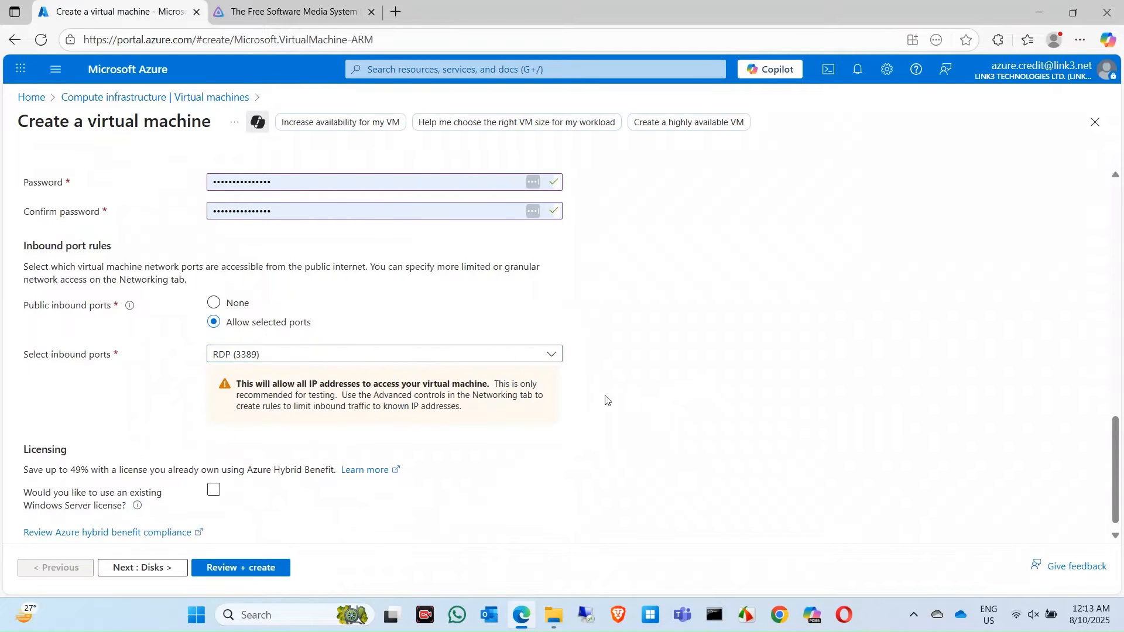
scroll(545, 408, "down", 1)
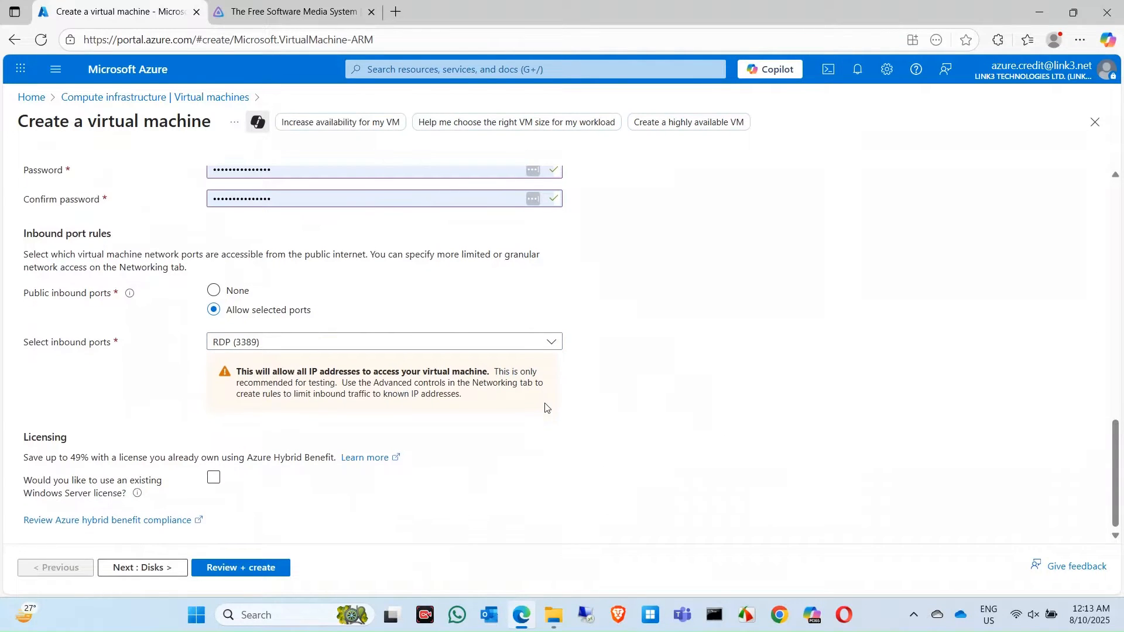
left_click(146, 568)
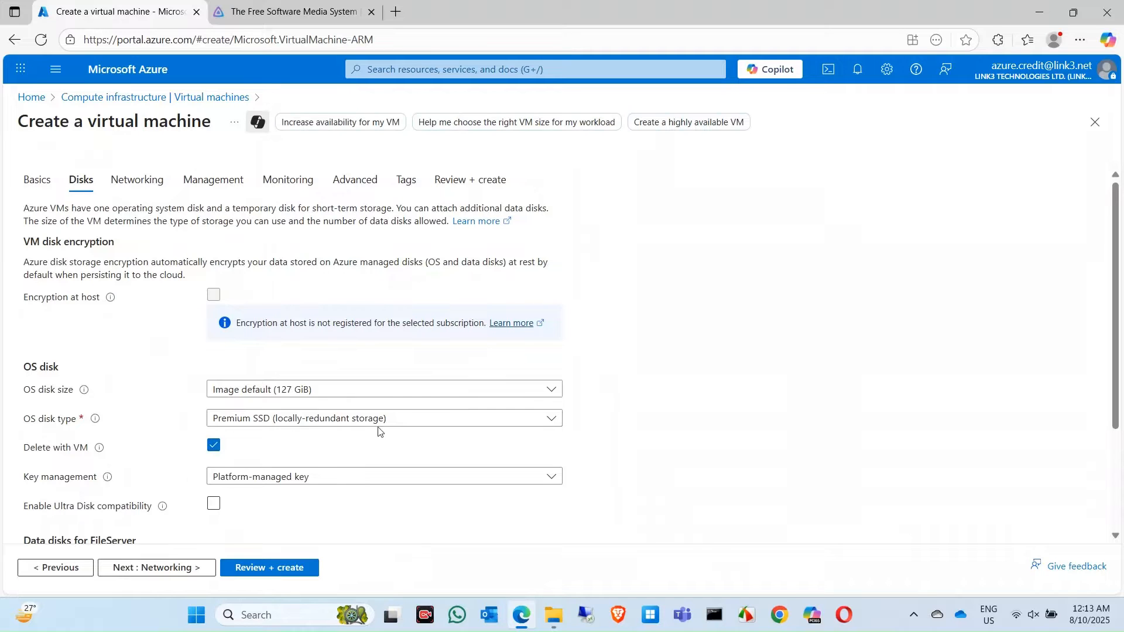
- Review the Disks settings, keeping the defaults, and continue to Networking
scroll(721, 441, "down", 1)
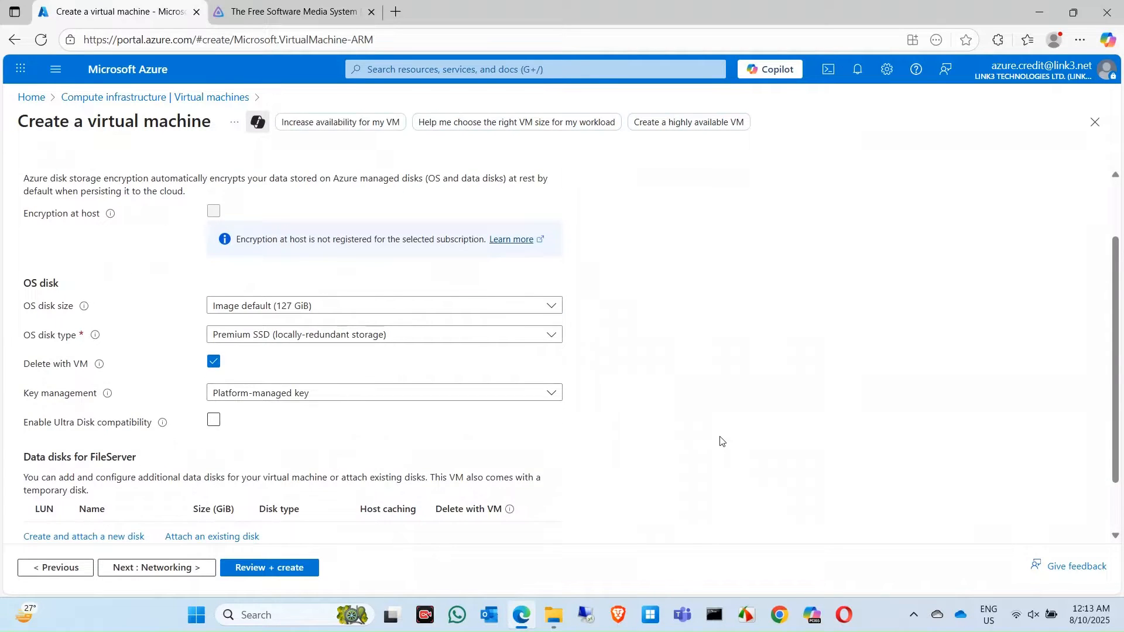
scroll(720, 441, "down", 1)
scroll(720, 441, "up", 2)
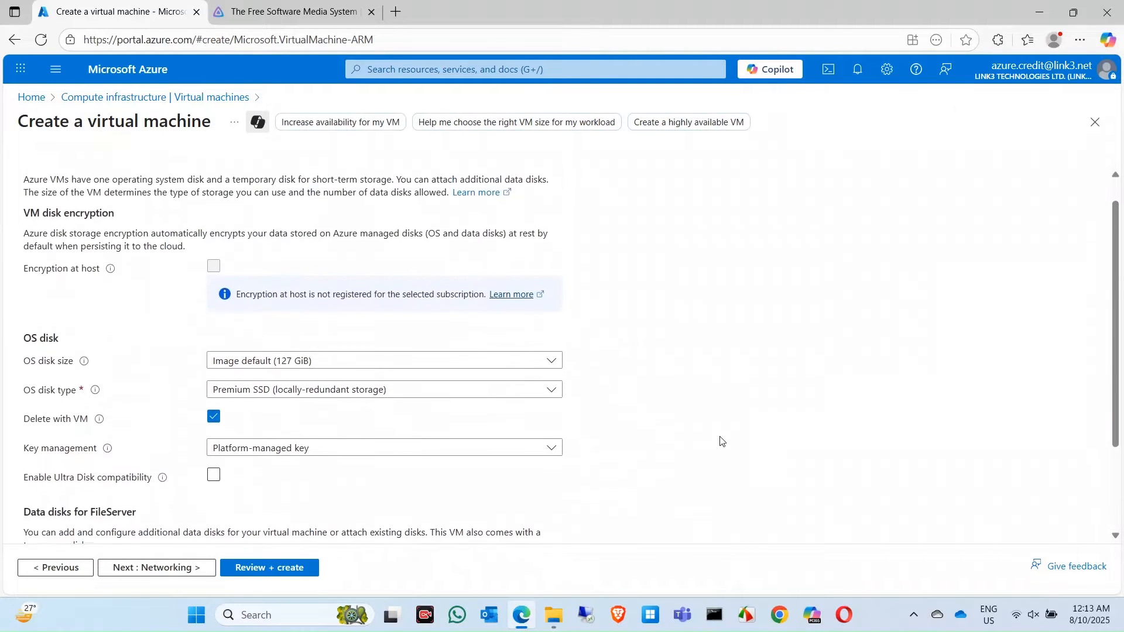
scroll(721, 441, "down", 2)
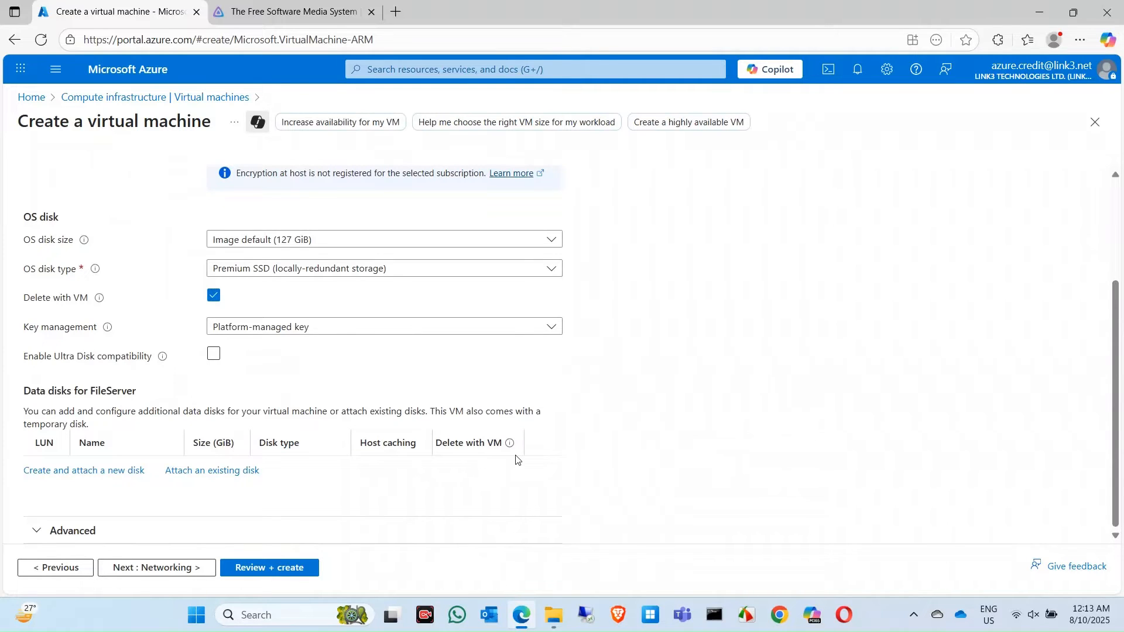
left_click(167, 567)
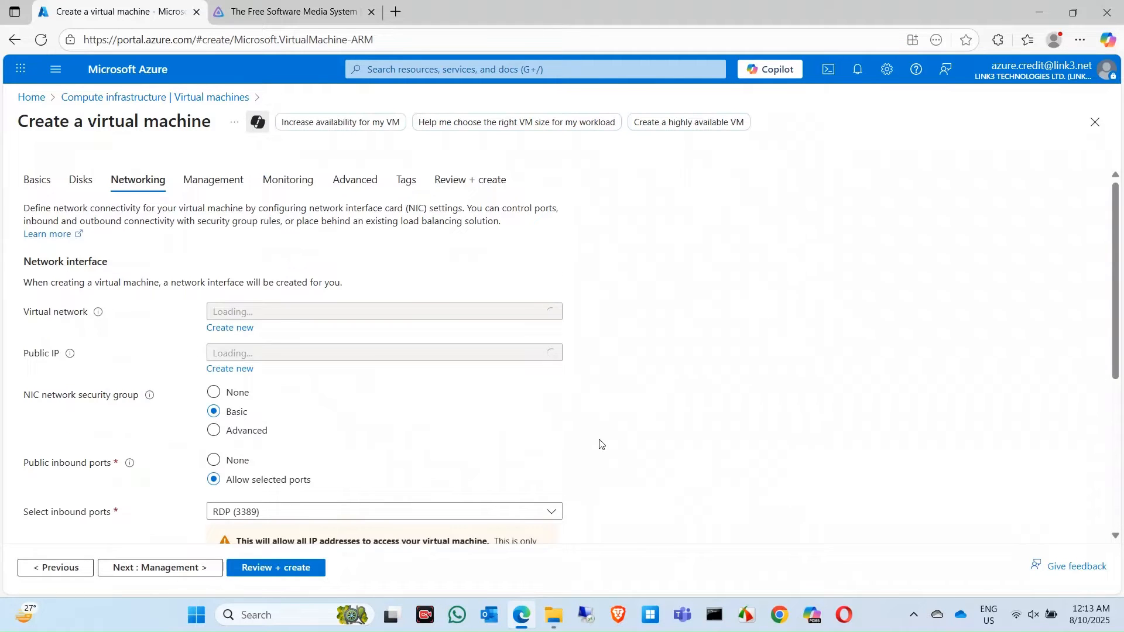
- Keep the new FileServer-vnet, FileServer-ip and RDP 3389 defaults, then go to Management
scroll(599, 444, "down", 5)
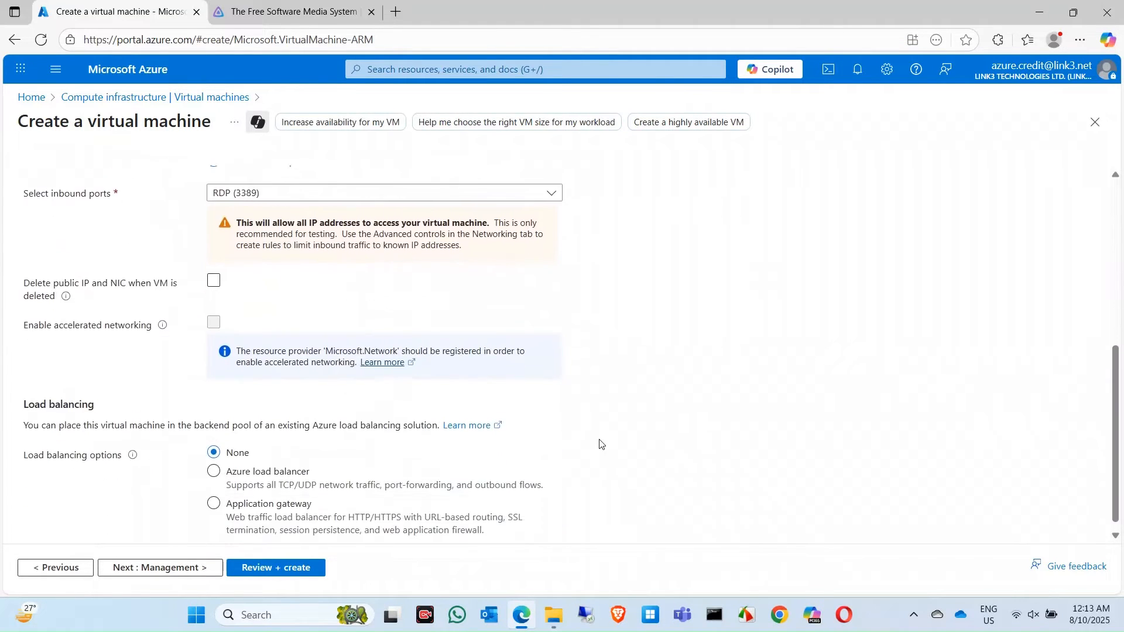
scroll(599, 444, "up", 4)
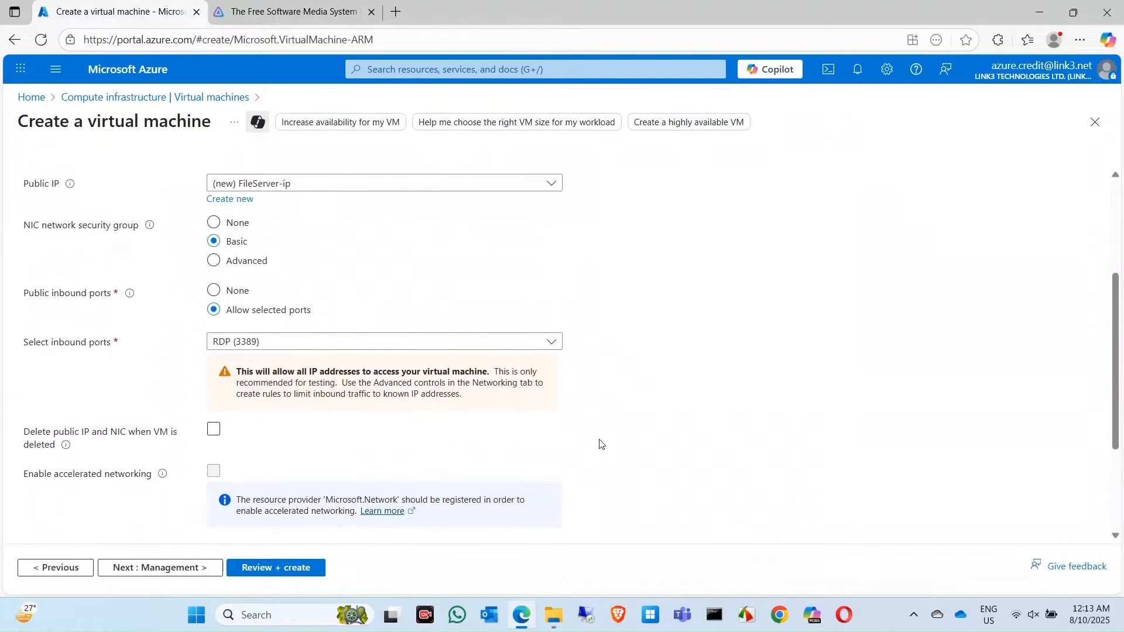
scroll(599, 444, "down", 2)
scroll(600, 444, "down", 2)
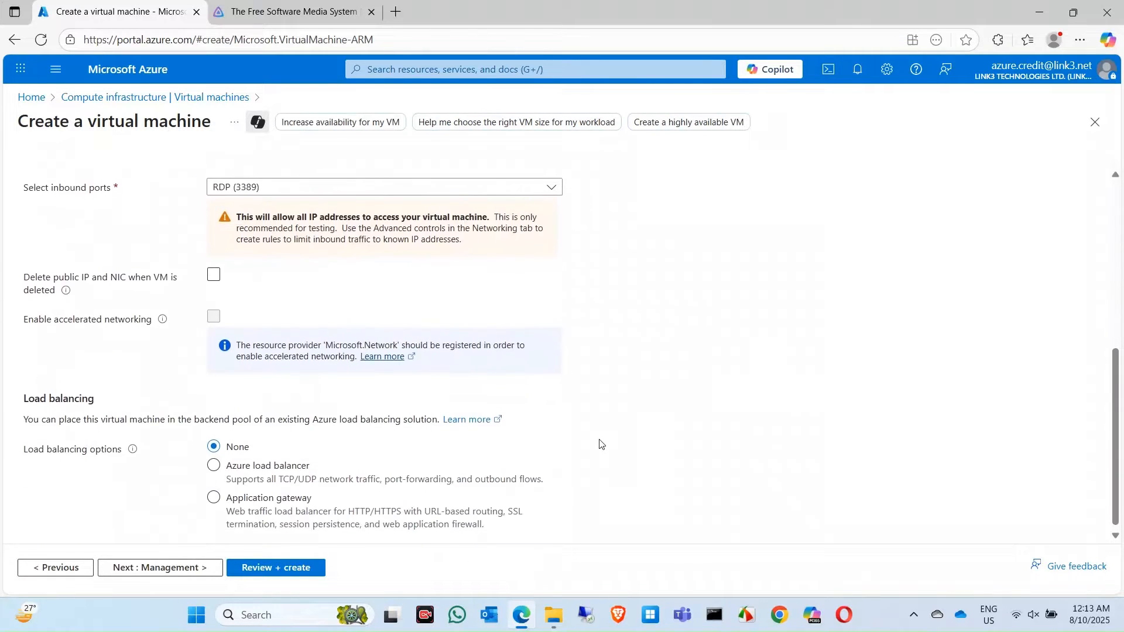
scroll(600, 444, "up", 6)
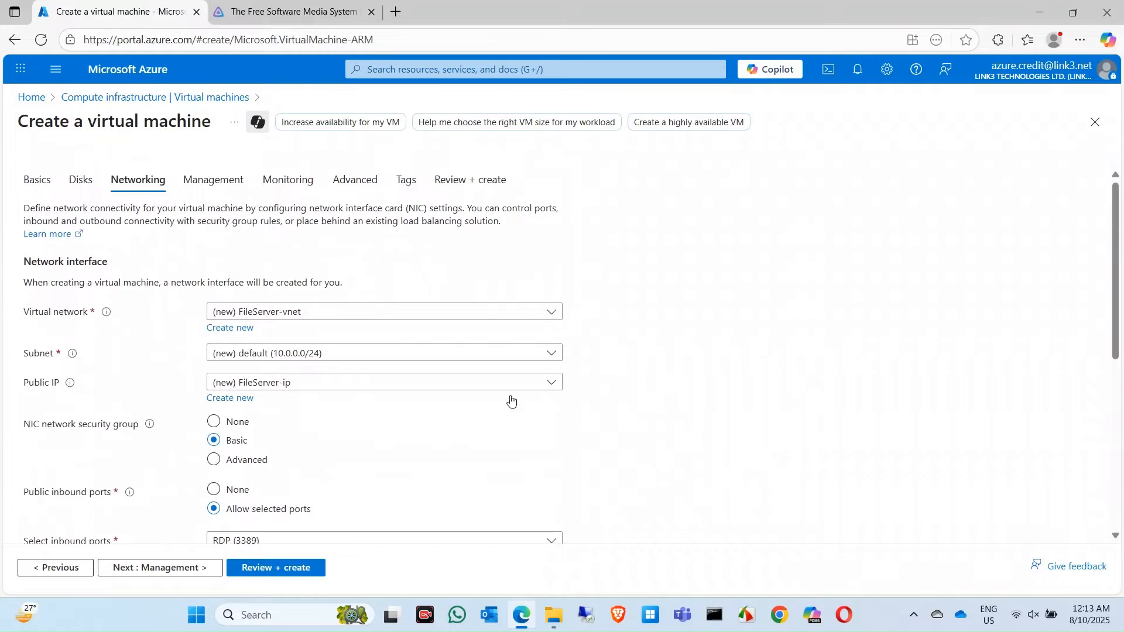
left_click(191, 568)
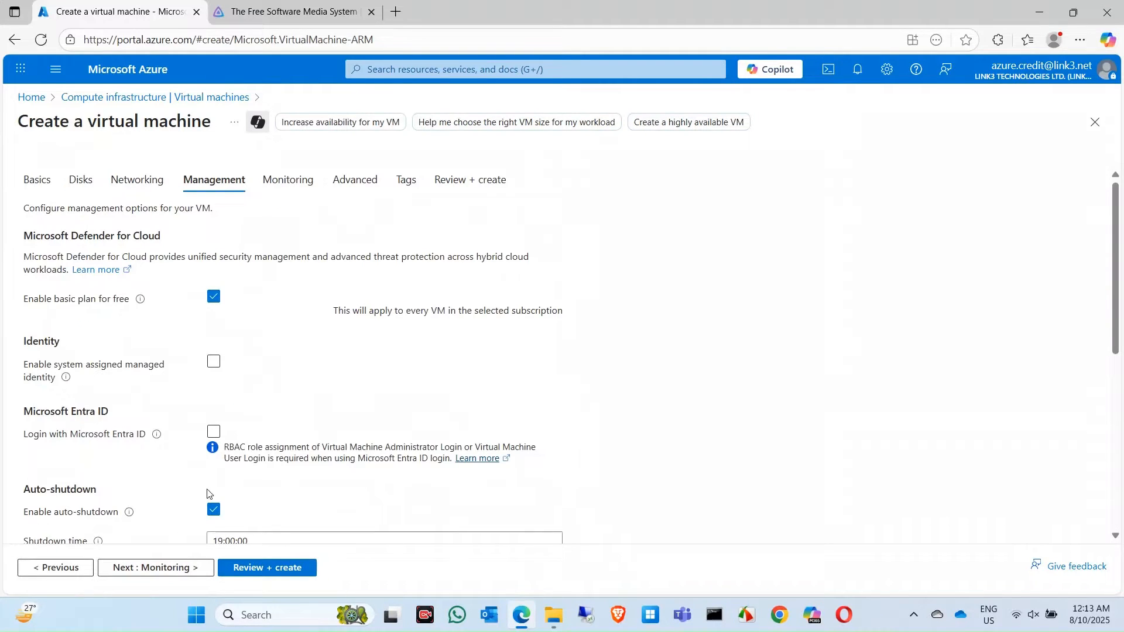
- Uncheck Enable auto-shutdown on the Management tab and continue to Monitoring
scroll(286, 480, "down", 1)
left_click(215, 432)
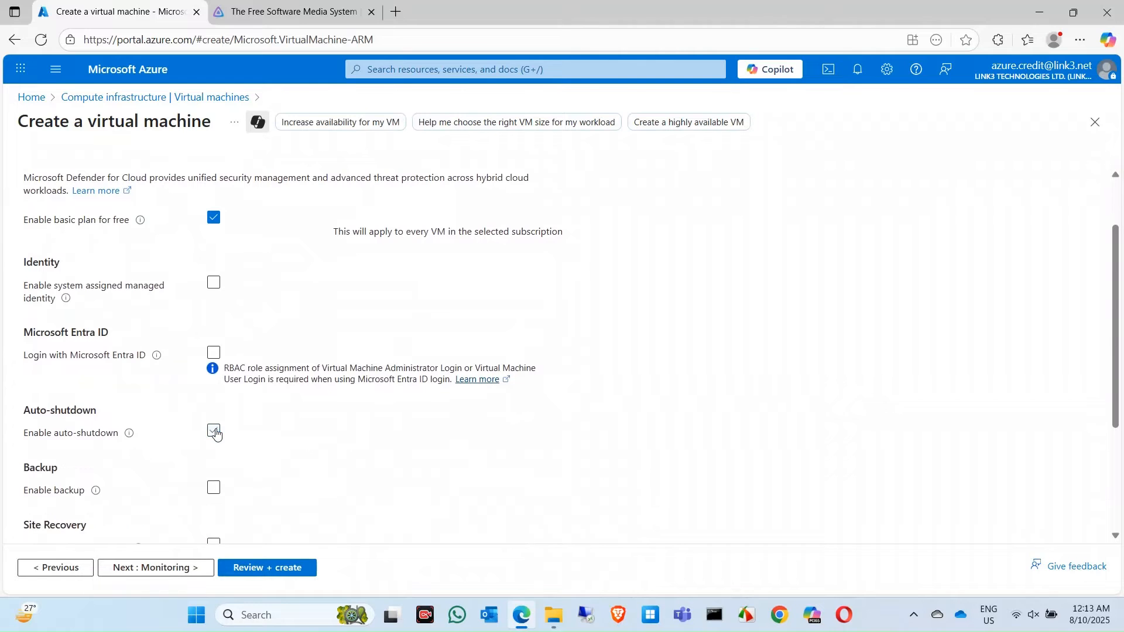
scroll(426, 465, "down", 2)
scroll(426, 466, "down", 1)
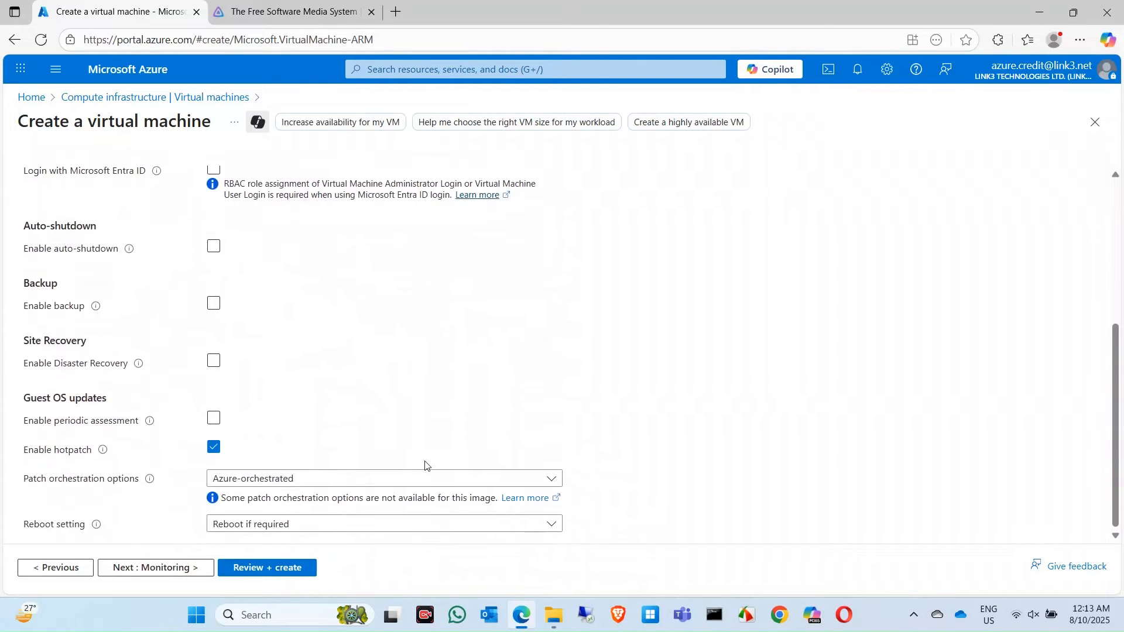
left_click(171, 570)
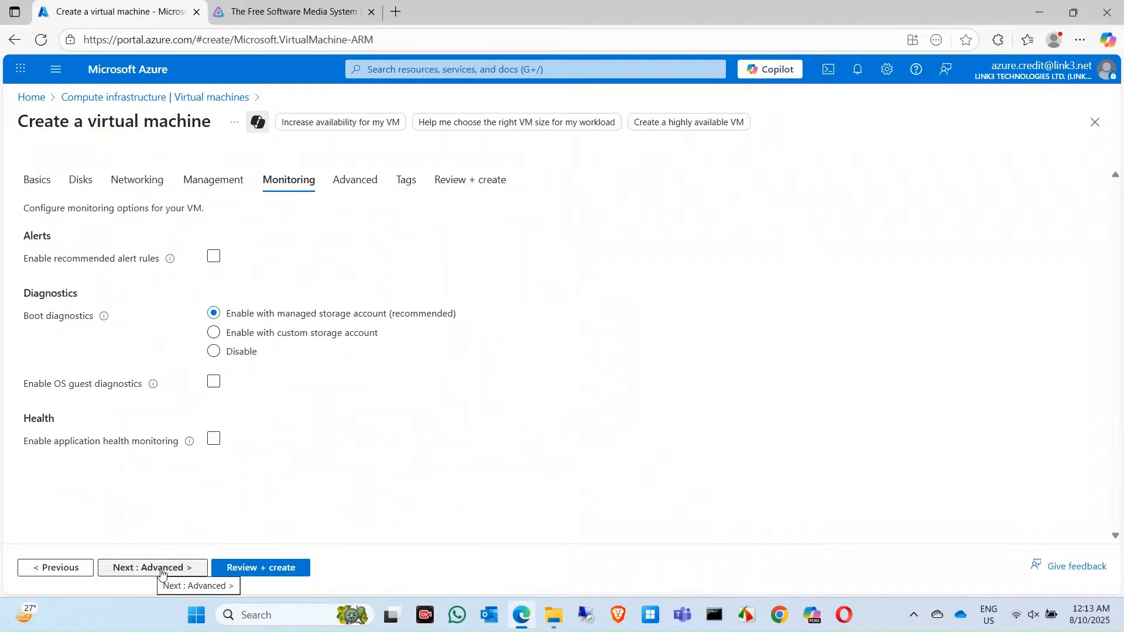
- Pass through Monitoring, Advanced and Tags with defaults to reach Review + create
left_click(174, 575)
scroll(188, 486, "down", 3)
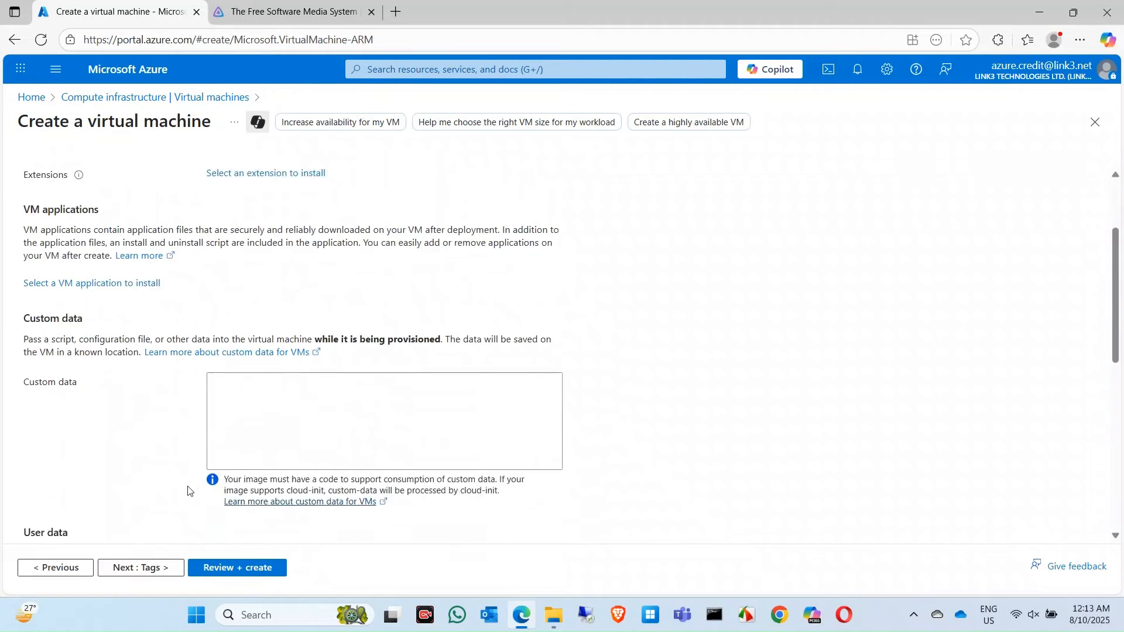
scroll(188, 487, "down", 5)
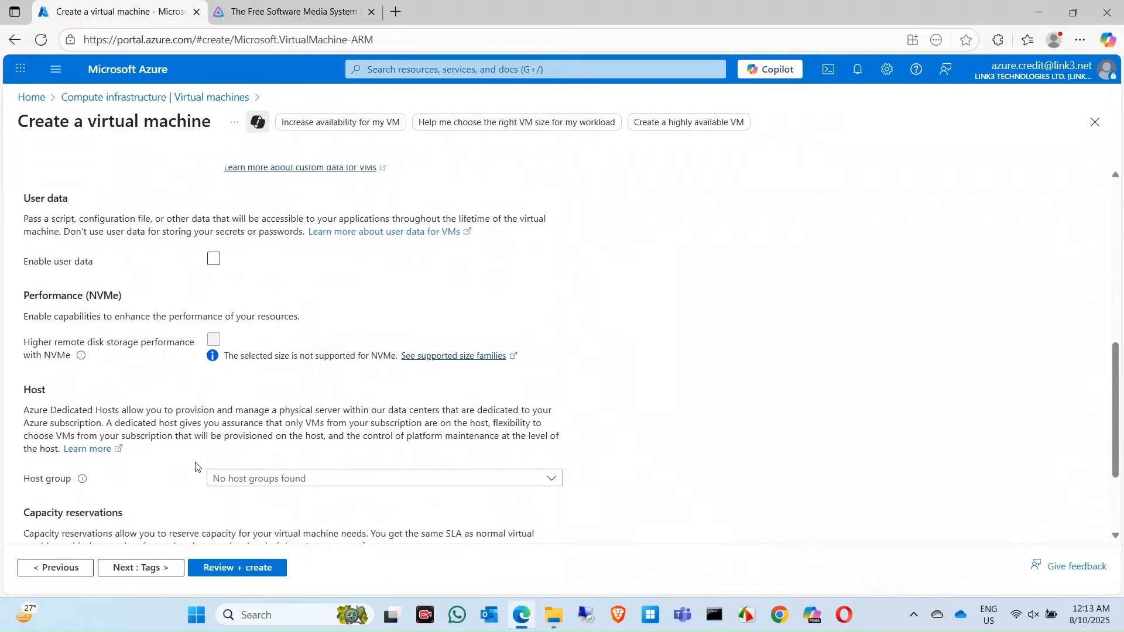
scroll(138, 462, "down", 2)
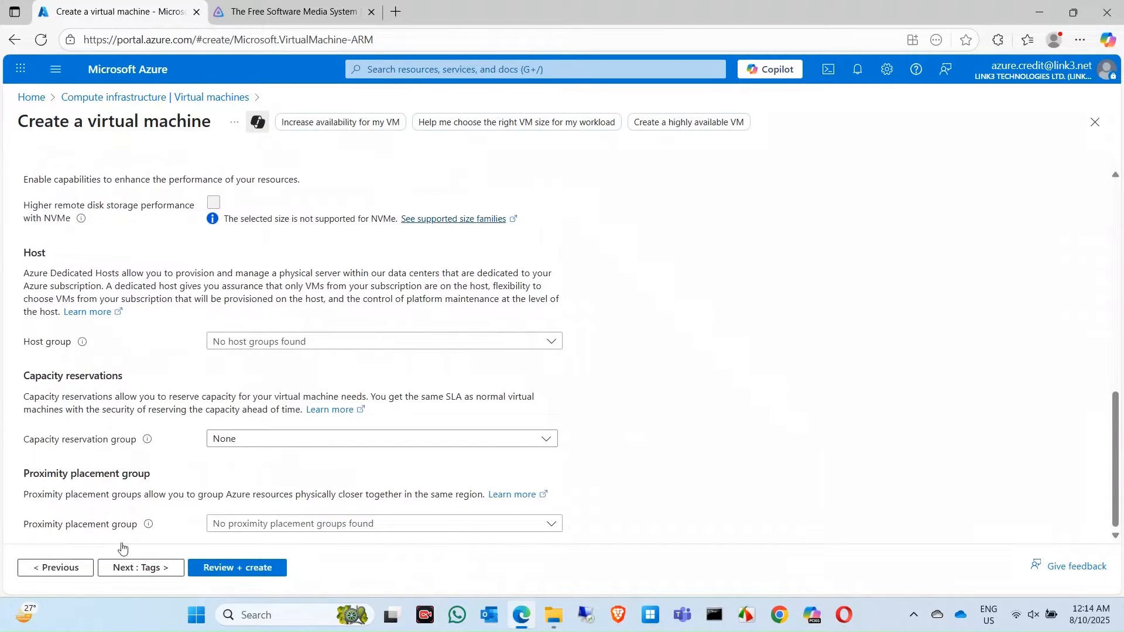
left_click(151, 571)
left_click(153, 574)
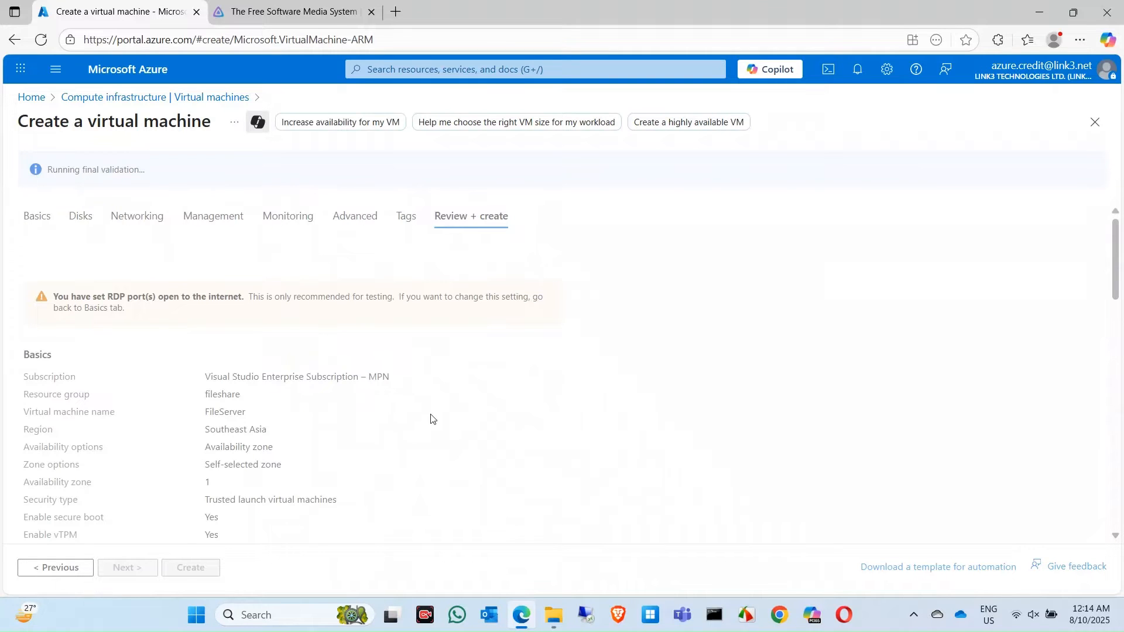
- Check the validated FileServer summary and create the virtual machine
scroll(533, 443, "down", 10)
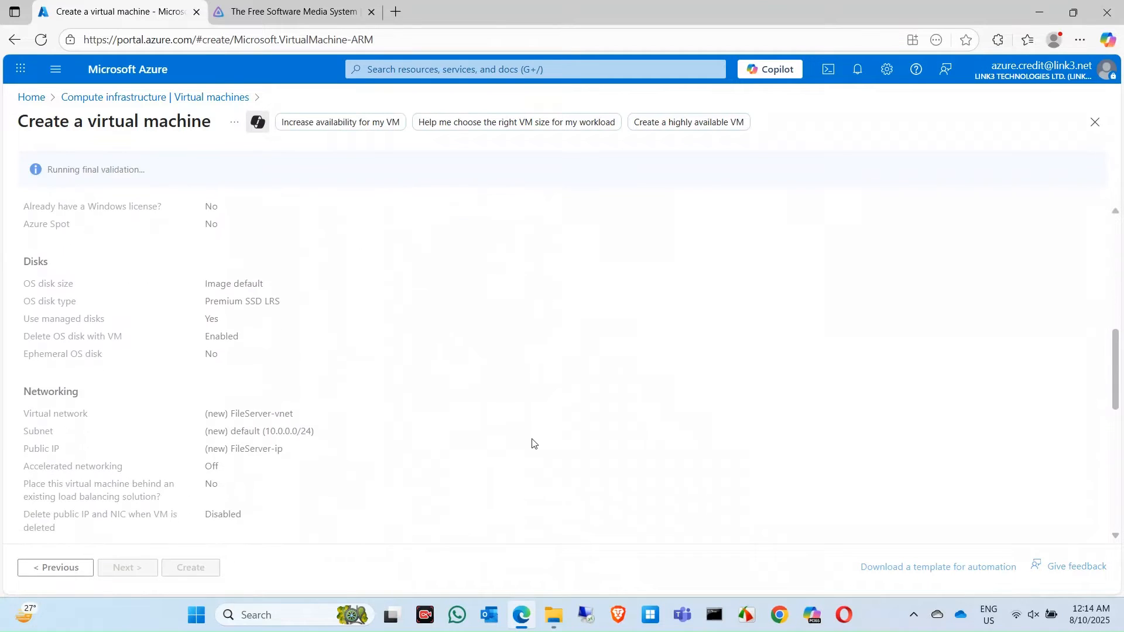
scroll(533, 443, "up", 10)
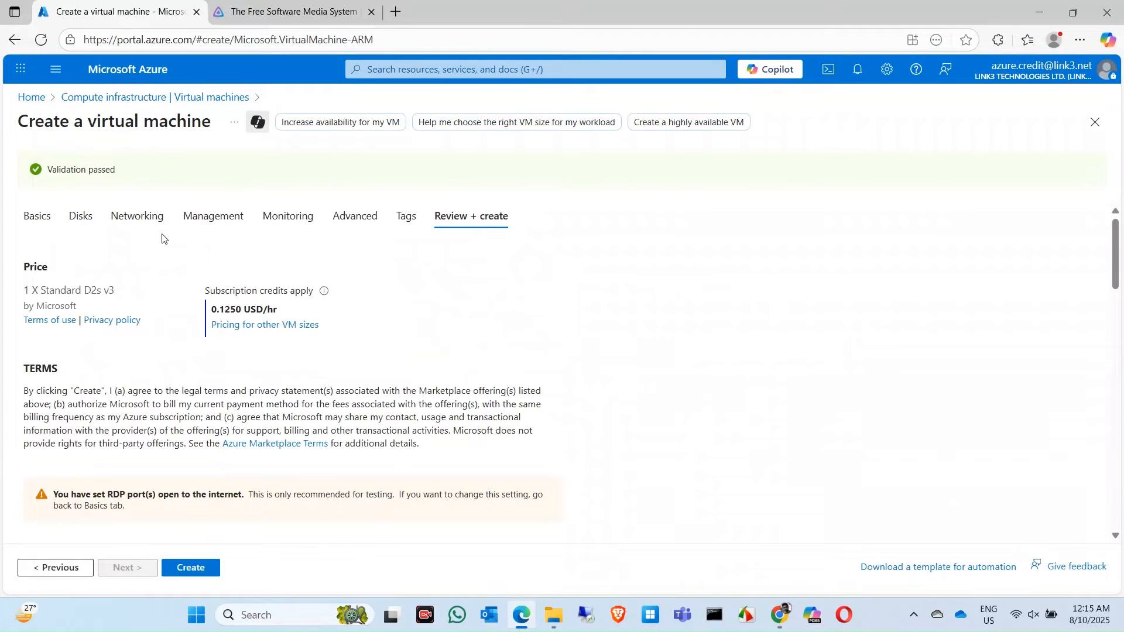
left_click(202, 573)
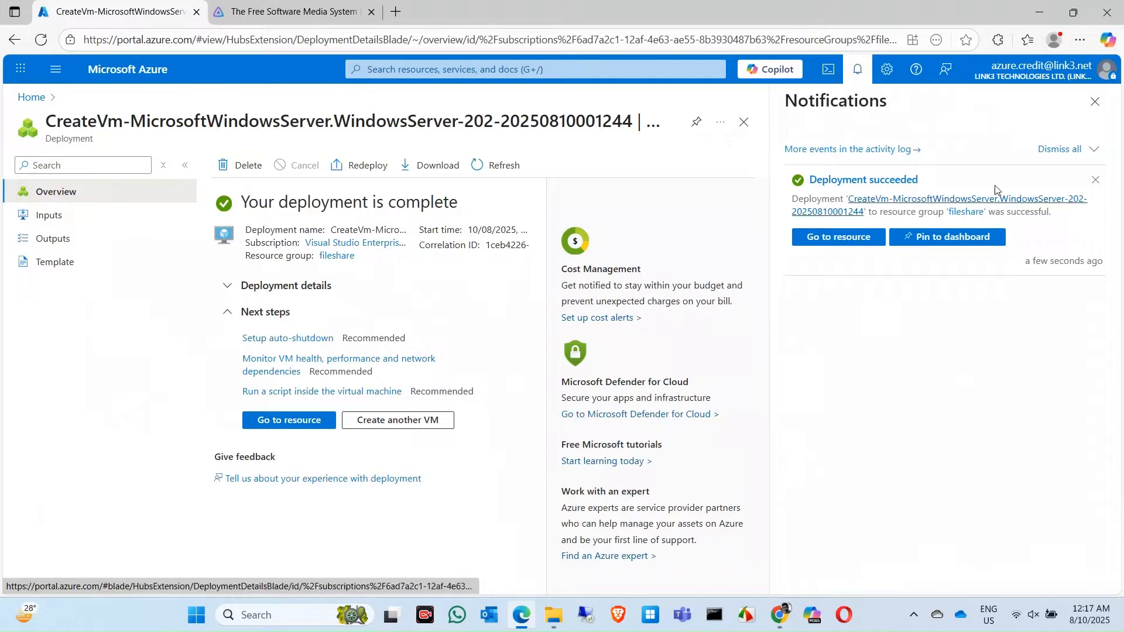
- Go to the deployed FileServer VM and bring up its Connect options
left_click(829, 249)
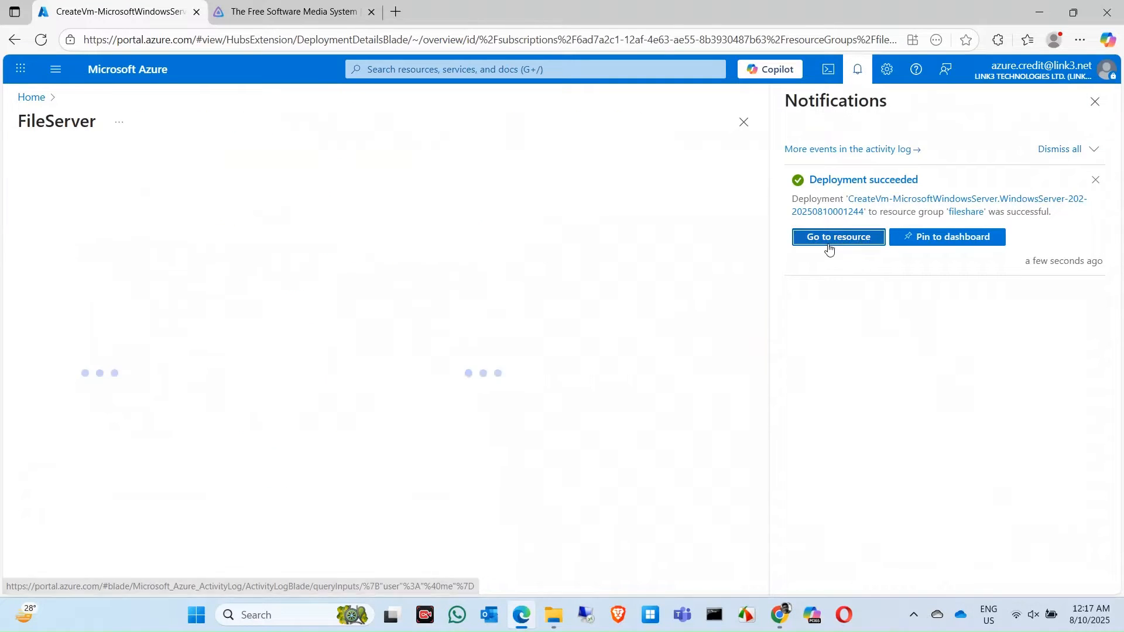
left_click(1105, 111)
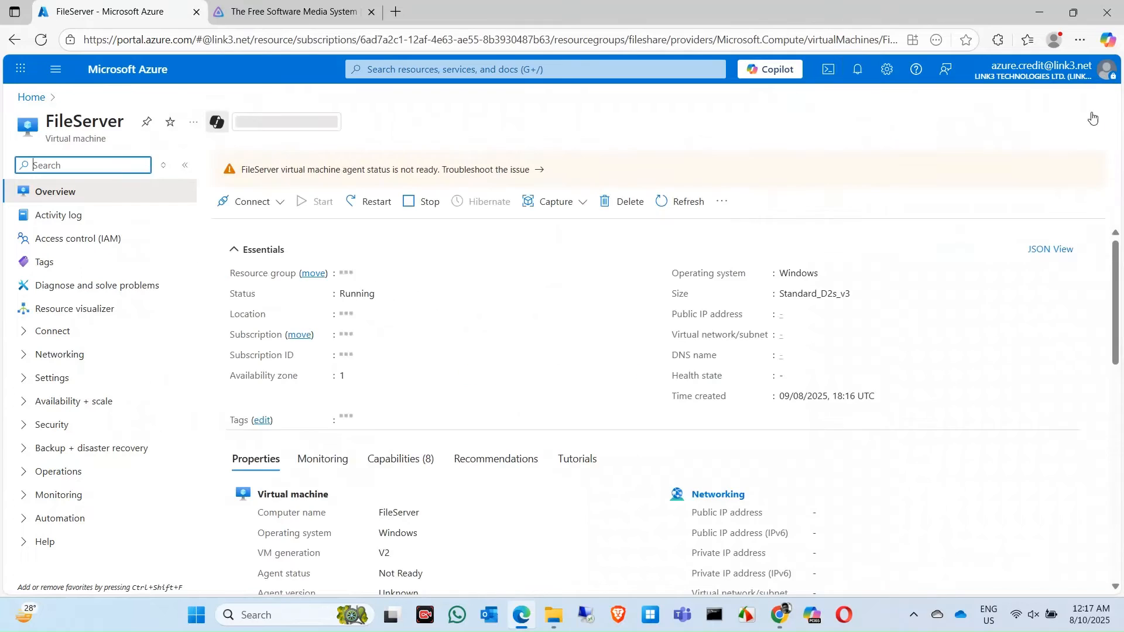
left_click(270, 209)
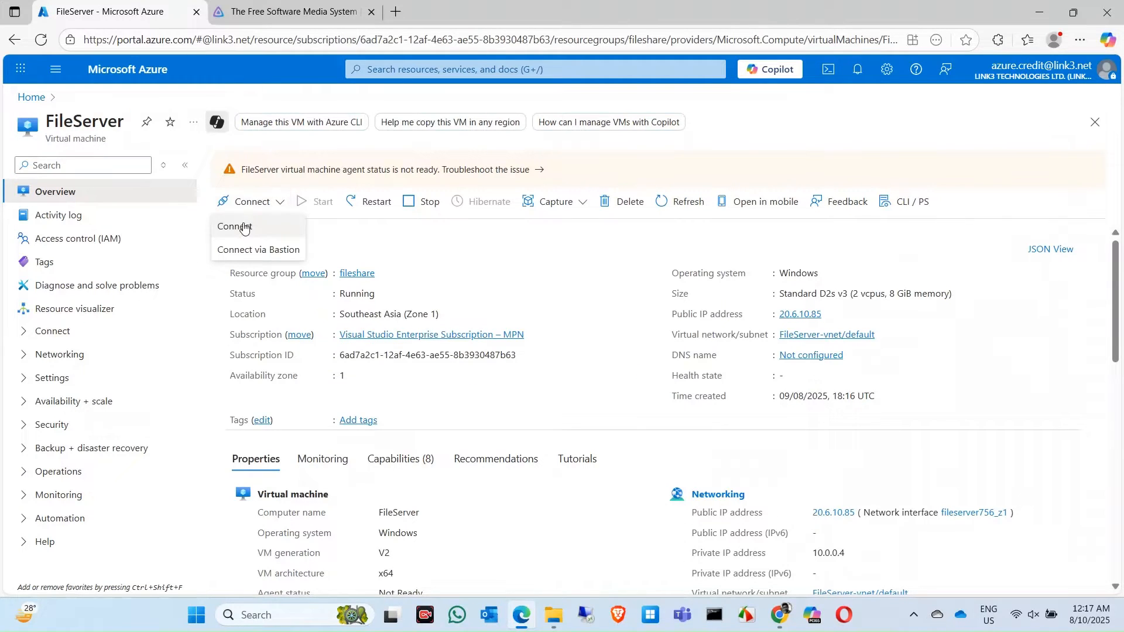
left_click(243, 227)
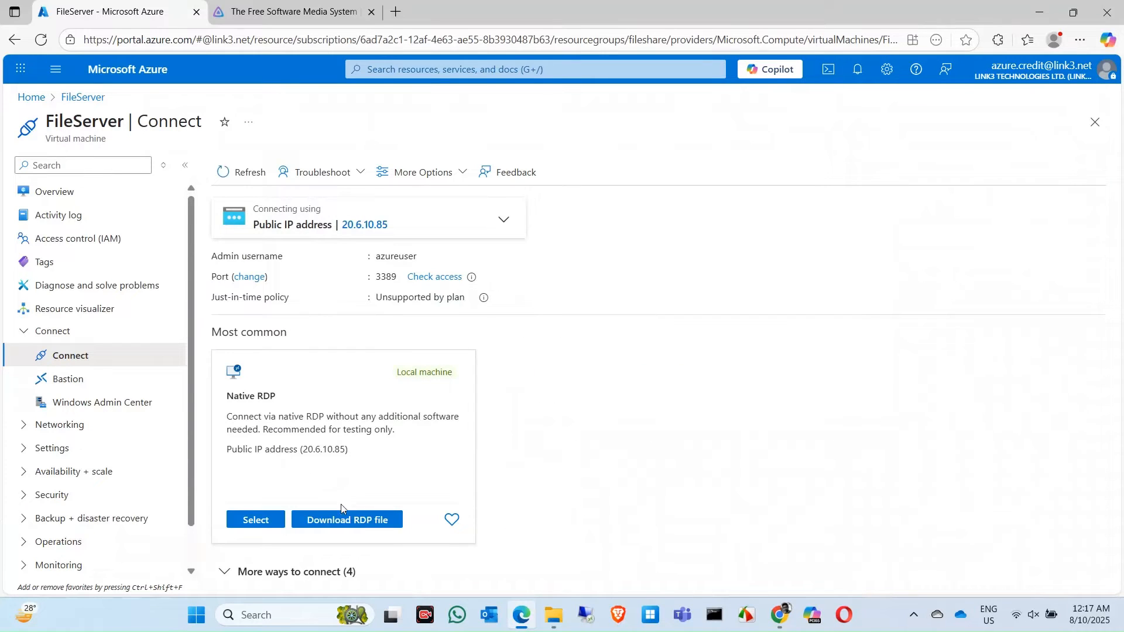
- Download and open FileServer.rdp, sign in with the admin password, and accept the certificate
left_click(329, 523)
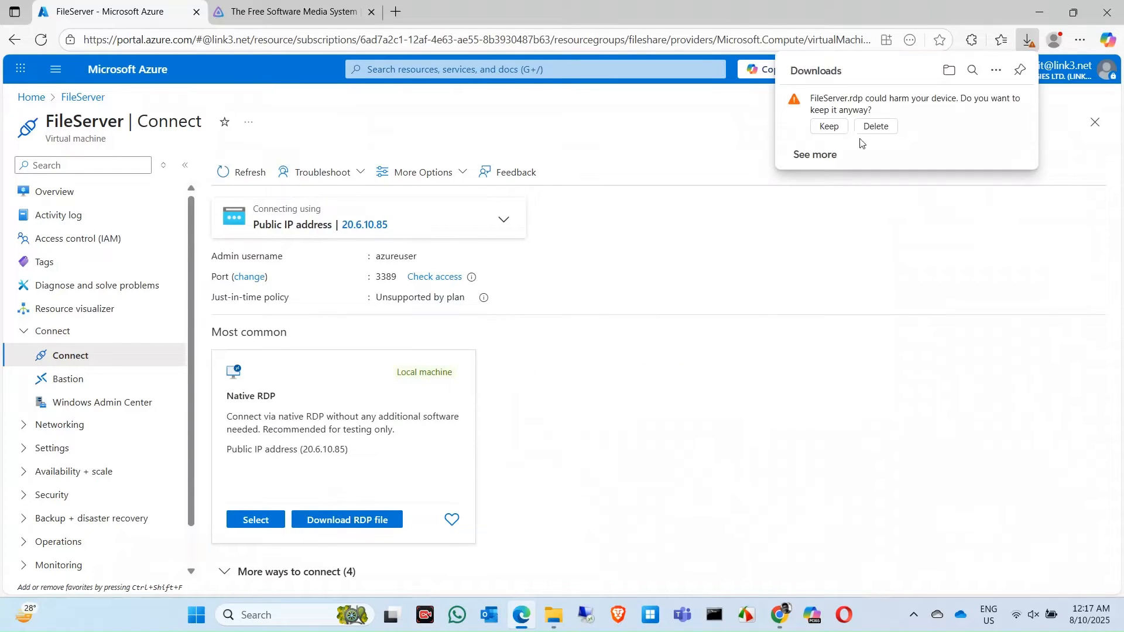
left_click(828, 125)
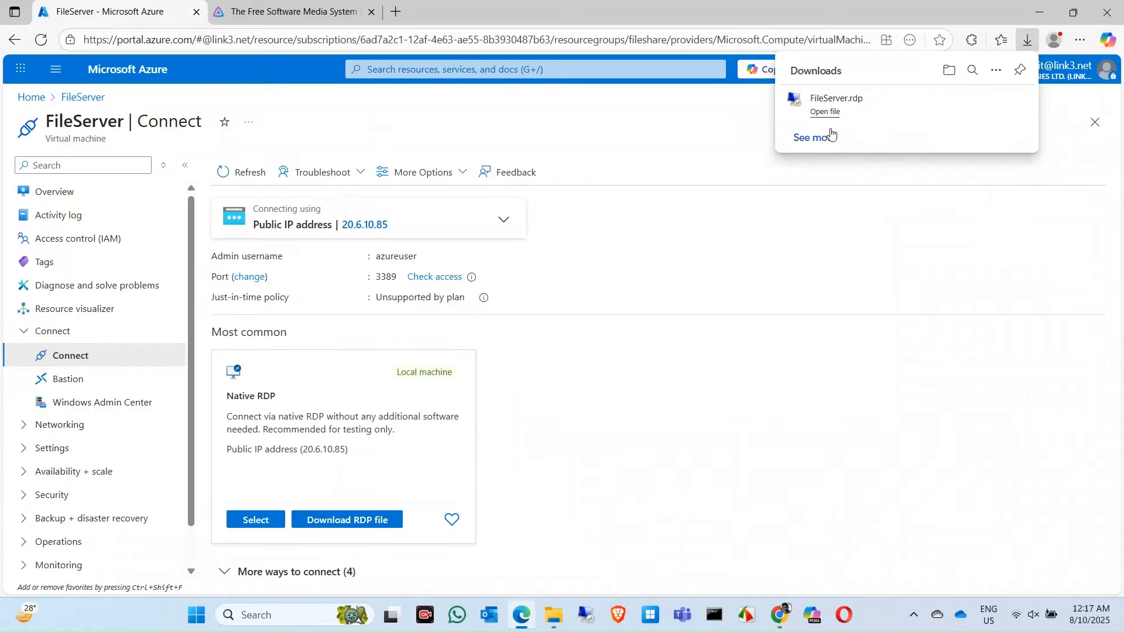
left_click(855, 106)
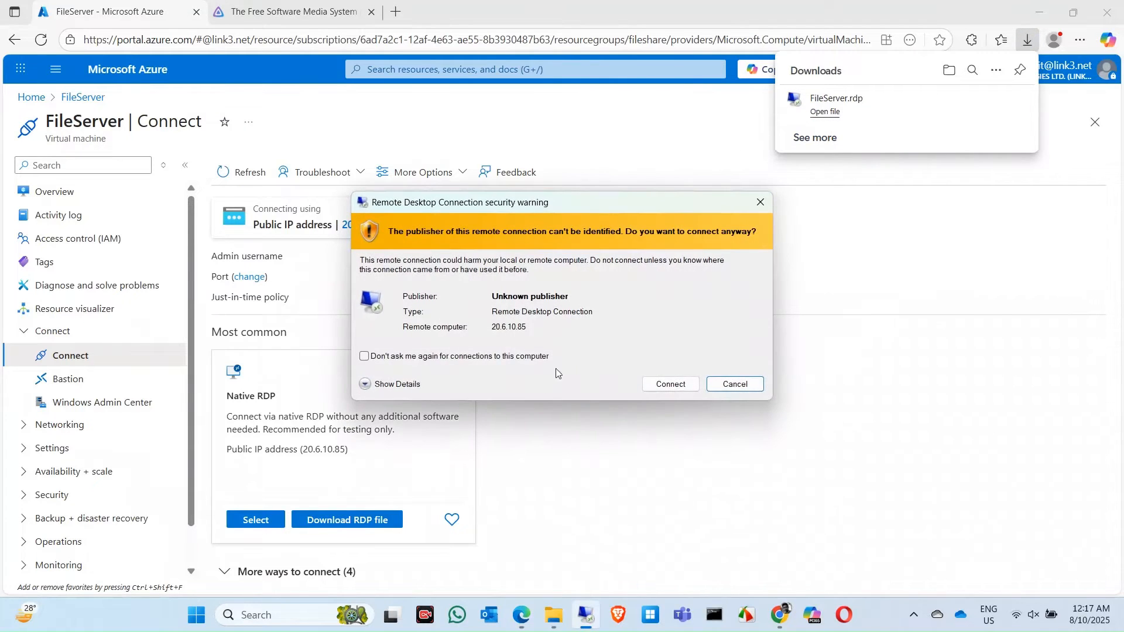
left_click(646, 384)
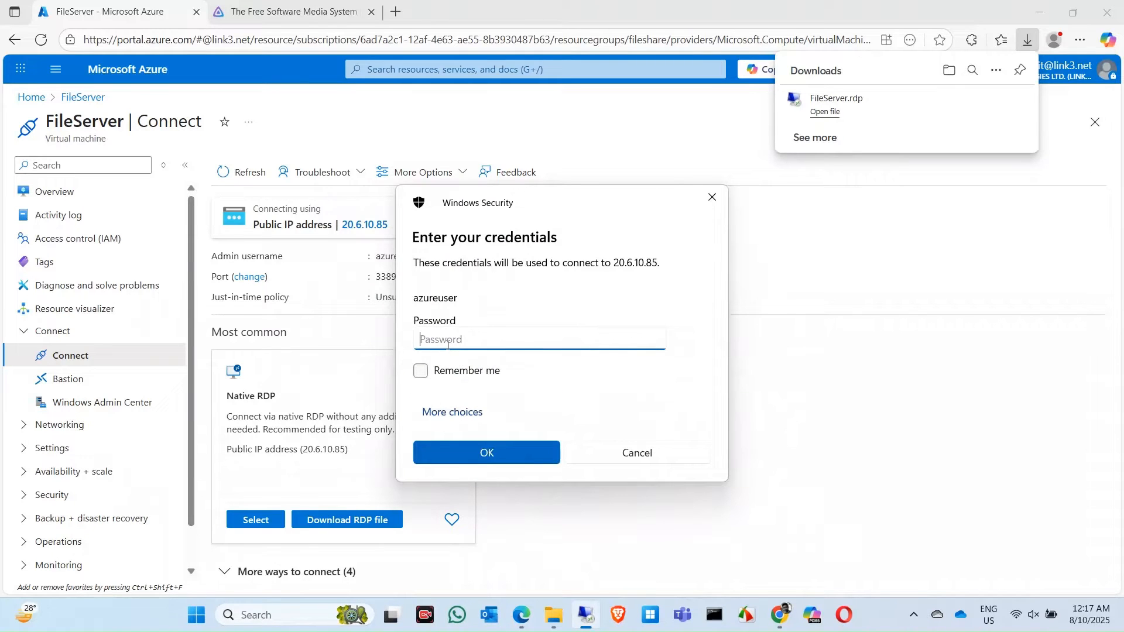
type("*************")
key("Return")
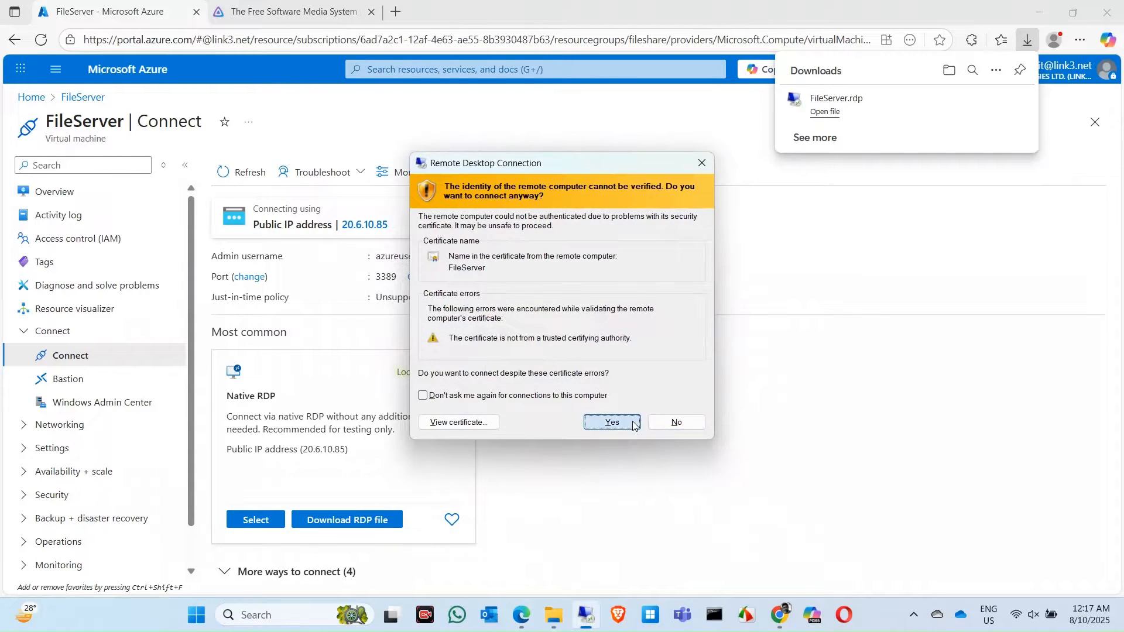
left_click(634, 426)
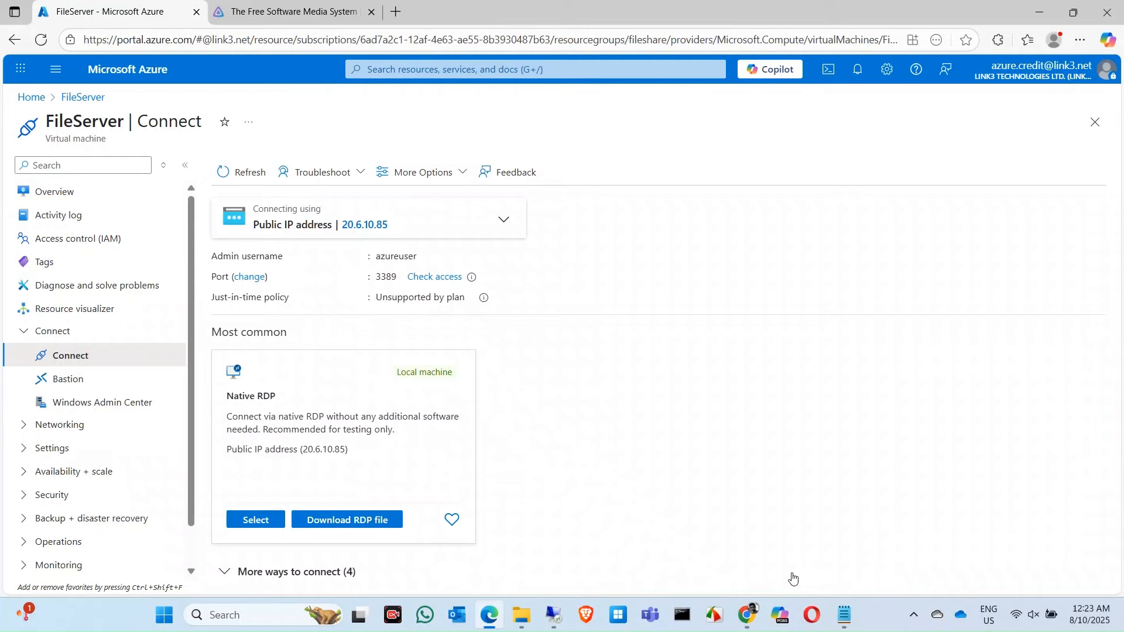
- Enter the remote session and accept the diagnostic-data settings to reach Server Manager
left_click(553, 615)
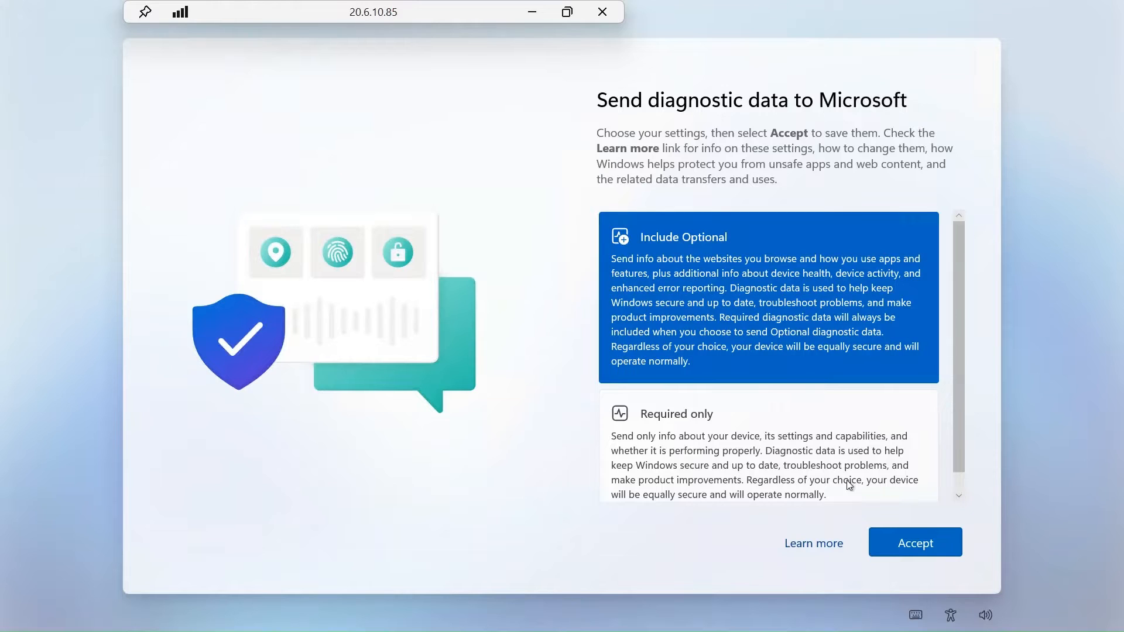
left_click(911, 545)
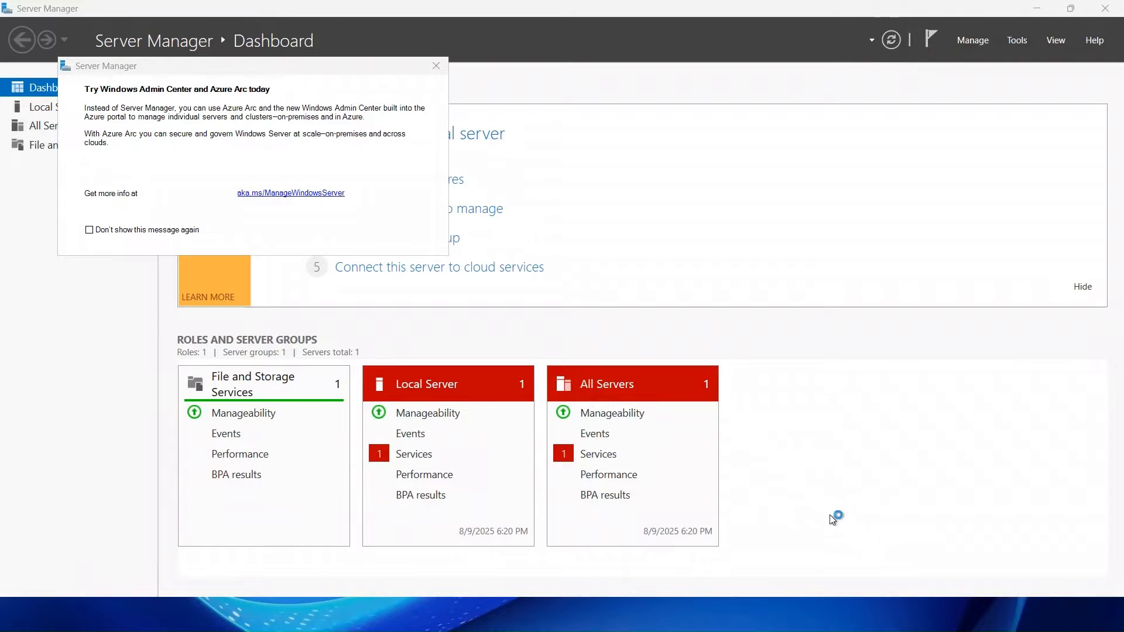
- Dismiss the Windows Admin Center pop-up, pin Edge to the taskbar, and launch it
left_click(437, 66)
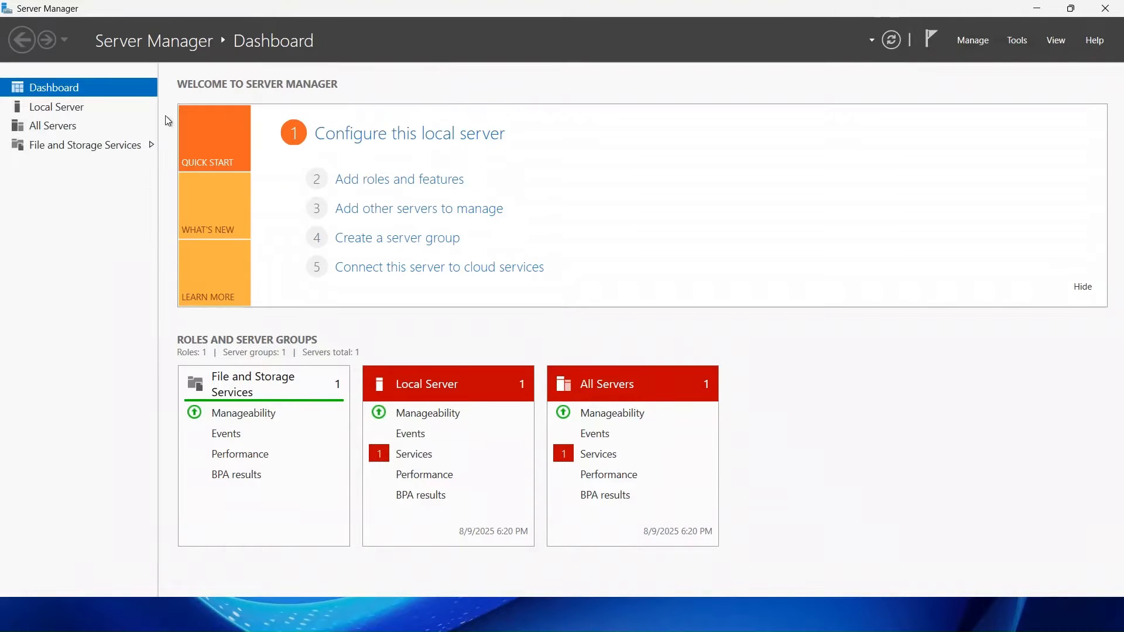
left_click(60, 112)
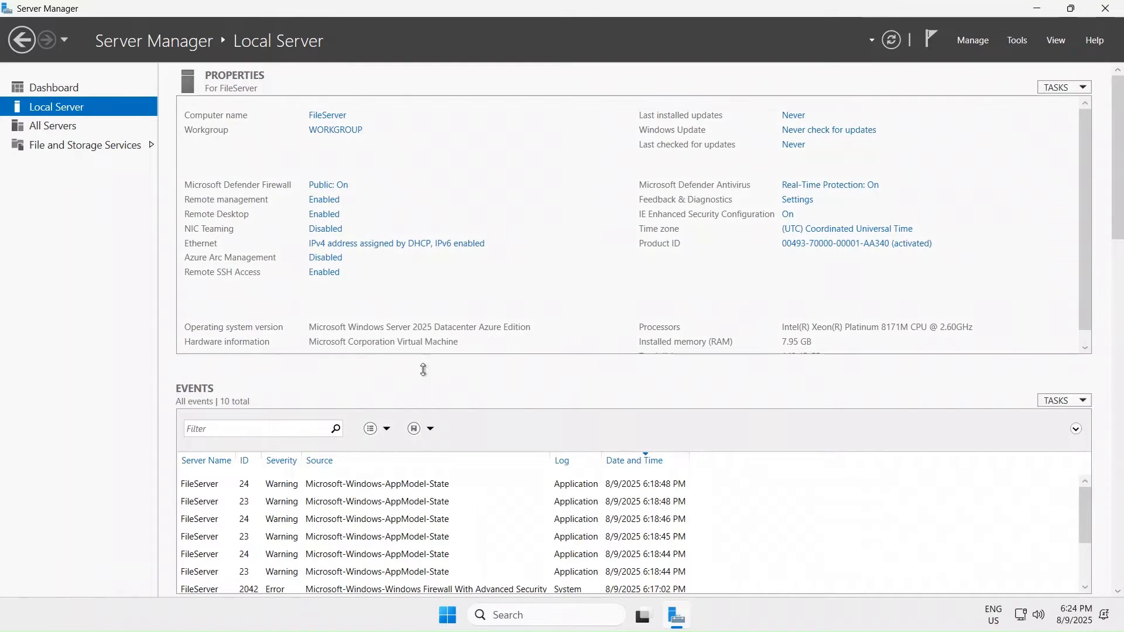
left_click(448, 614)
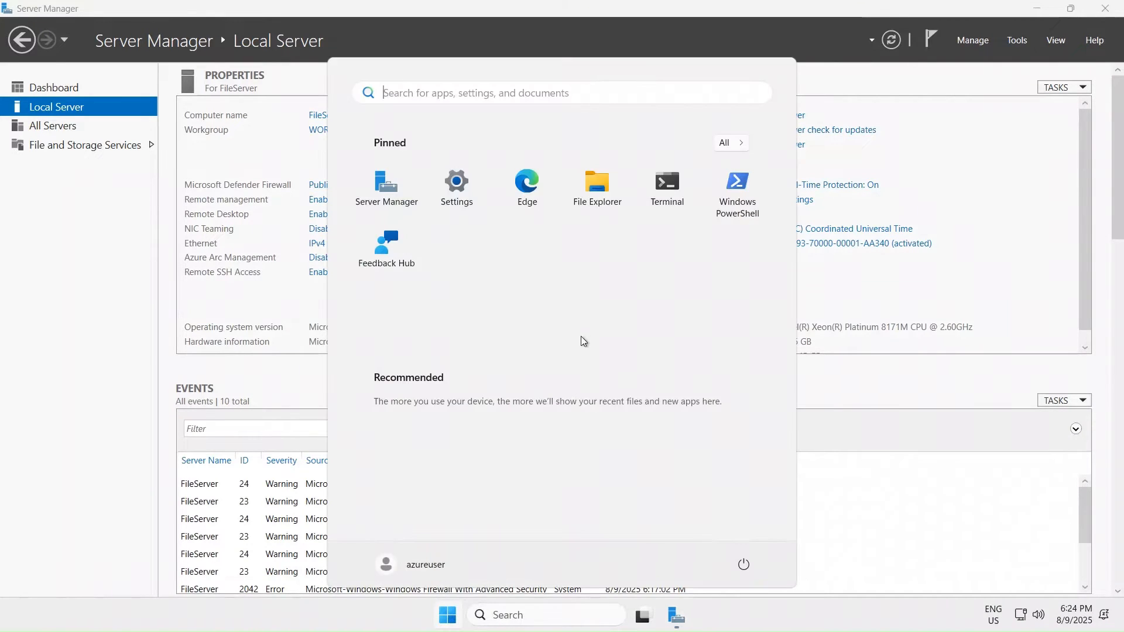
right_click(524, 194)
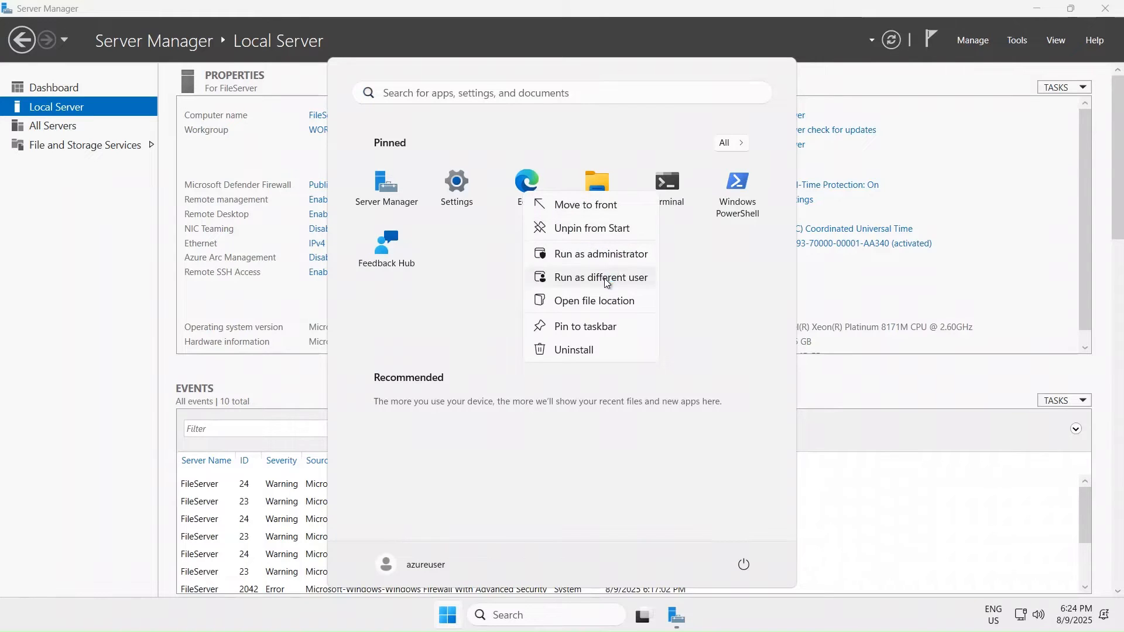
left_click(604, 327)
left_click(847, 621)
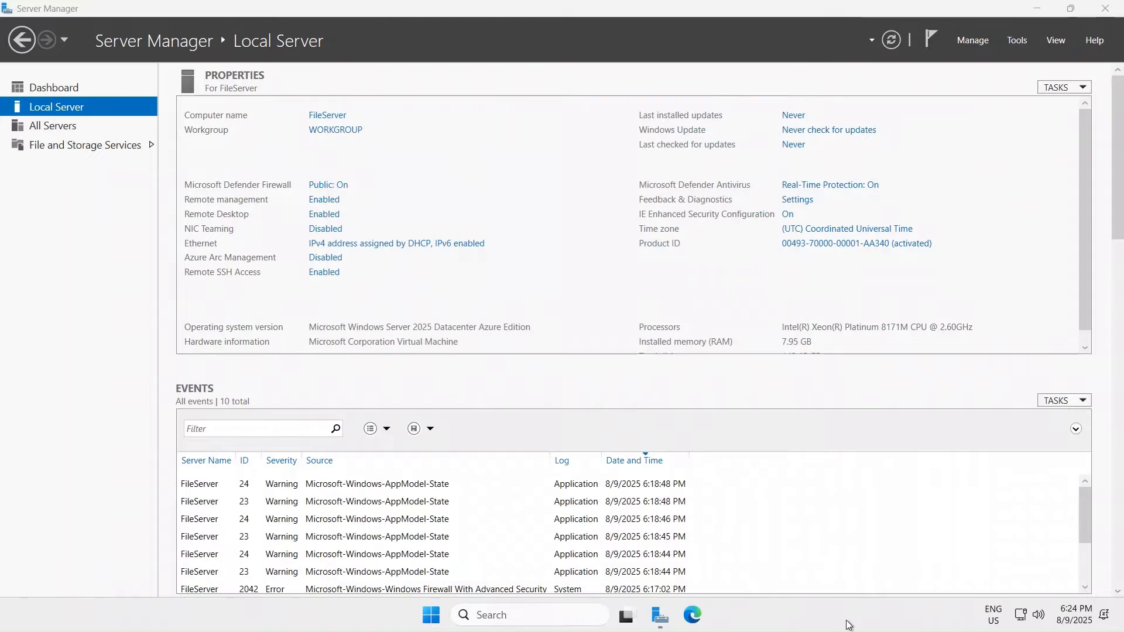
left_click(701, 616)
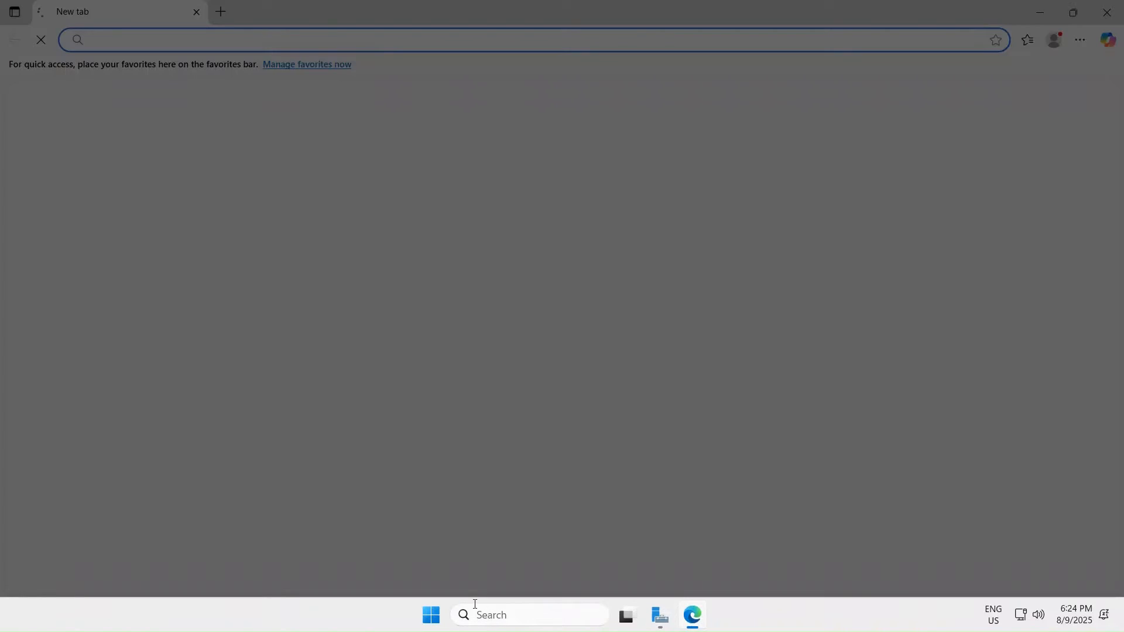
- Complete Edge's first-run setup without signing in, declining data import and personalized experiences
left_click(423, 620)
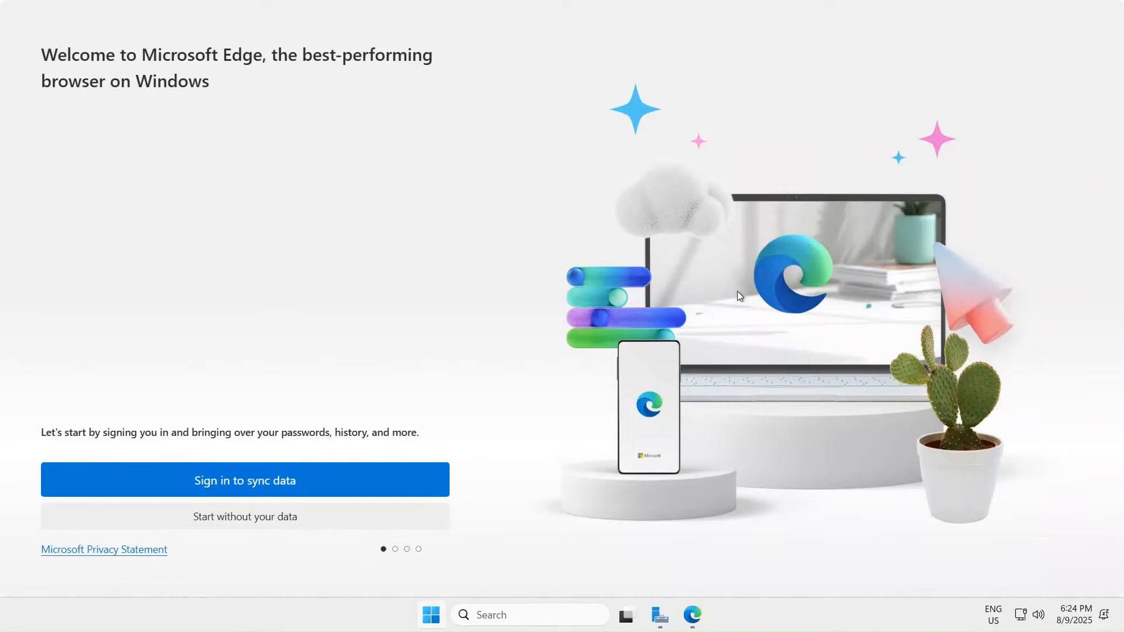
left_click(197, 519)
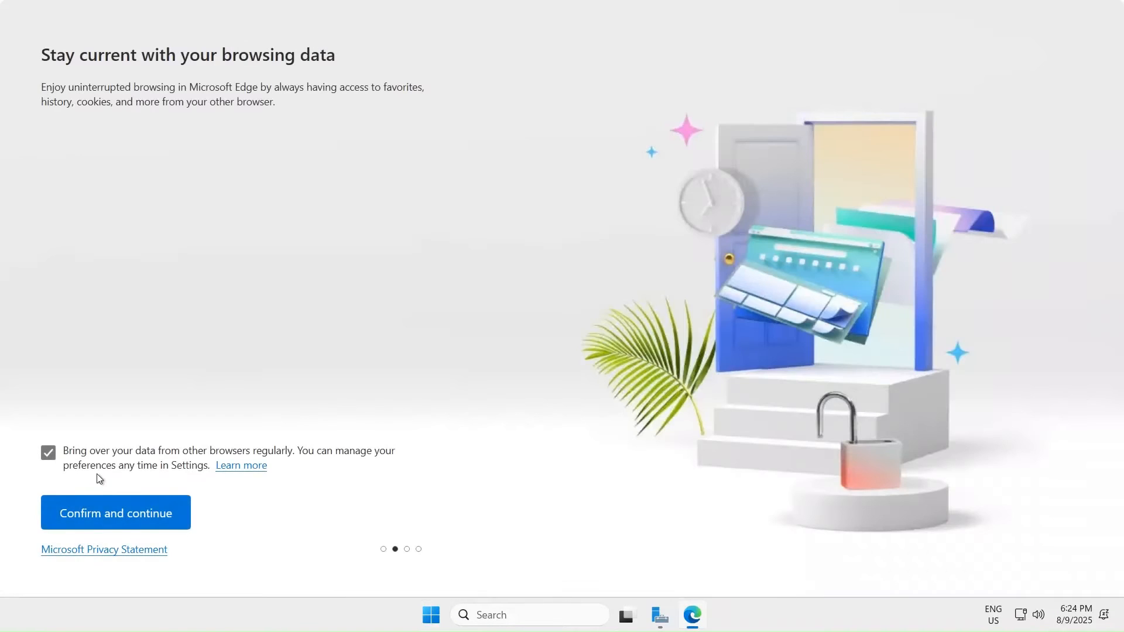
left_click(48, 452)
left_click(125, 513)
left_click(216, 508)
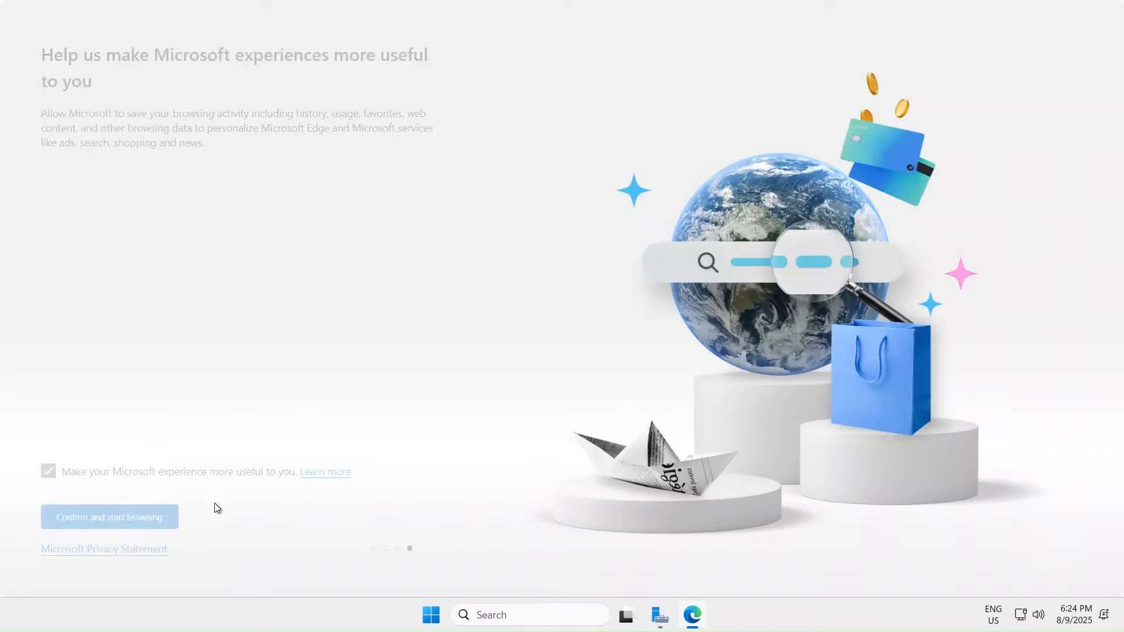
left_click(48, 471)
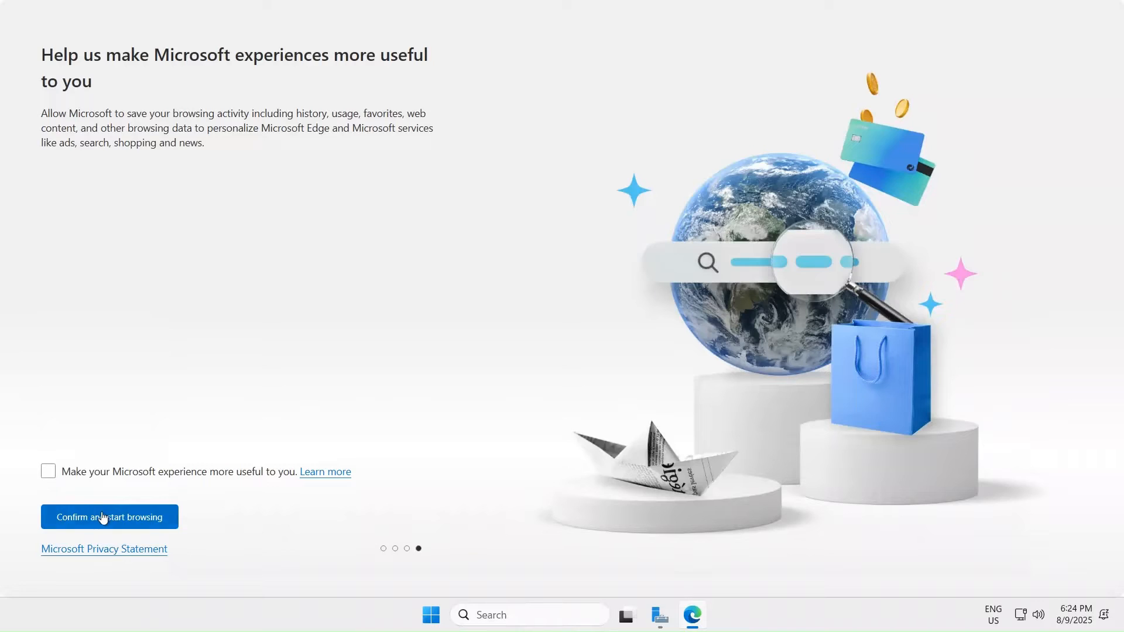
left_click(100, 515)
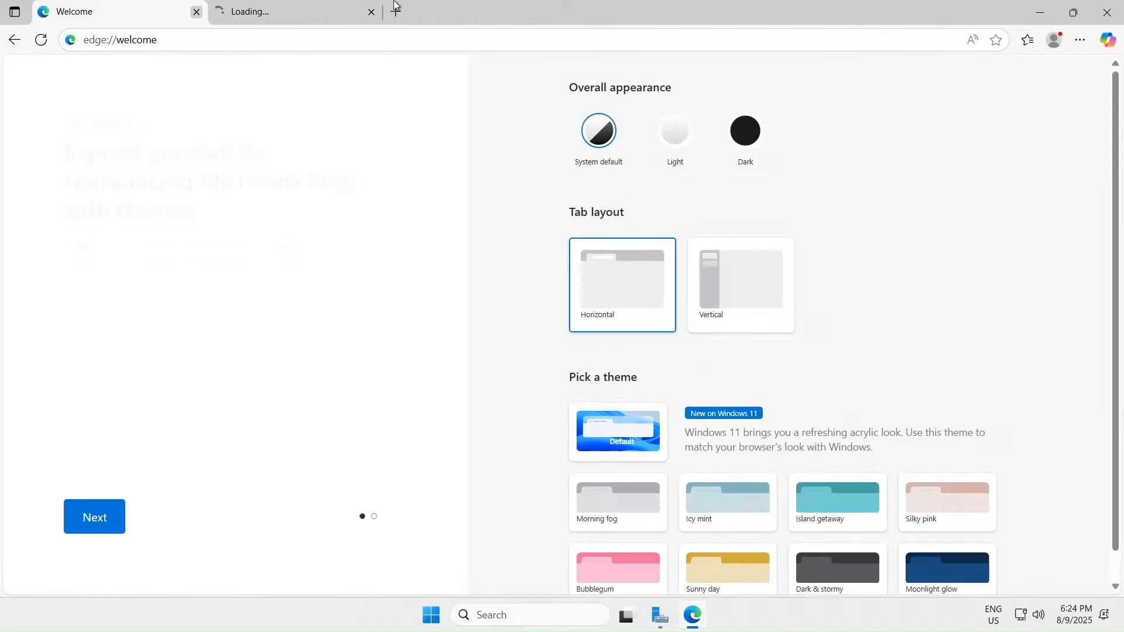
- Close the Edge welcome tabs and minimize the browser back to Server Manager
left_click(196, 12)
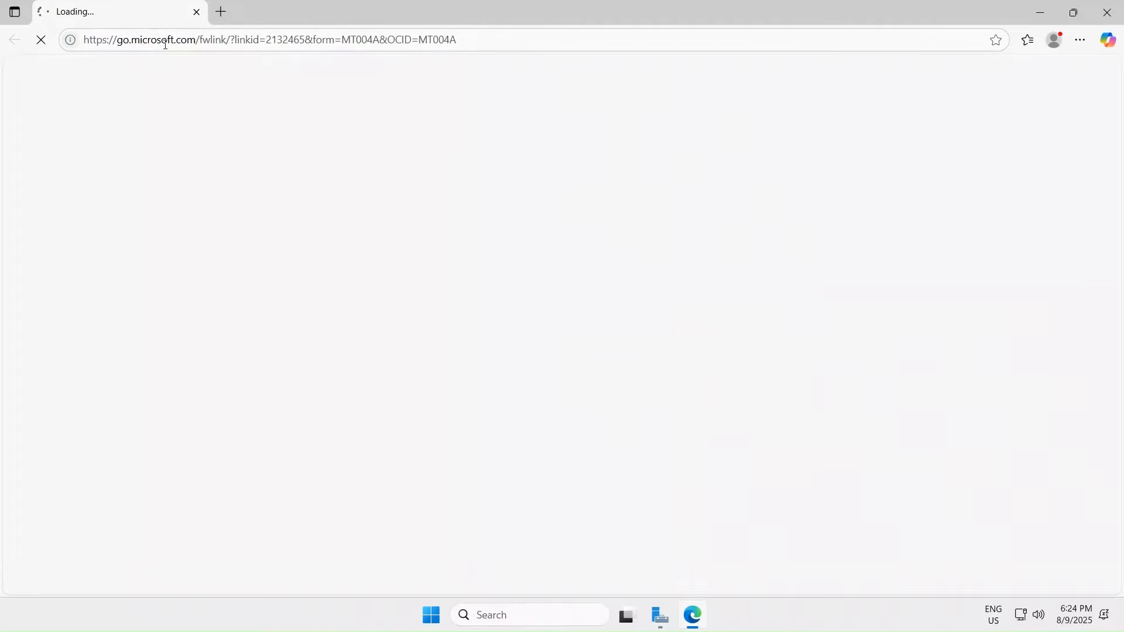
left_click(221, 13)
left_click(197, 11)
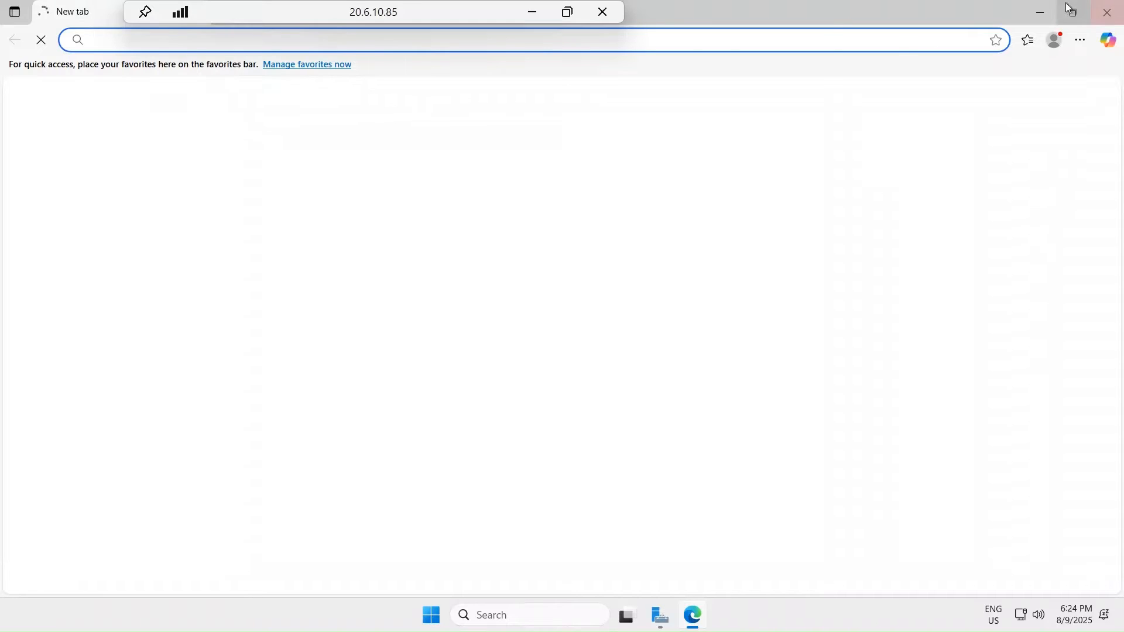
left_click(1040, 16)
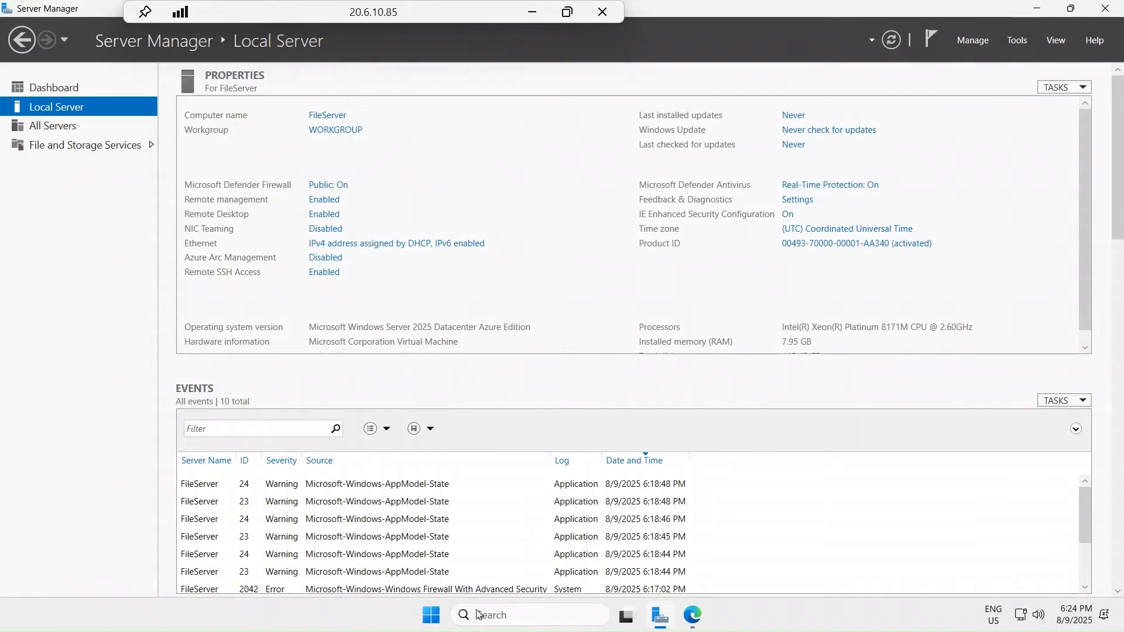
- Launch File Explorer from Start, maximized, and go to This PC
left_click(431, 614)
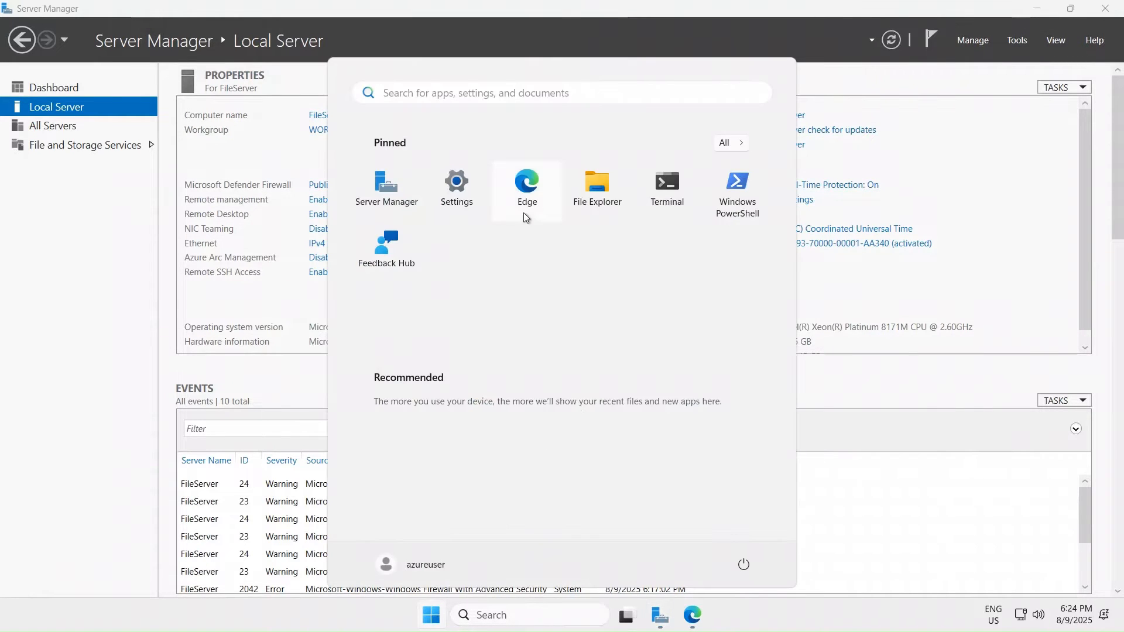
left_click(580, 188)
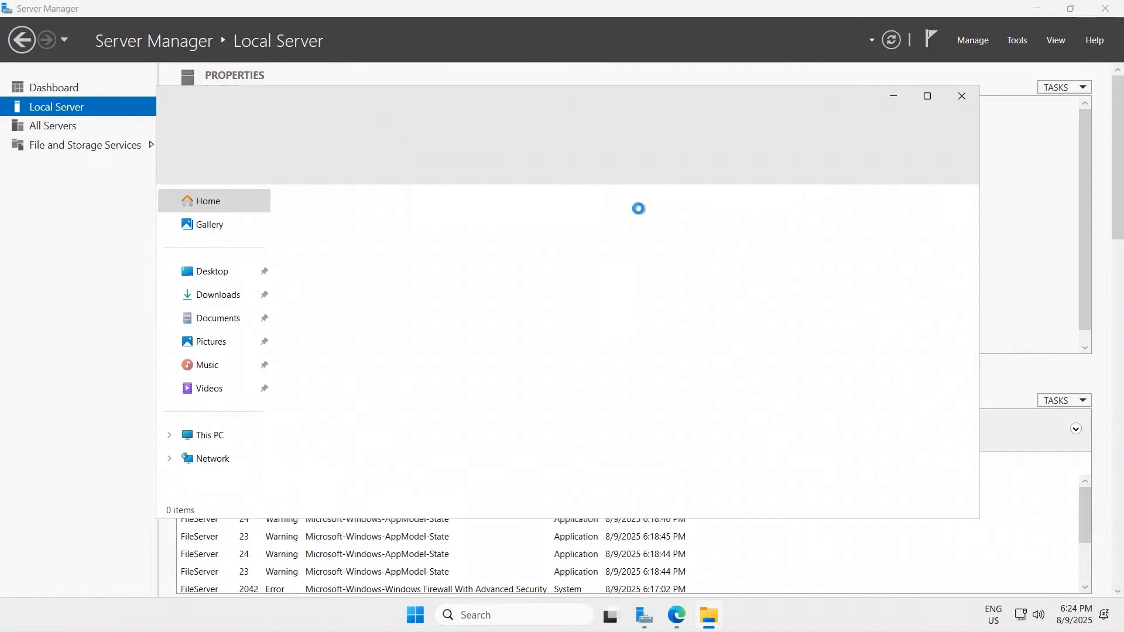
left_click(928, 98)
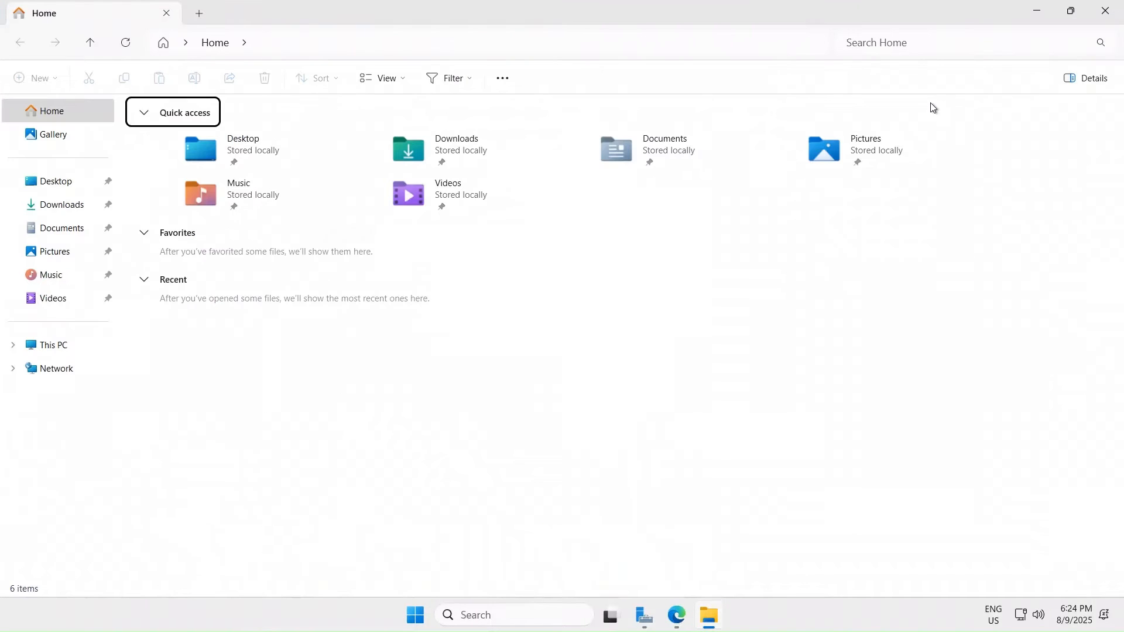
left_click(35, 350)
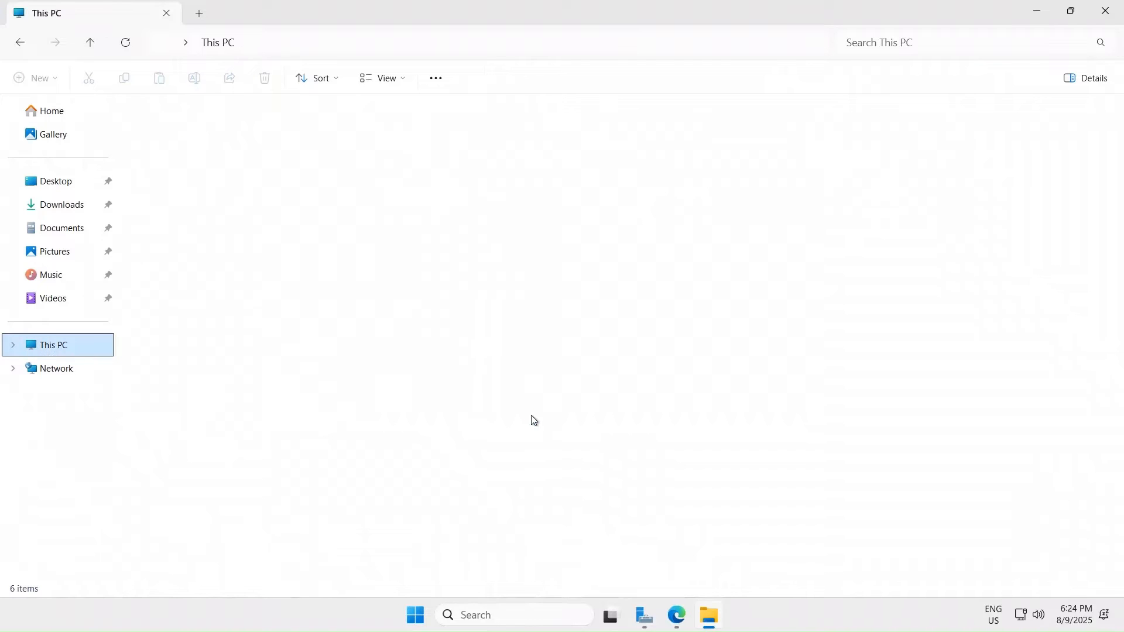
- Start Map network drive from This PC's extra commands, then minimize the remote session
left_click(467, 284)
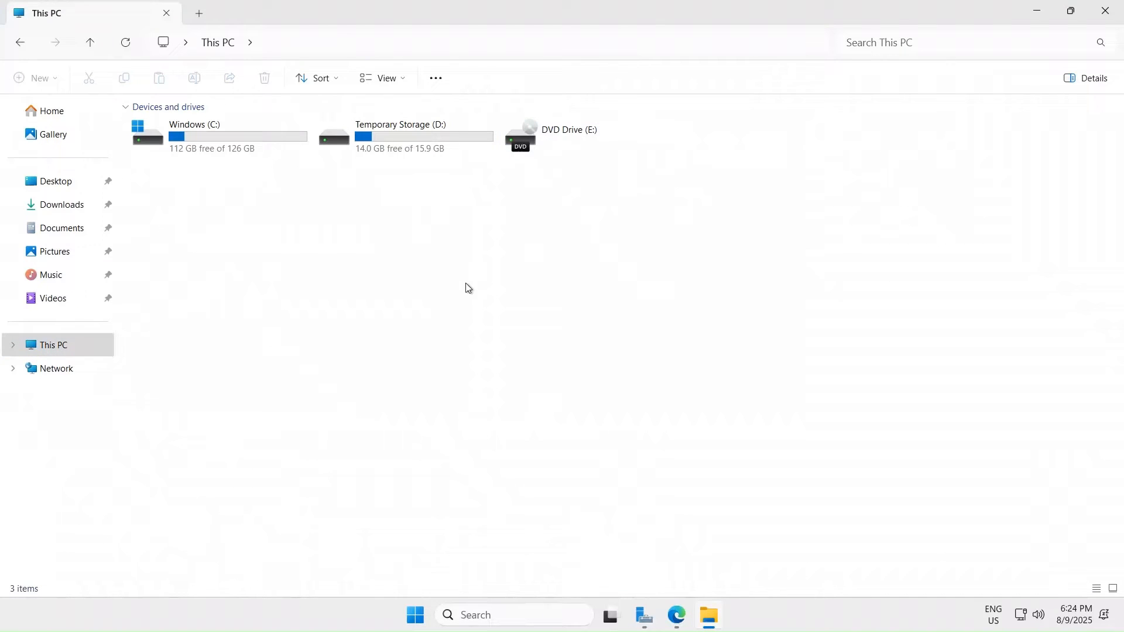
left_click(444, 80)
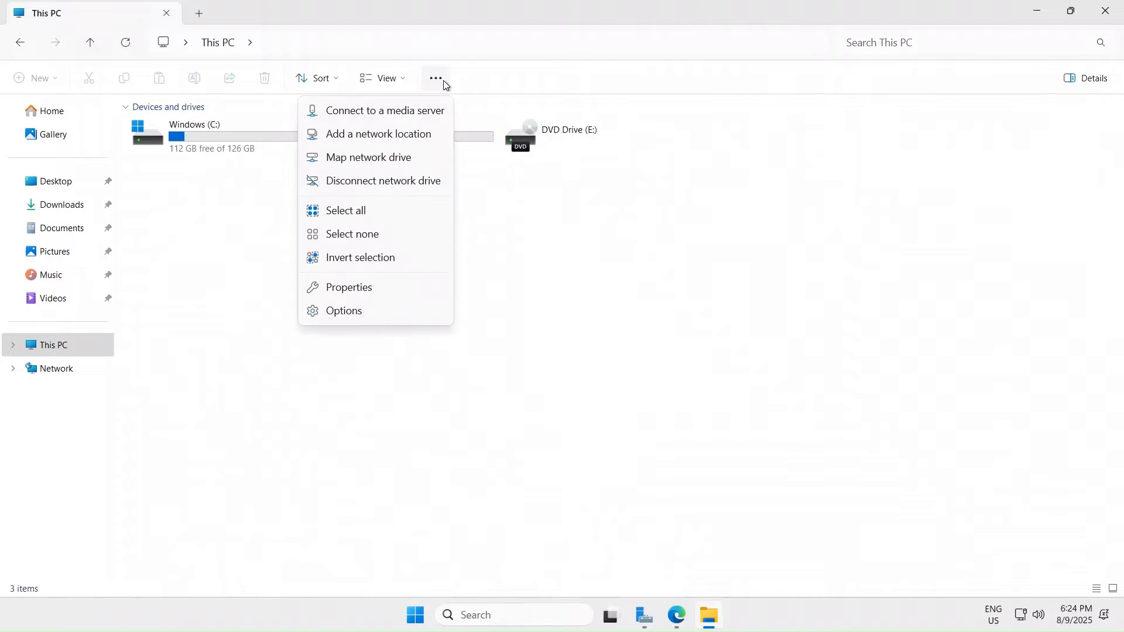
left_click(393, 156)
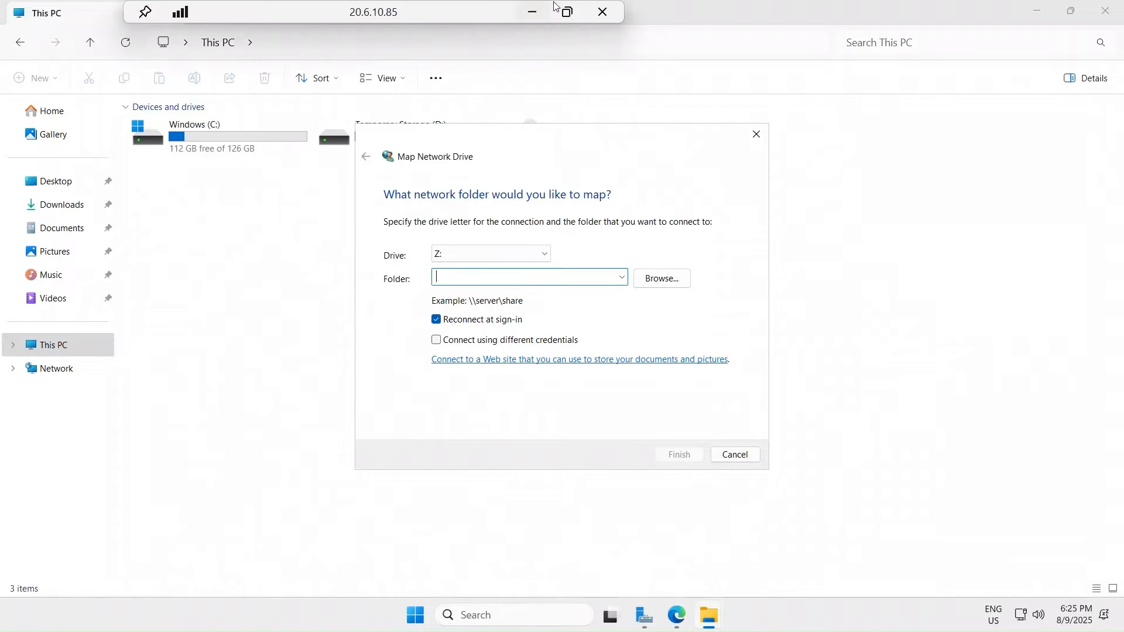
left_click(534, 15)
- Copy \\fileshare00001.file.core.windows.net\microsoftandbeyondfiles from Notepad and return to the remote desktop session
left_click(845, 615)
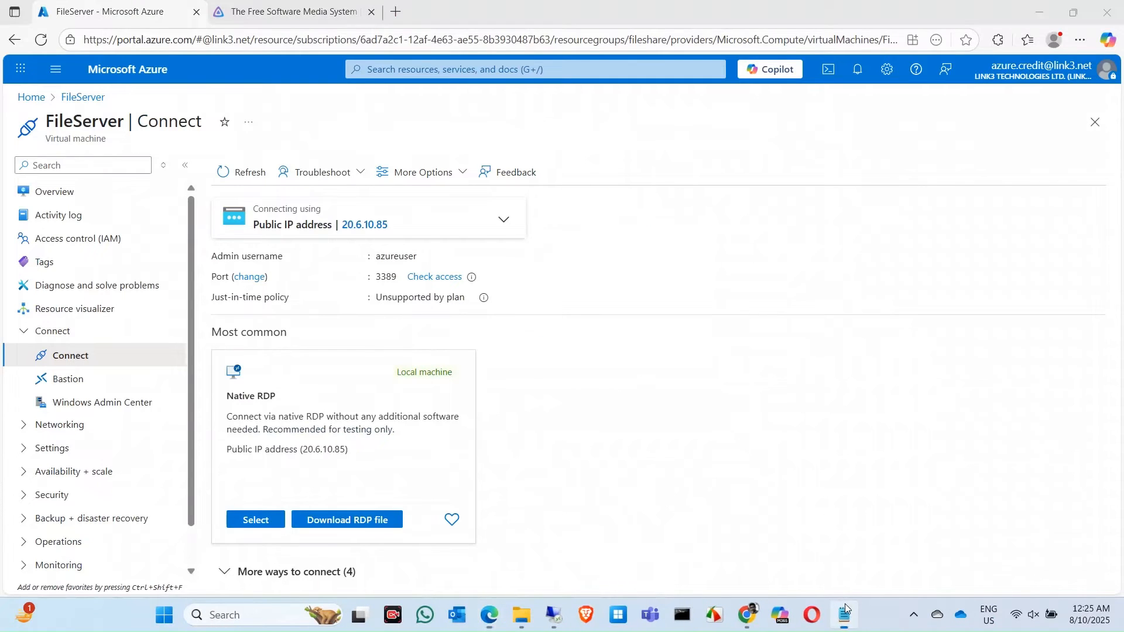
left_click_drag(412, 92, 37, 96)
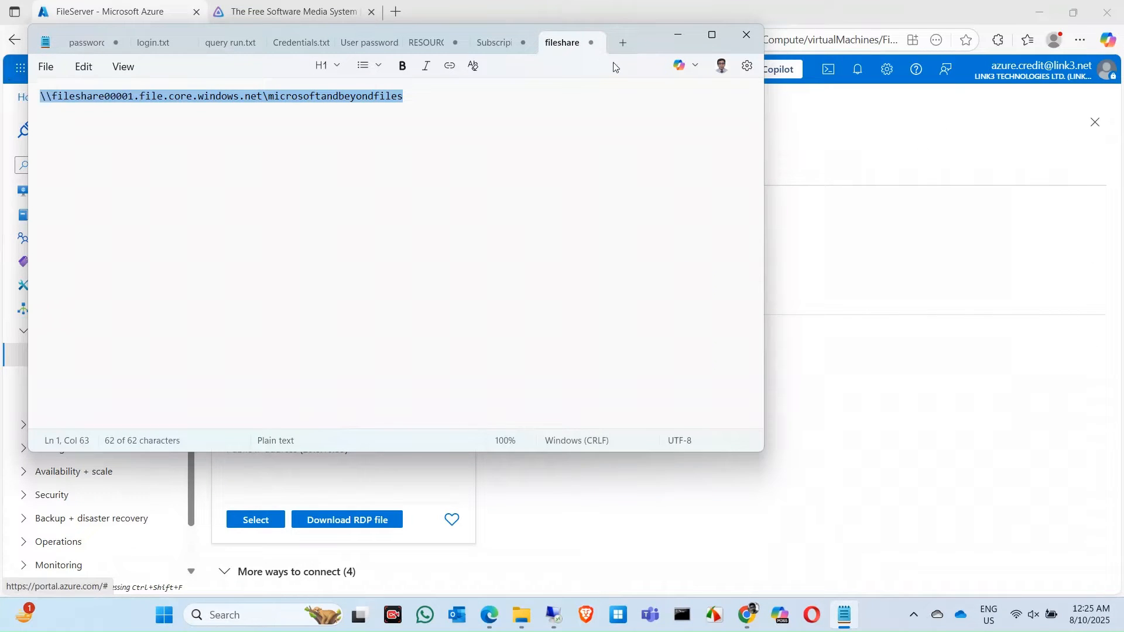
left_click(679, 34)
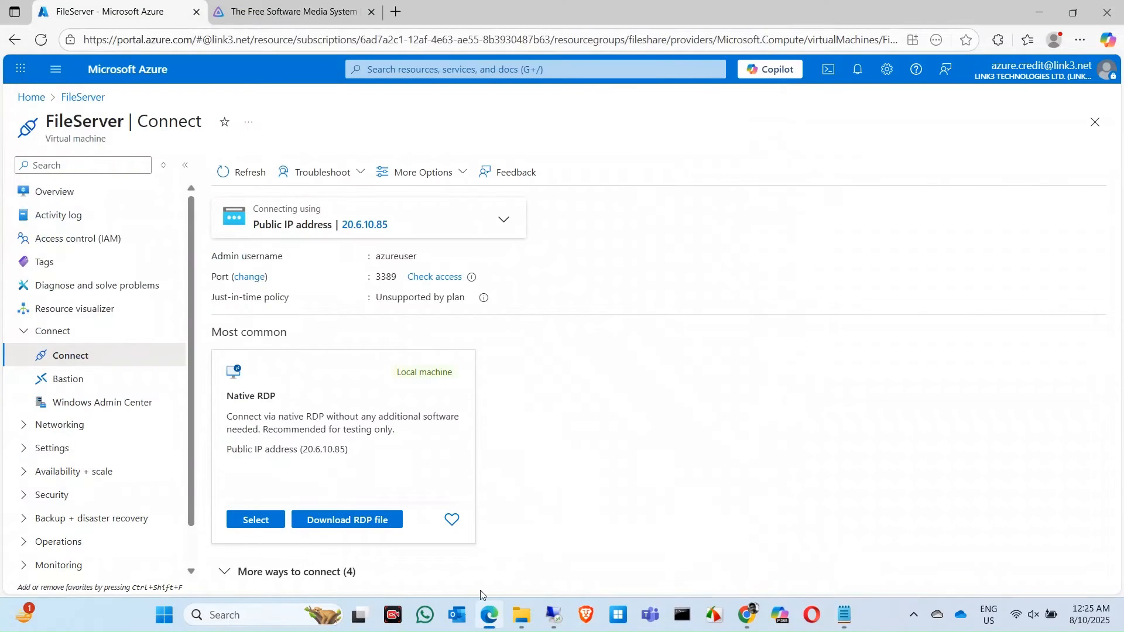
left_click(554, 615)
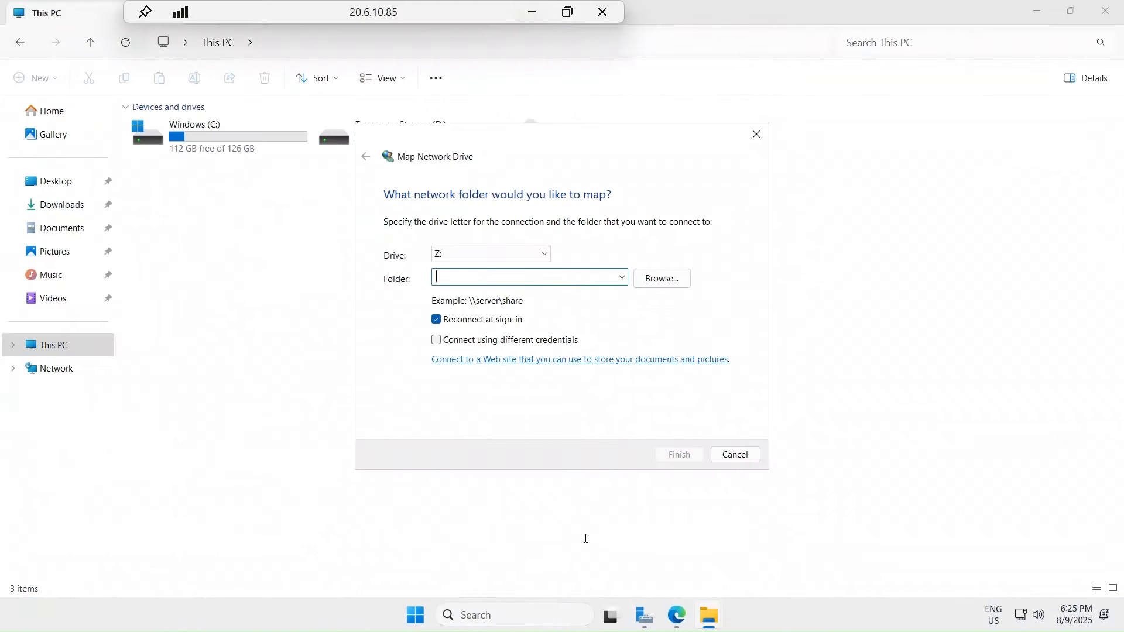
- Paste the share path, finish mapping, and submit remembered credentials for user azureuser with the storage key
key("ctrl+v")
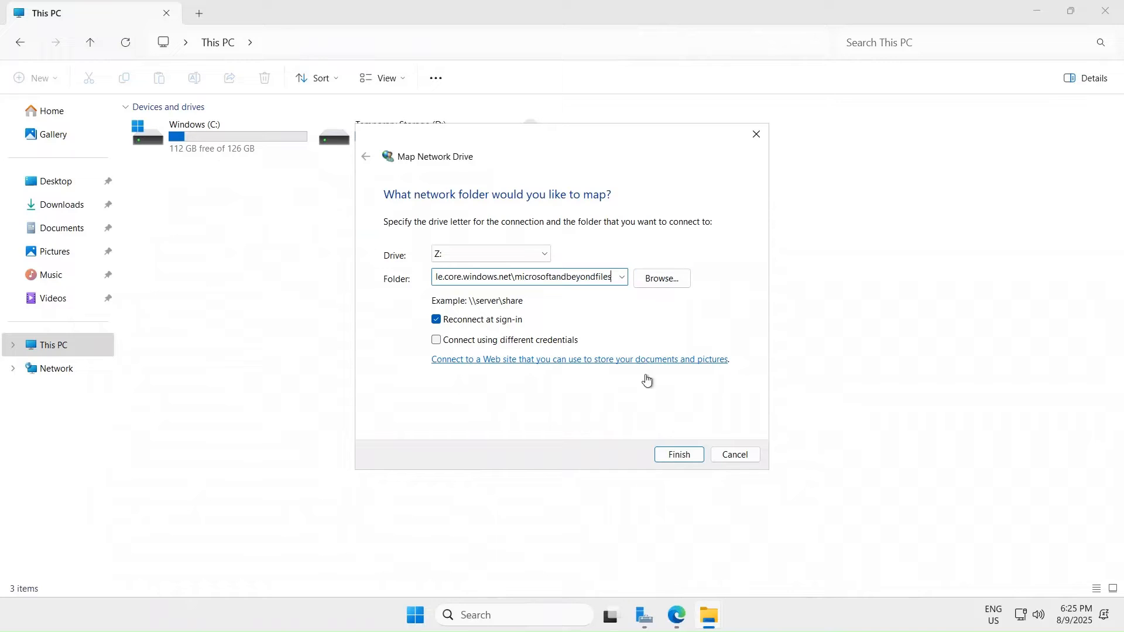
left_click(674, 455)
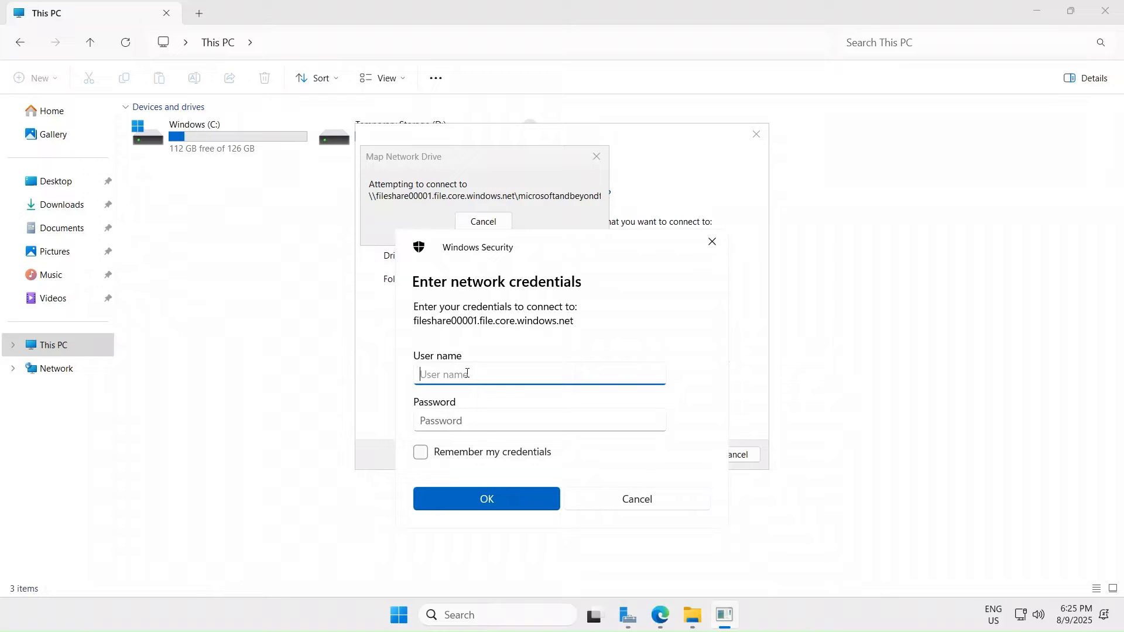
type("azureuser")
key("Tab")
type("*****")
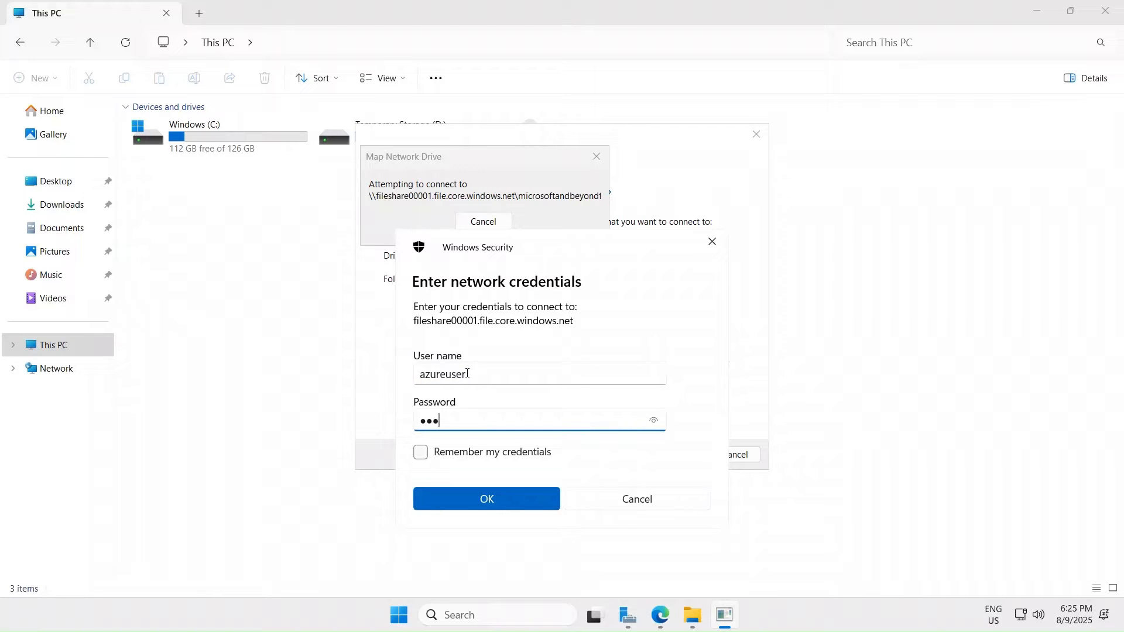
type("*********")
left_click(432, 455)
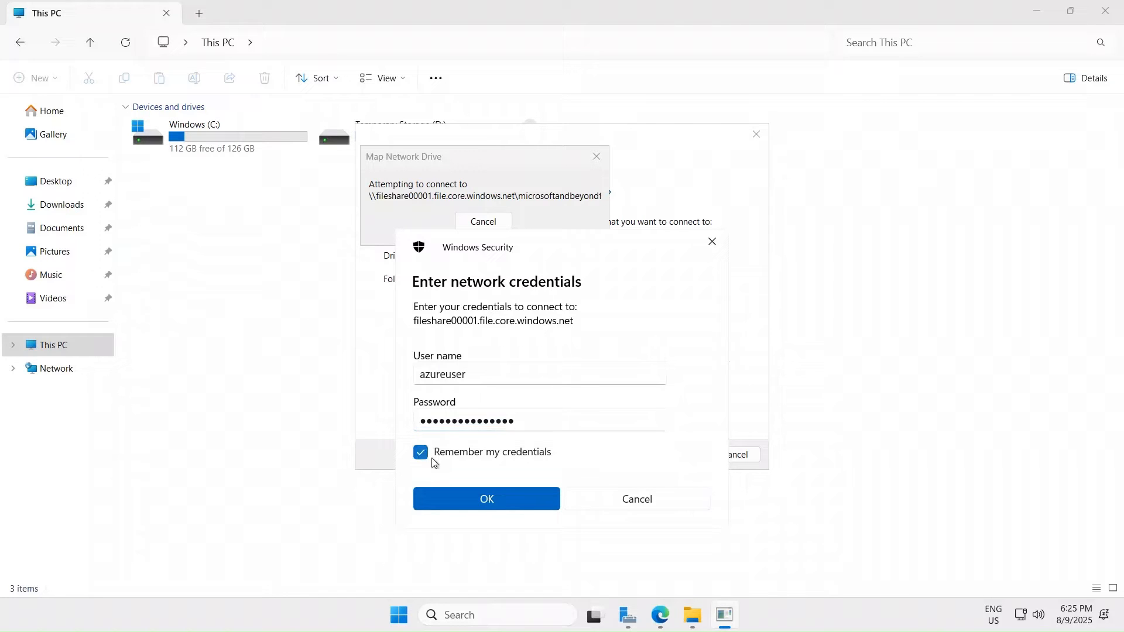
left_click(443, 495)
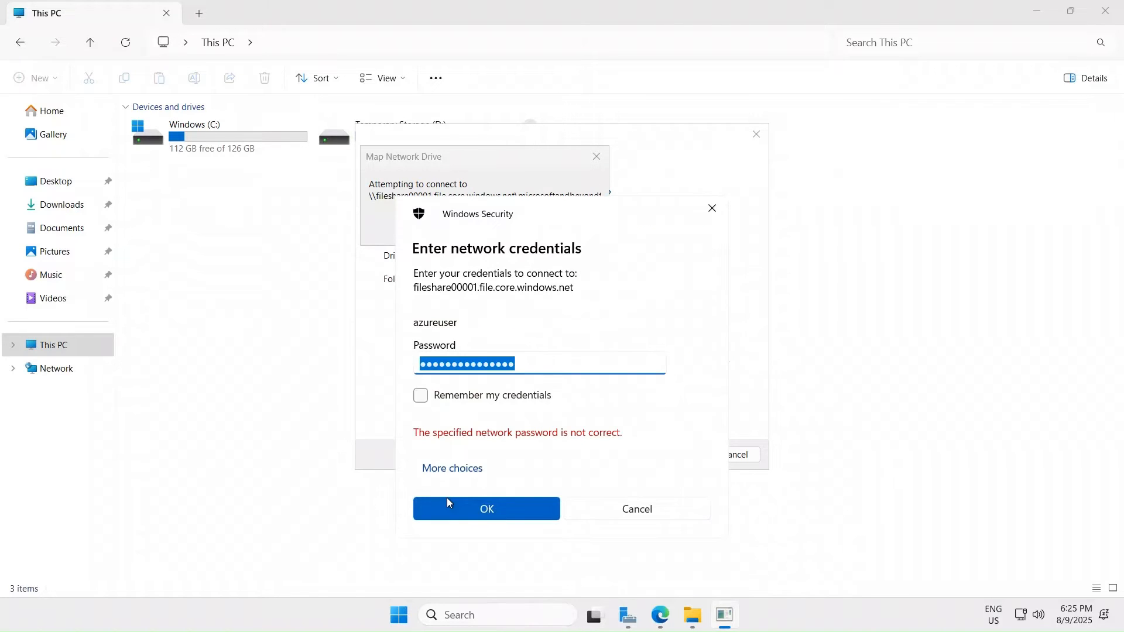
- Replace the rejected password with the storage key again and resubmit the network credentials
left_click(481, 471)
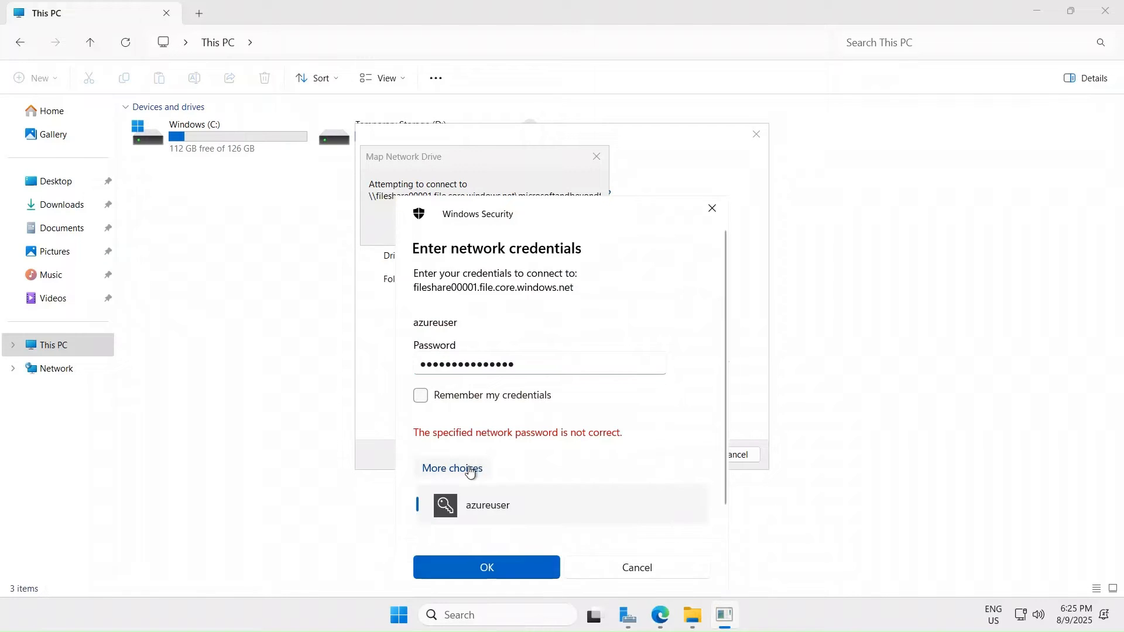
left_click(558, 362)
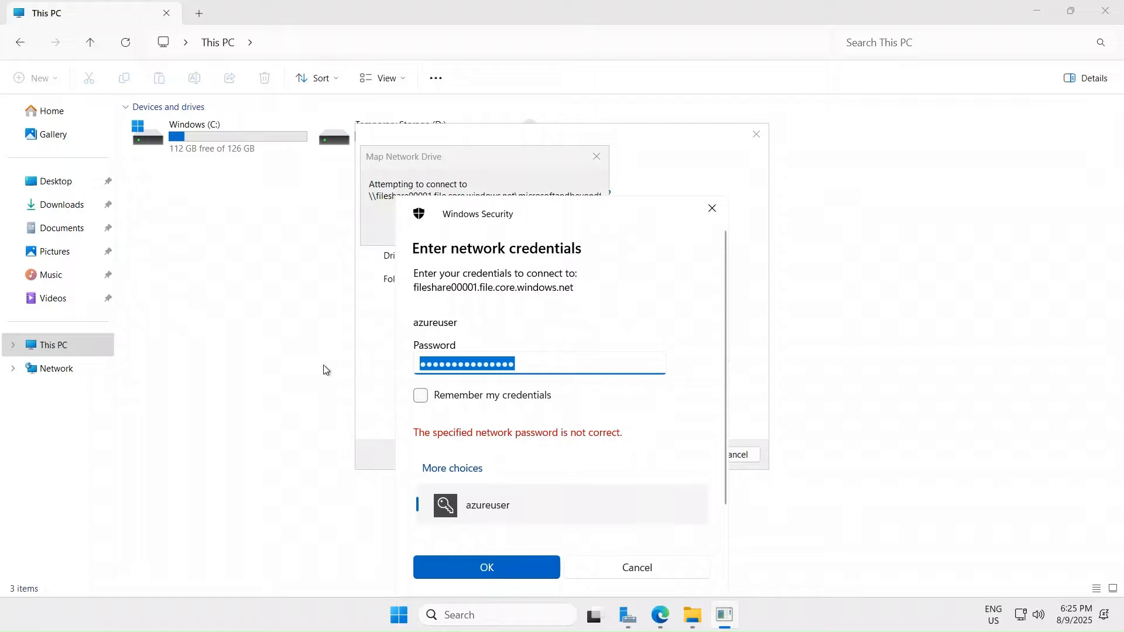
type("•")
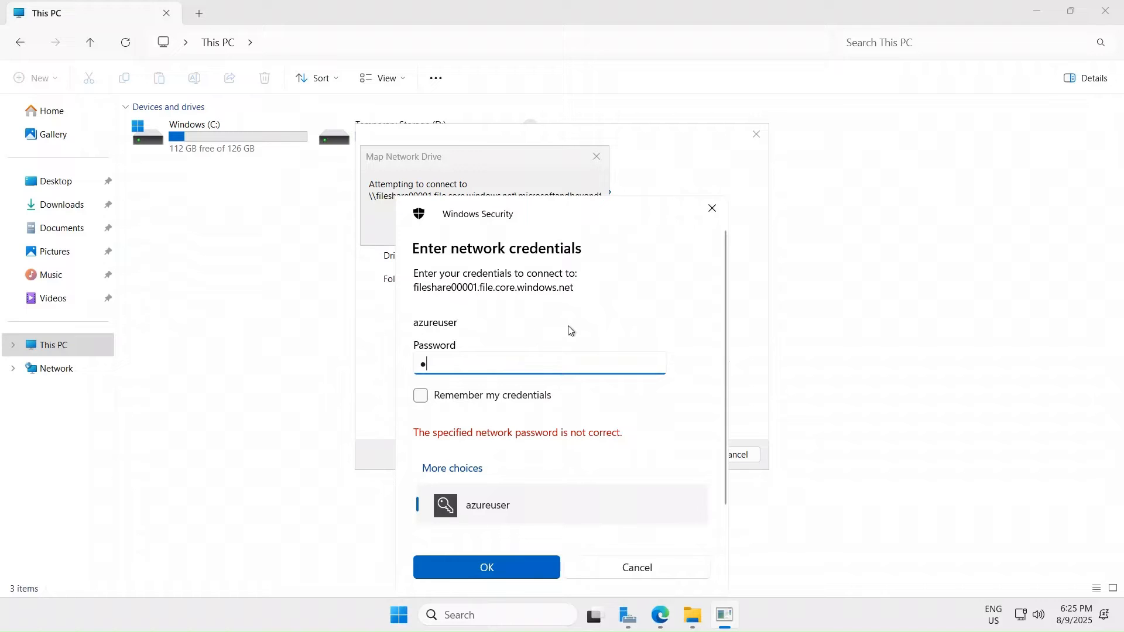
type("•••••••••••••••")
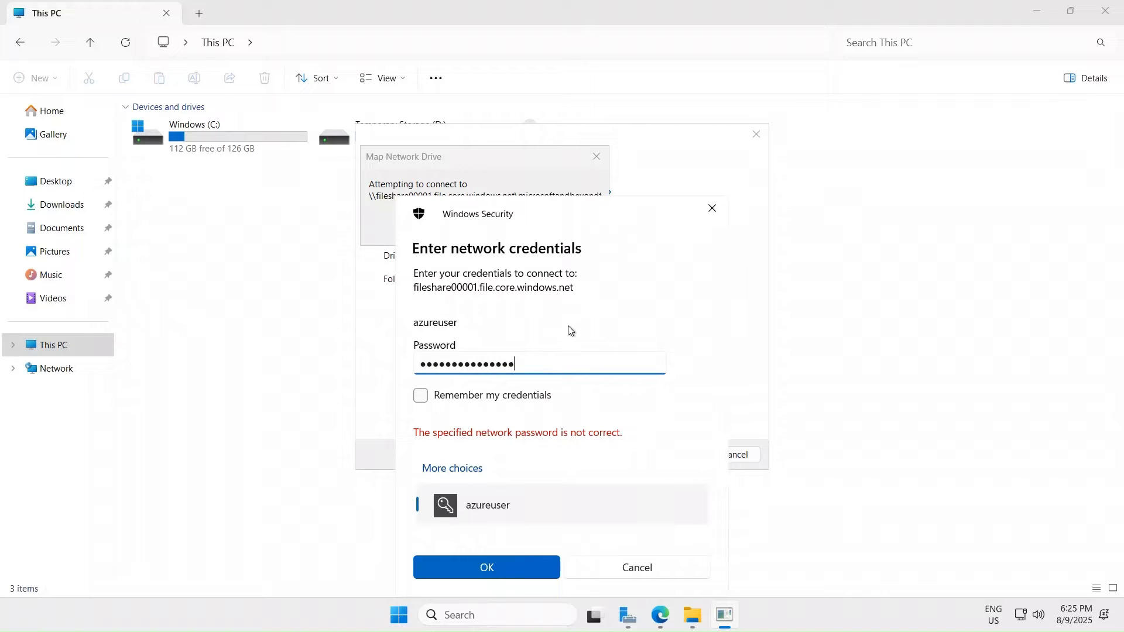
key("Return")
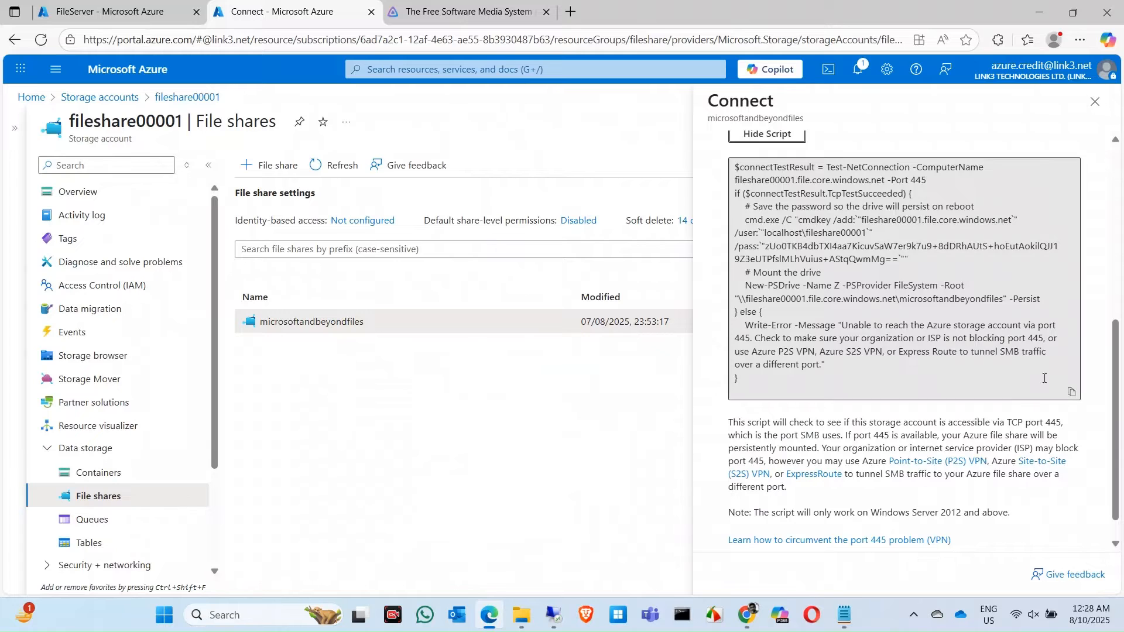
- Copy the Azure drive-mounting script, then close the server's credentials prompt and Map Network Drive wizard
left_click(1071, 392)
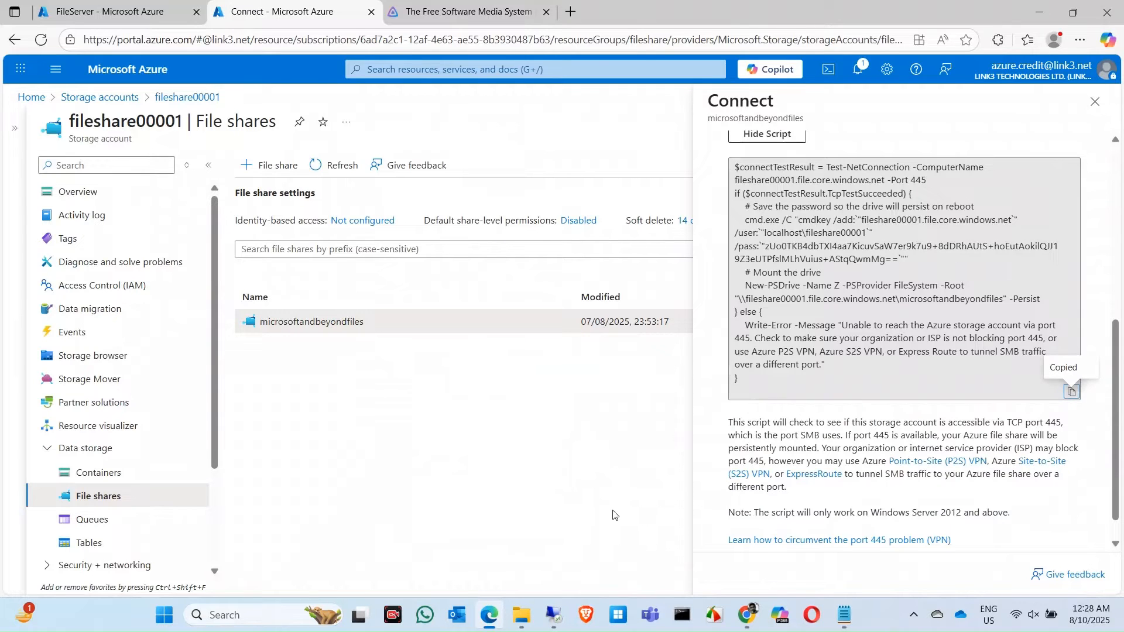
left_click(553, 615)
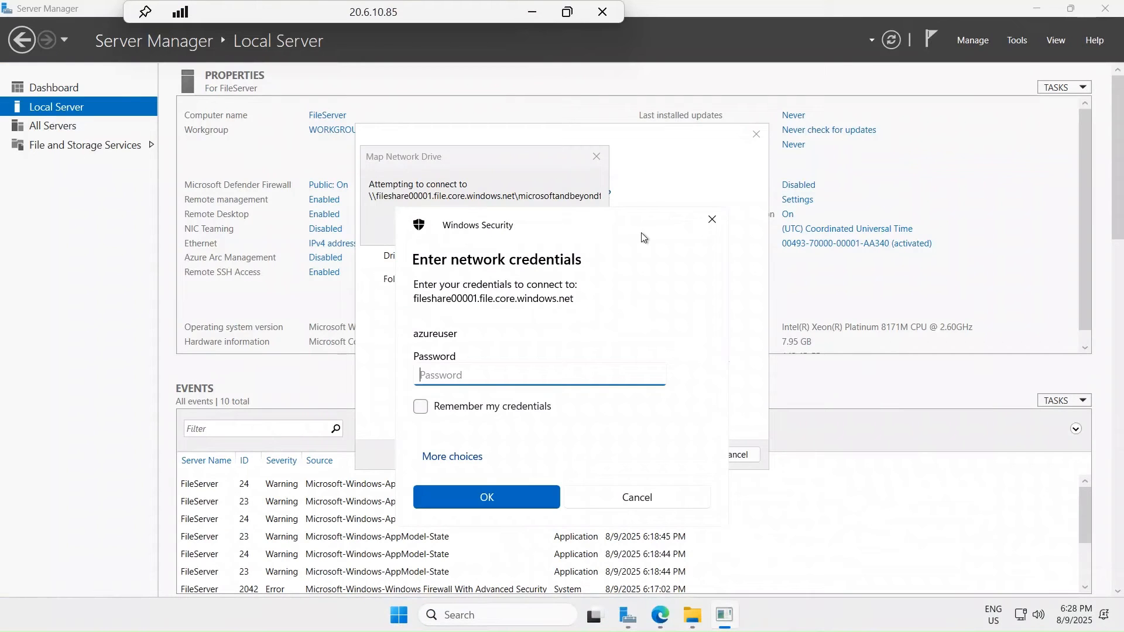
left_click(712, 219)
left_click(757, 134)
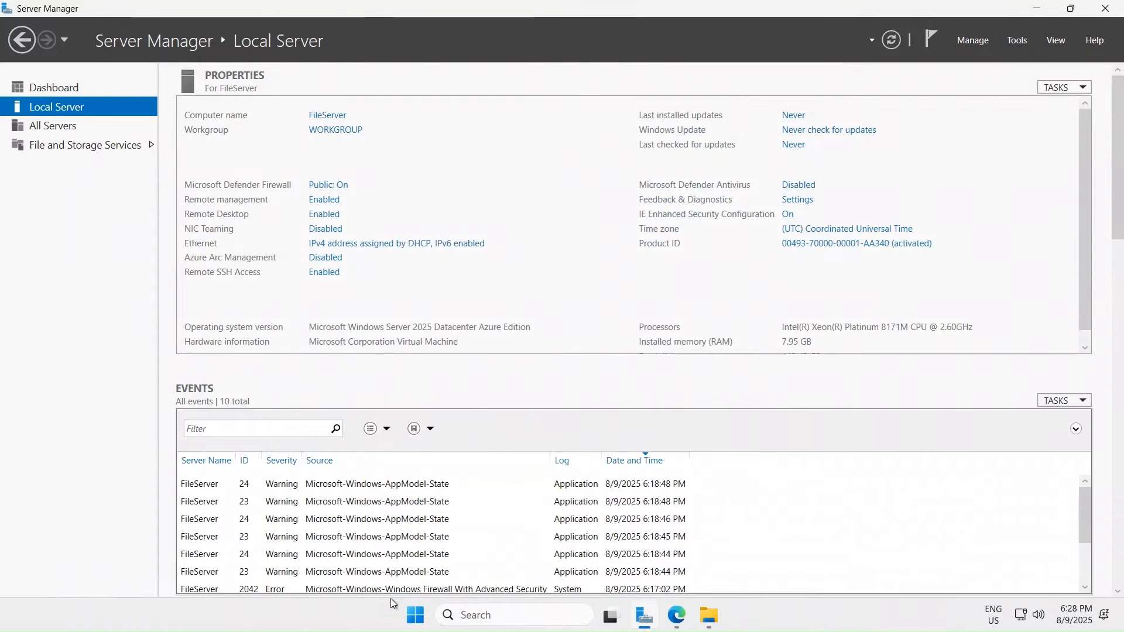
- Search 'power' and run Windows PowerShell as administrator
left_click(410, 616)
type("power")
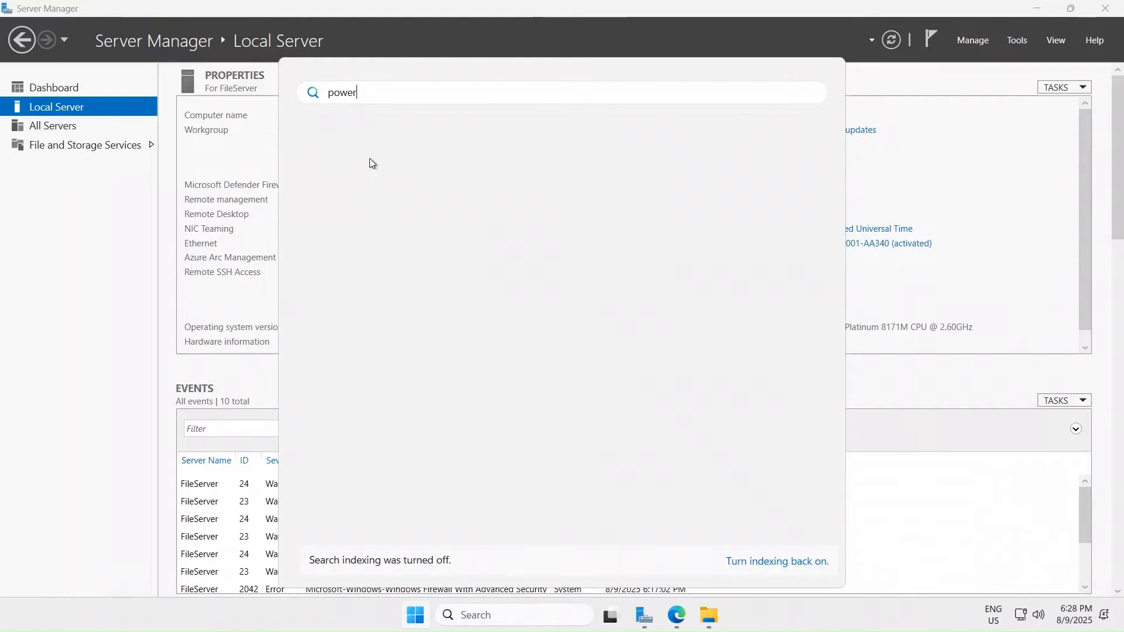
right_click(386, 208)
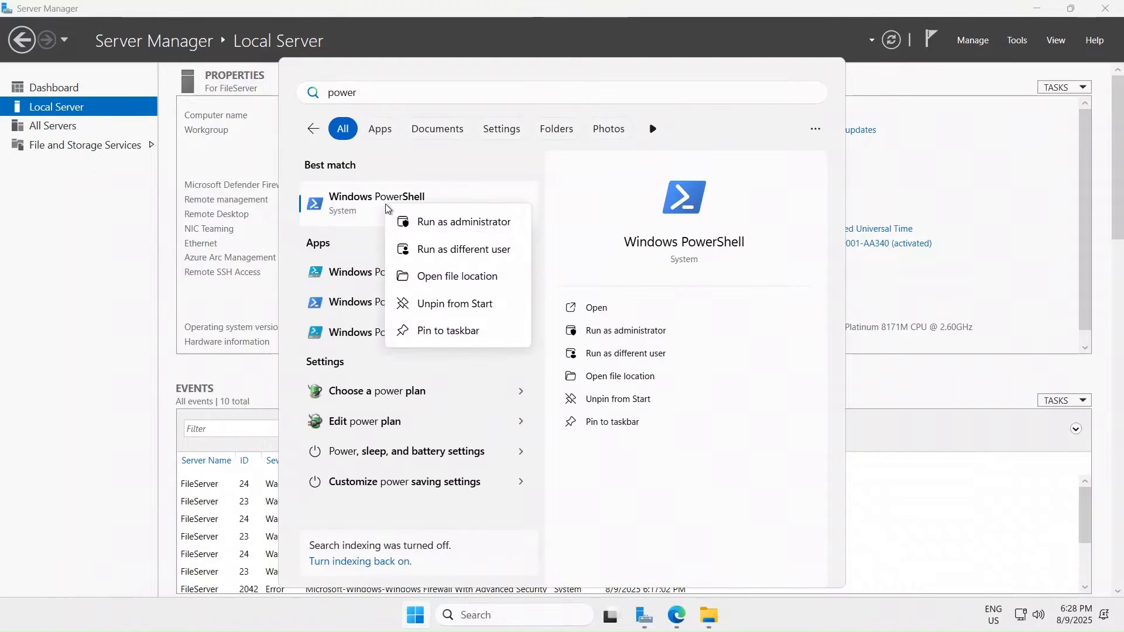
left_click(451, 222)
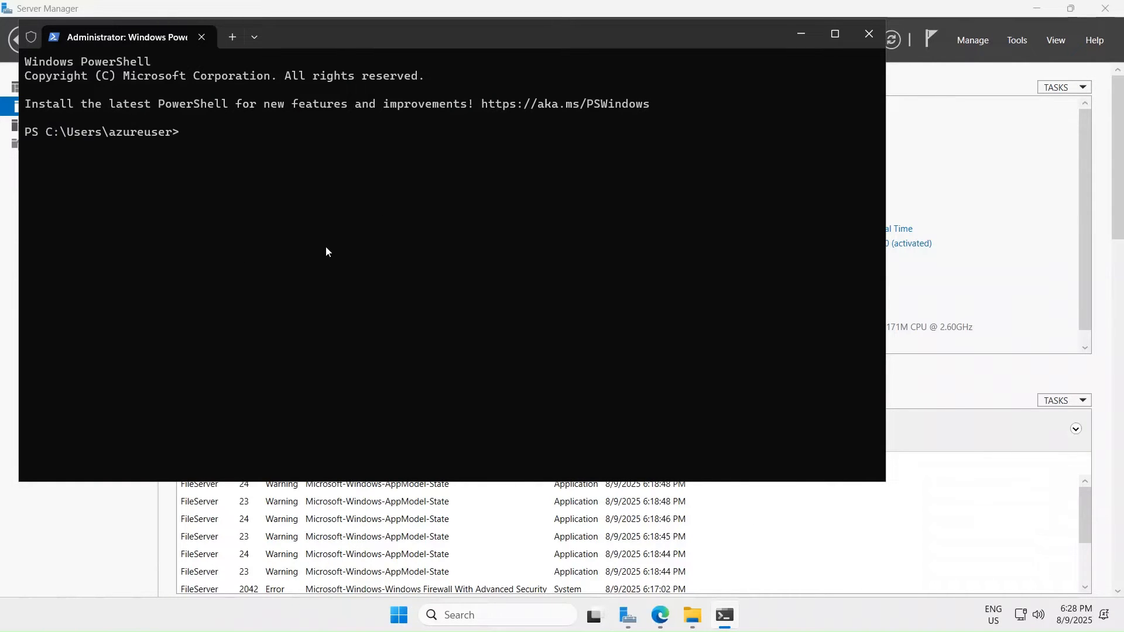
- Paste and run the mounting script, storing the credential and mapping the fileshare00001 share as drive Z
key("ctrl+v")
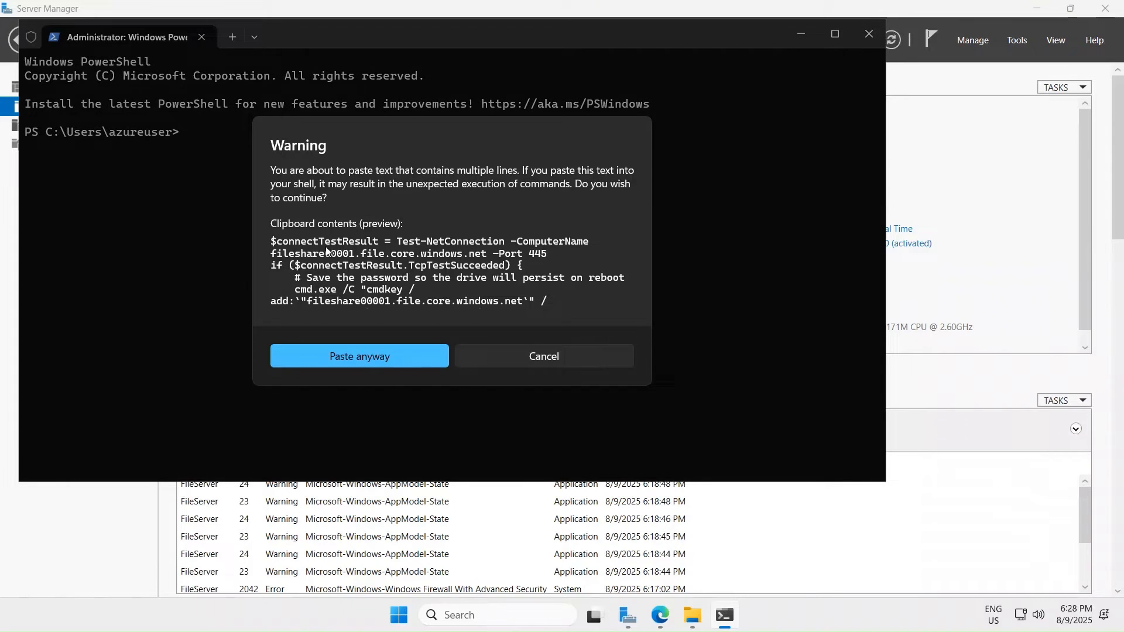
left_click(337, 349)
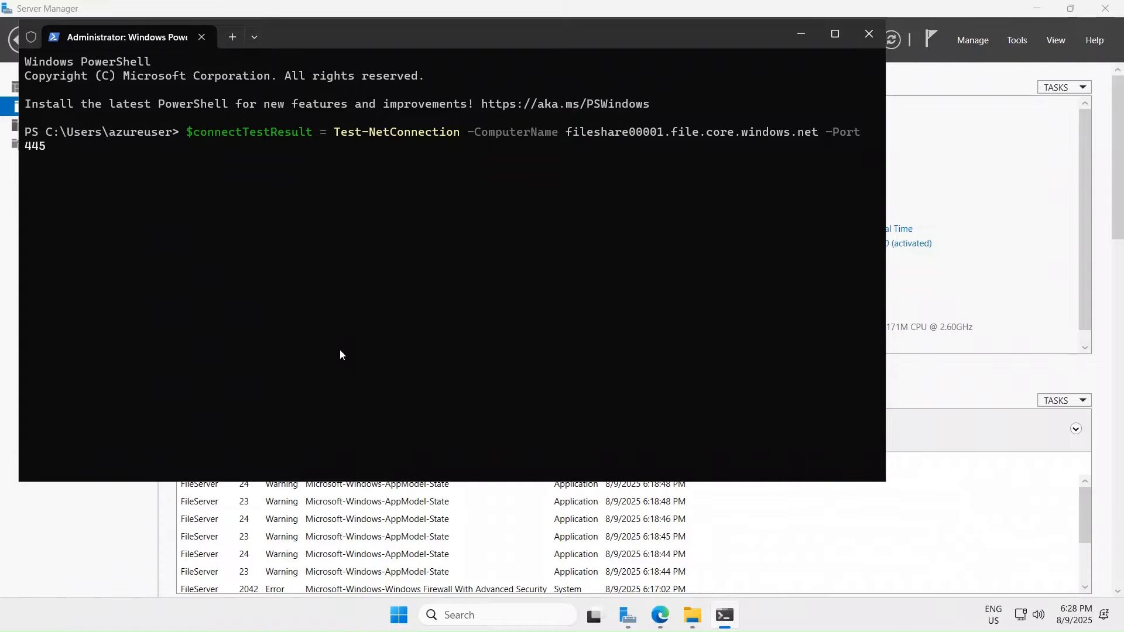
key("Return")
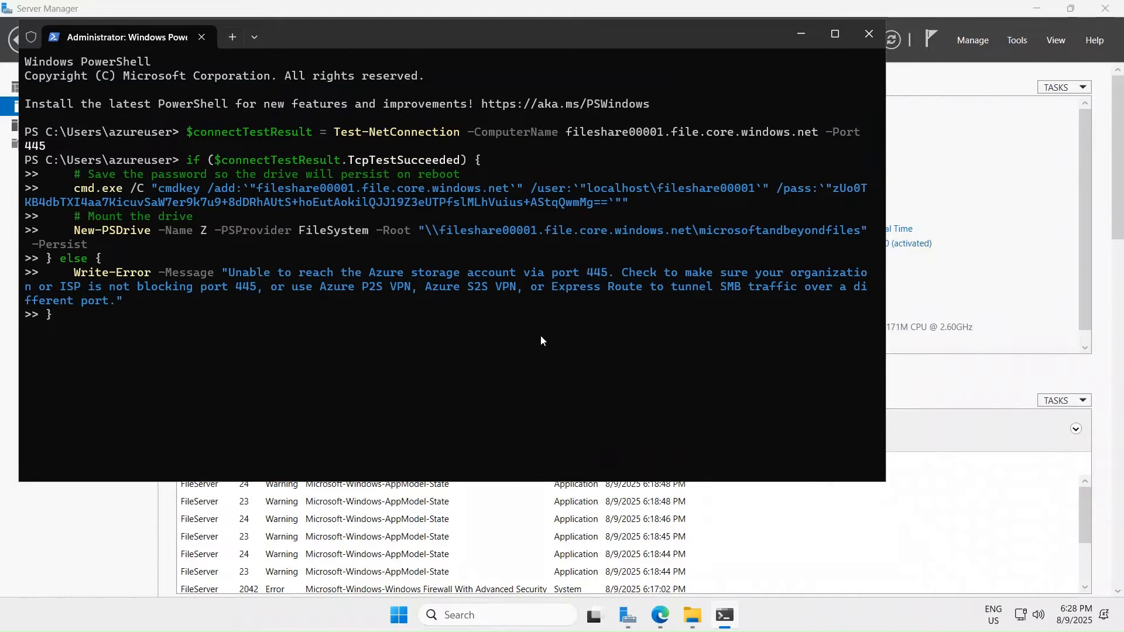
key("Return")
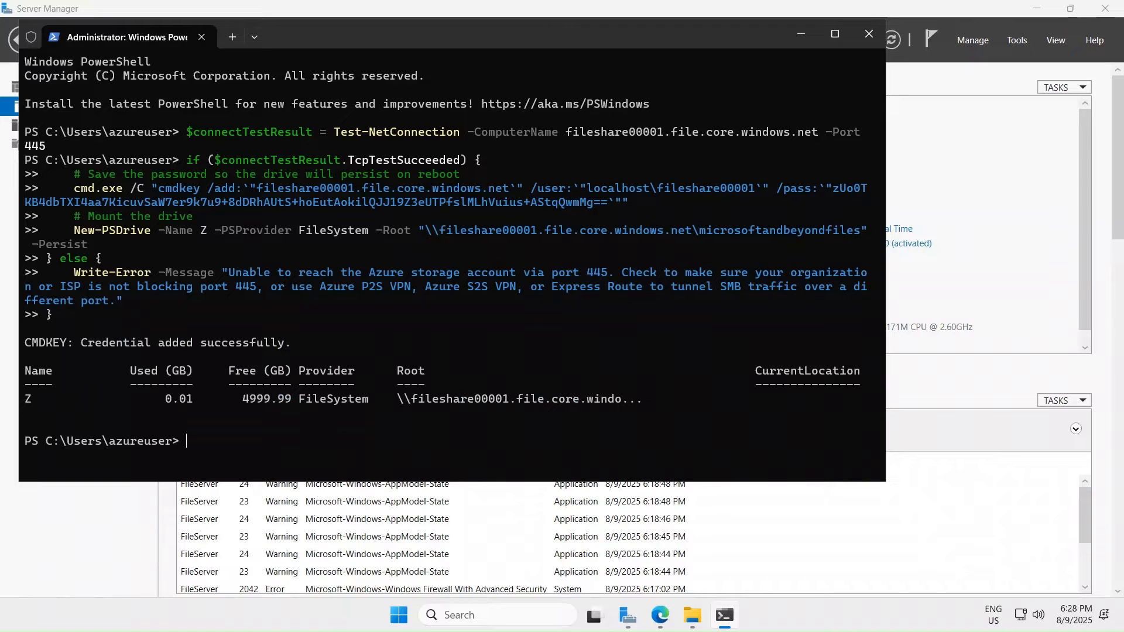
- Open the microsoftandbeyondfiles network location from This PC in File Explorer, then return to This PC
left_click(801, 32)
left_click(693, 623)
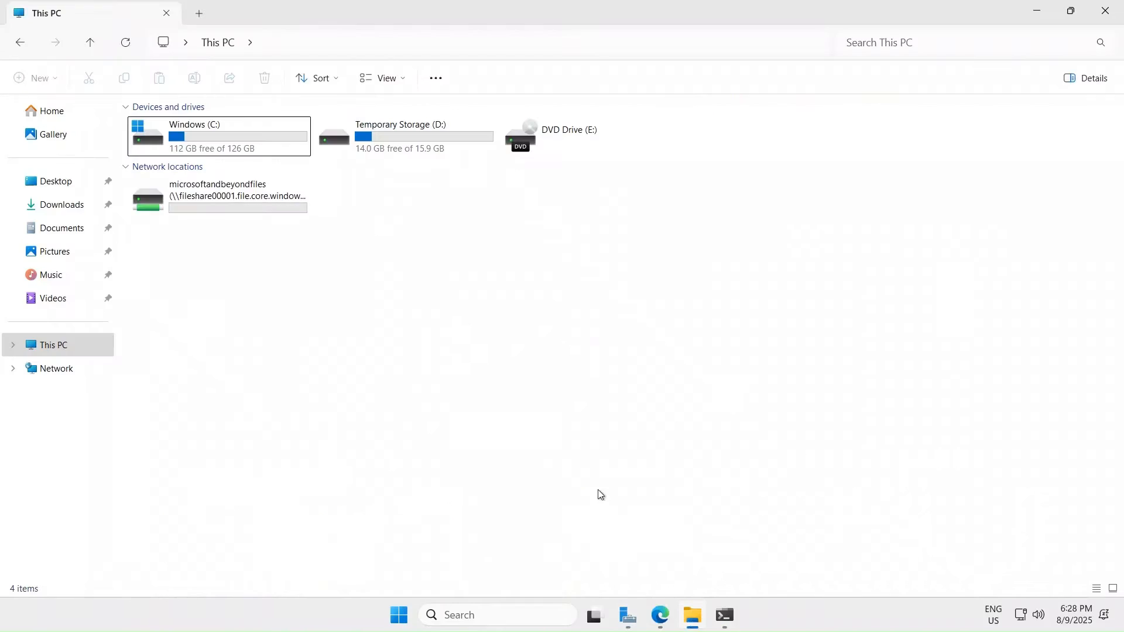
right_click(424, 289)
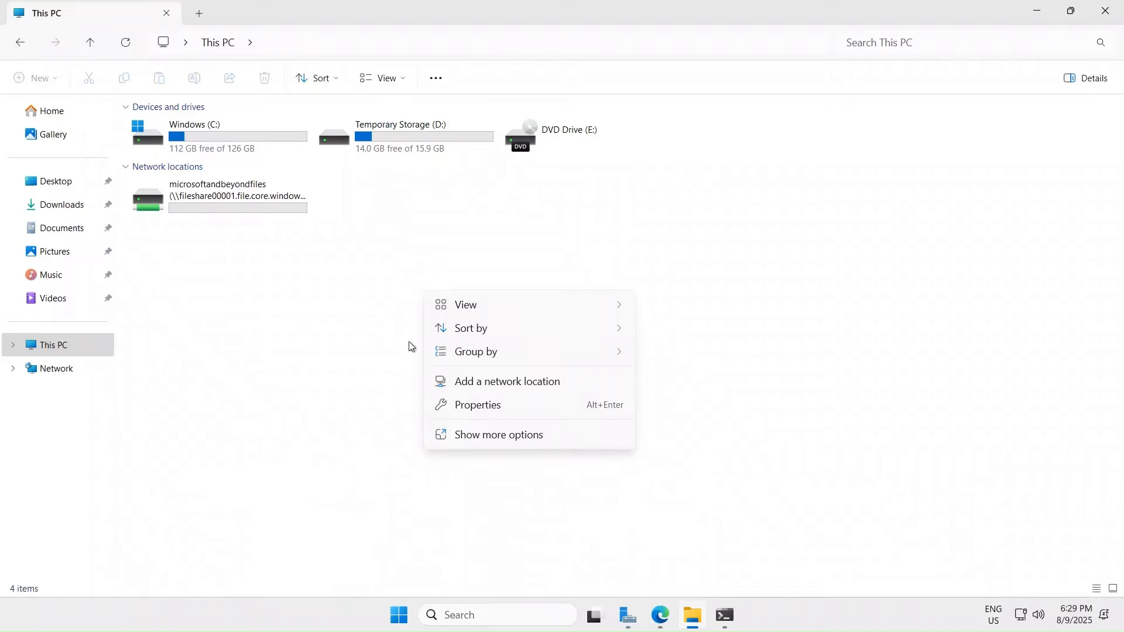
left_click(384, 363)
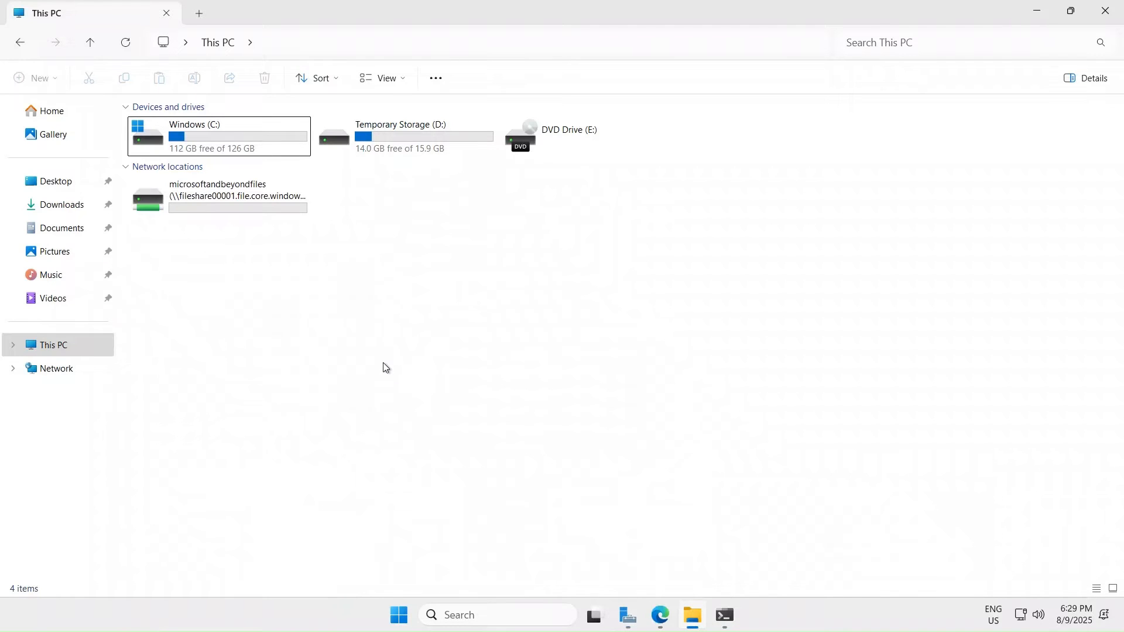
double_click(243, 193)
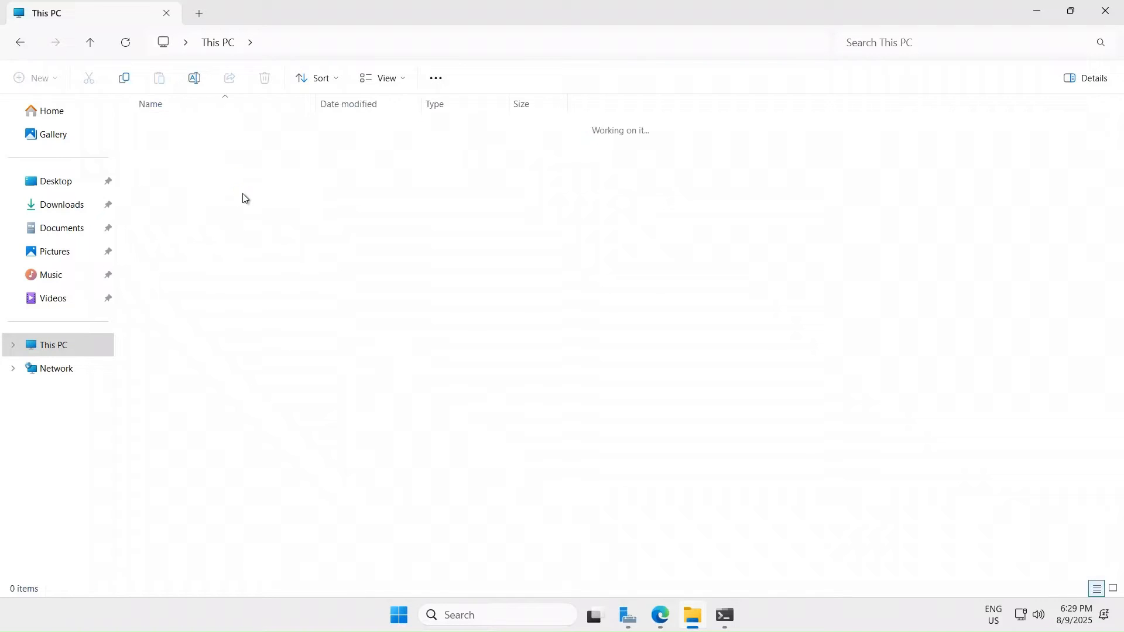
left_click(20, 49)
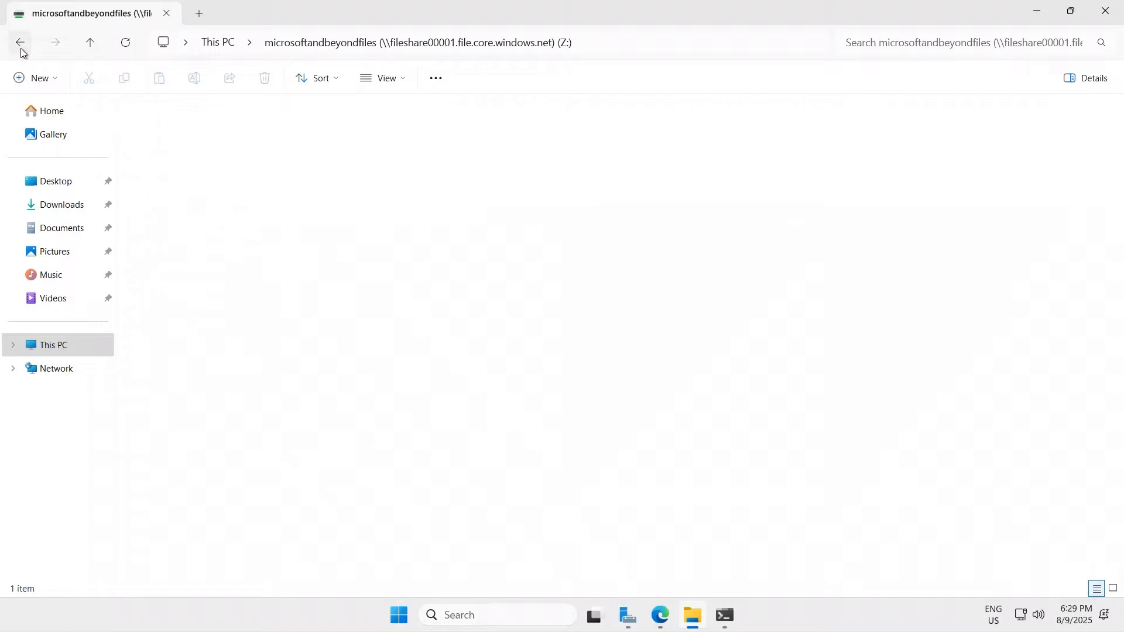
- Search 'jellyfin' in Edge and open the official jellyfin.org site, closing the Bing results tab
left_click(660, 616)
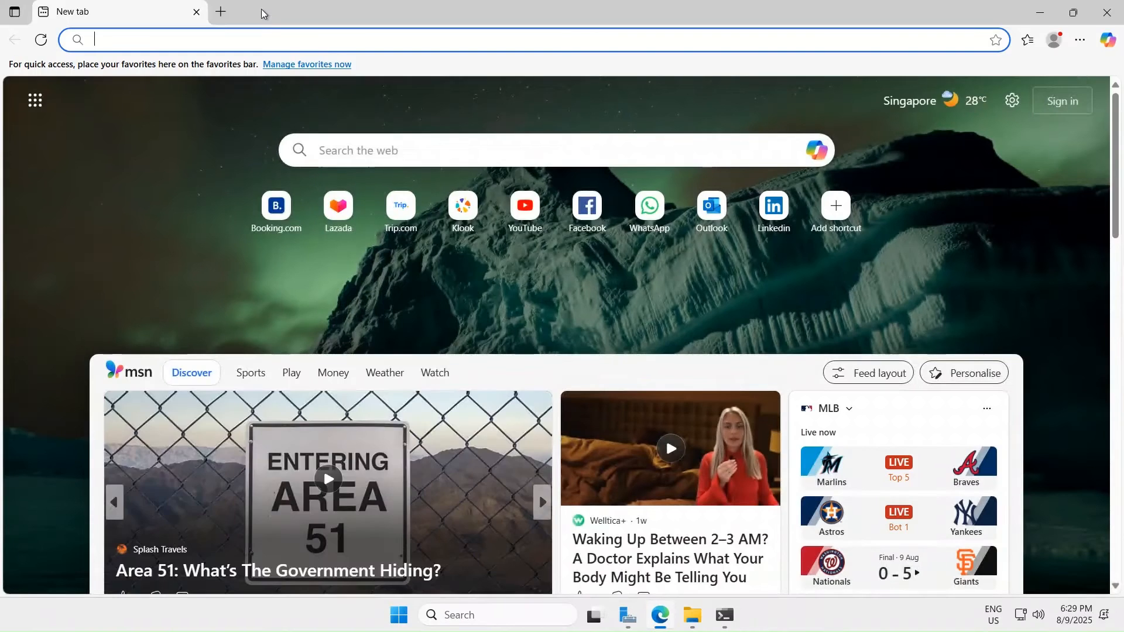
left_click(225, 43)
type("jelly")
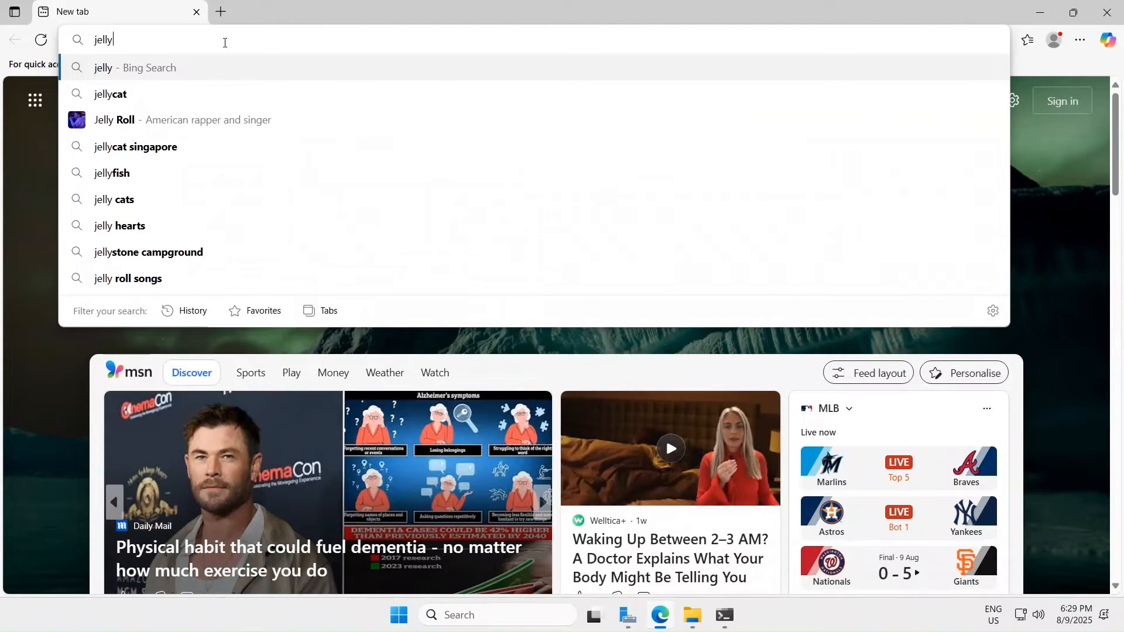
type("fin")
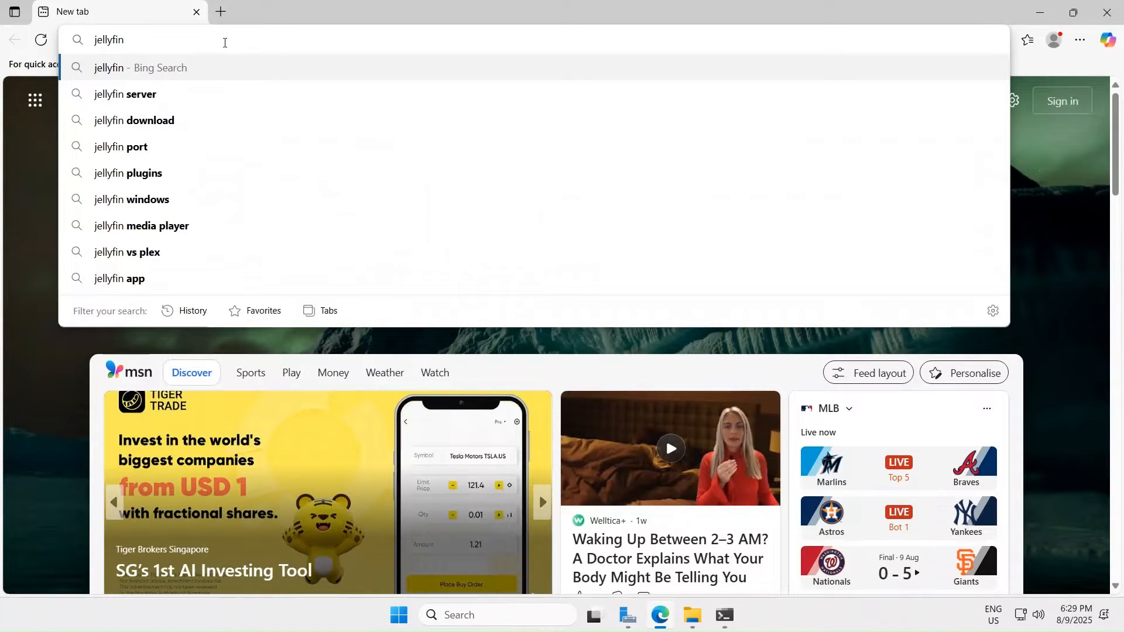
key("Return")
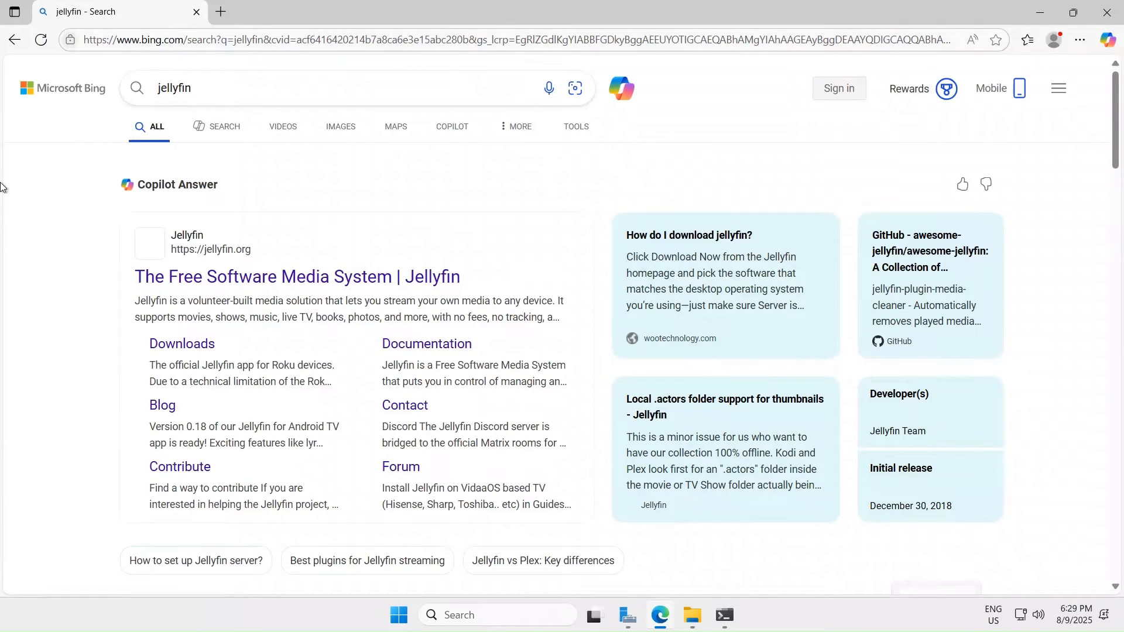
left_click(321, 275)
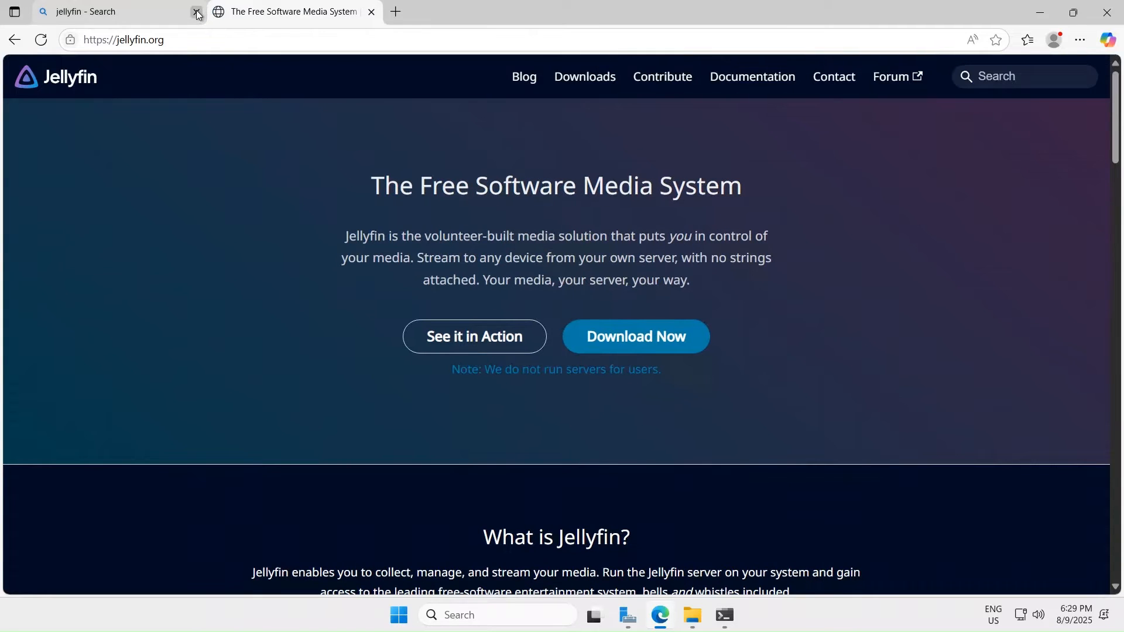
left_click(196, 12)
- Navigate jellyfin.org's downloads to the Windows server v10.10.7 repository page
left_click(655, 345)
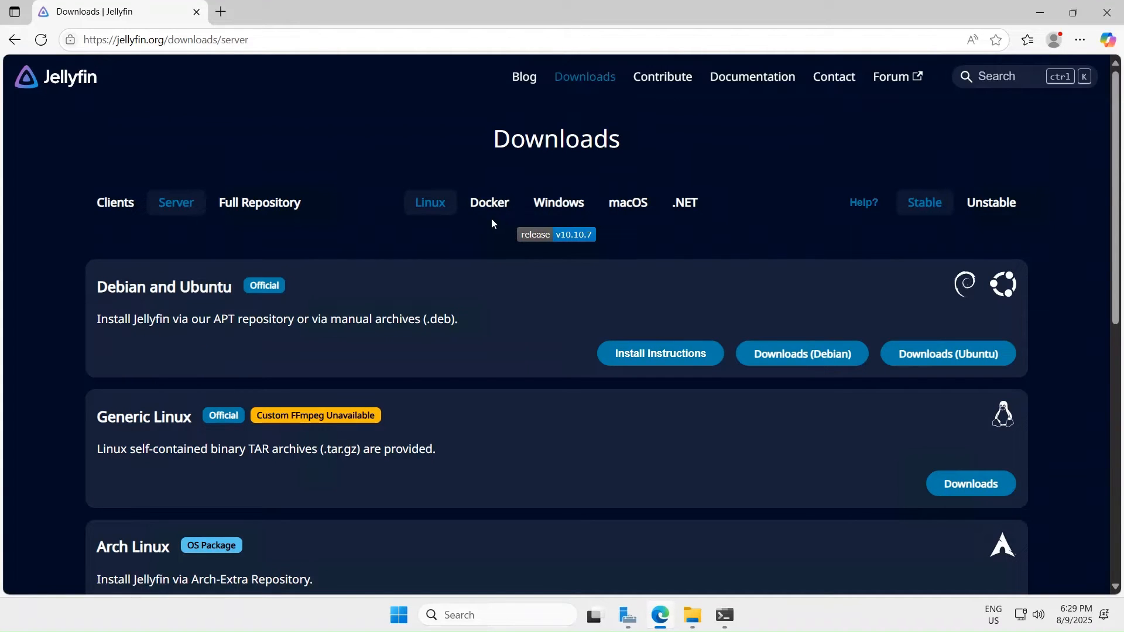
left_click(564, 205)
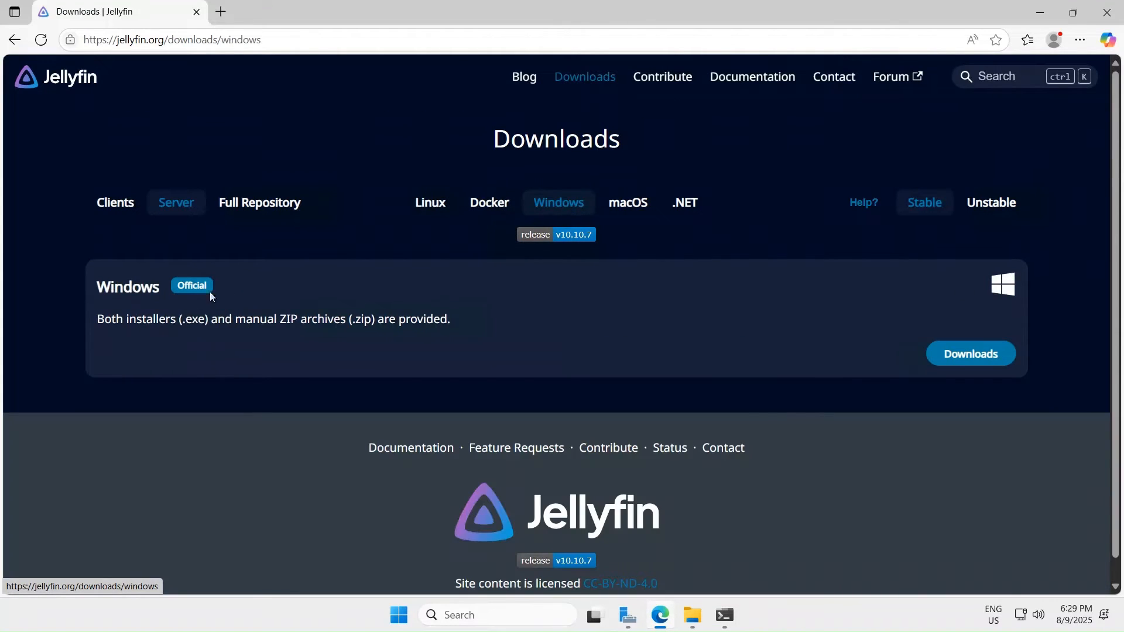
left_click(987, 366)
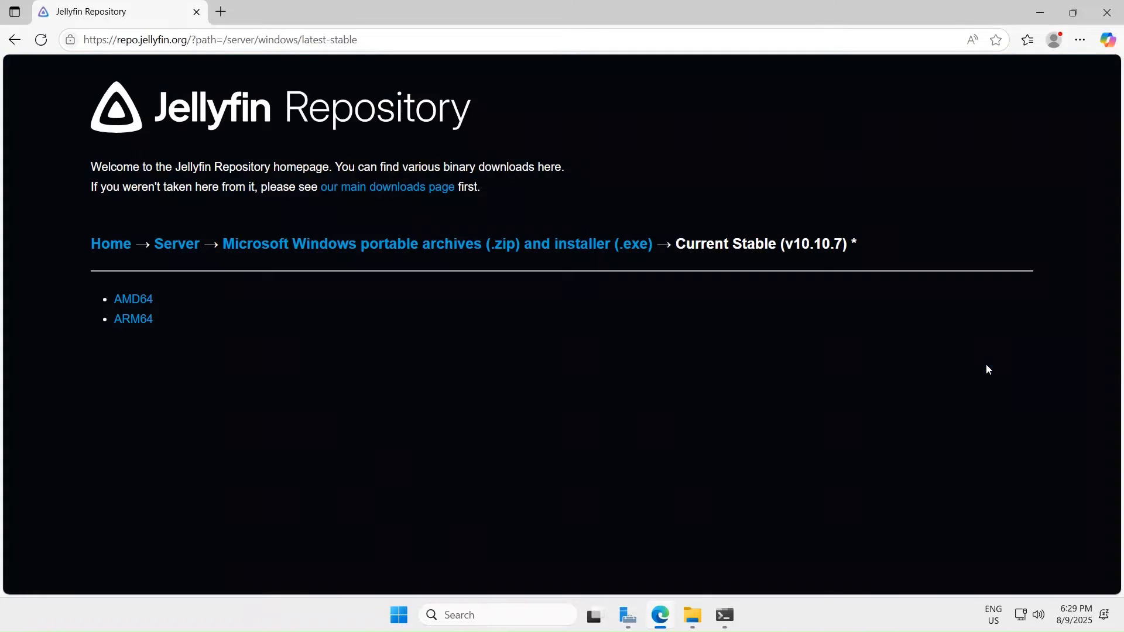
- Download jellyfin_10.10.7_windows-x64.exe from the AMD64 builds and launch the installer
left_click(134, 300)
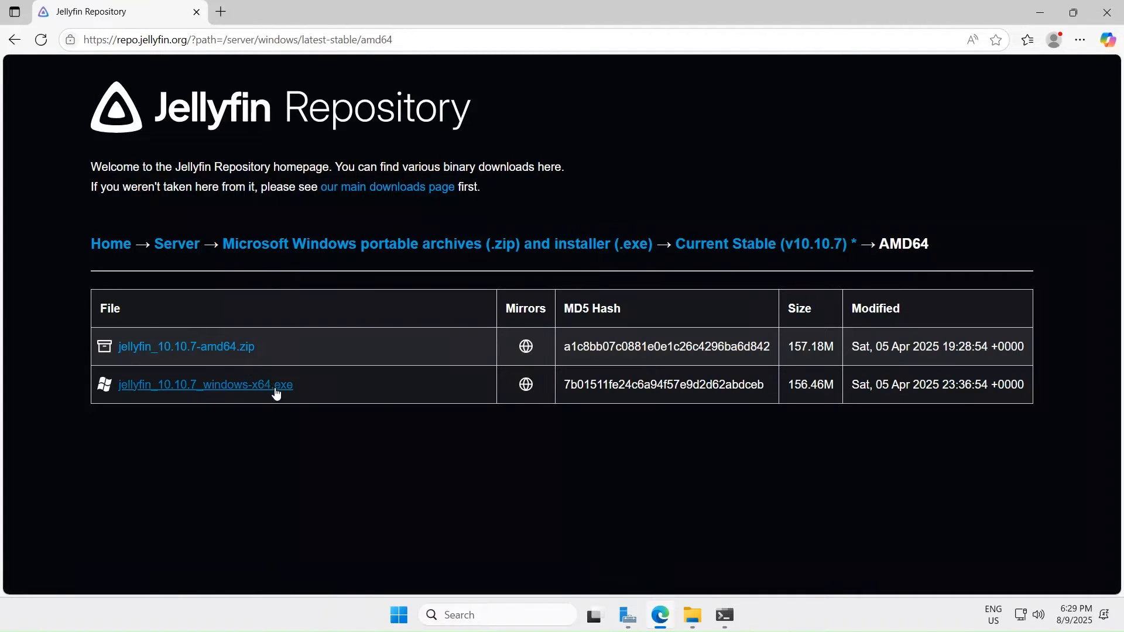
left_click(240, 396)
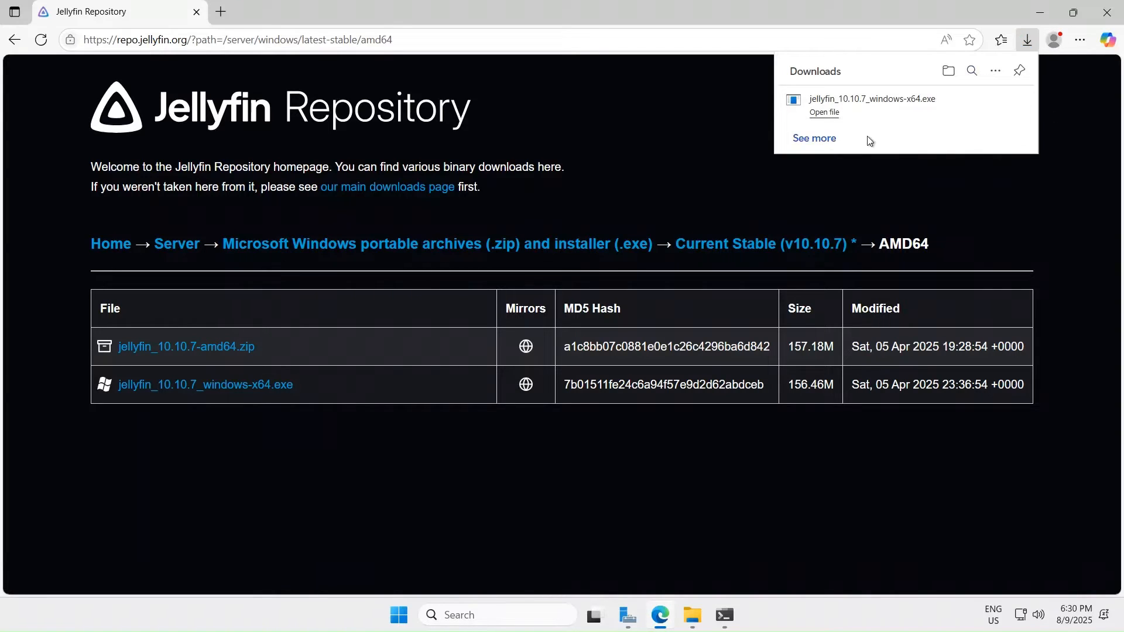
left_click(921, 112)
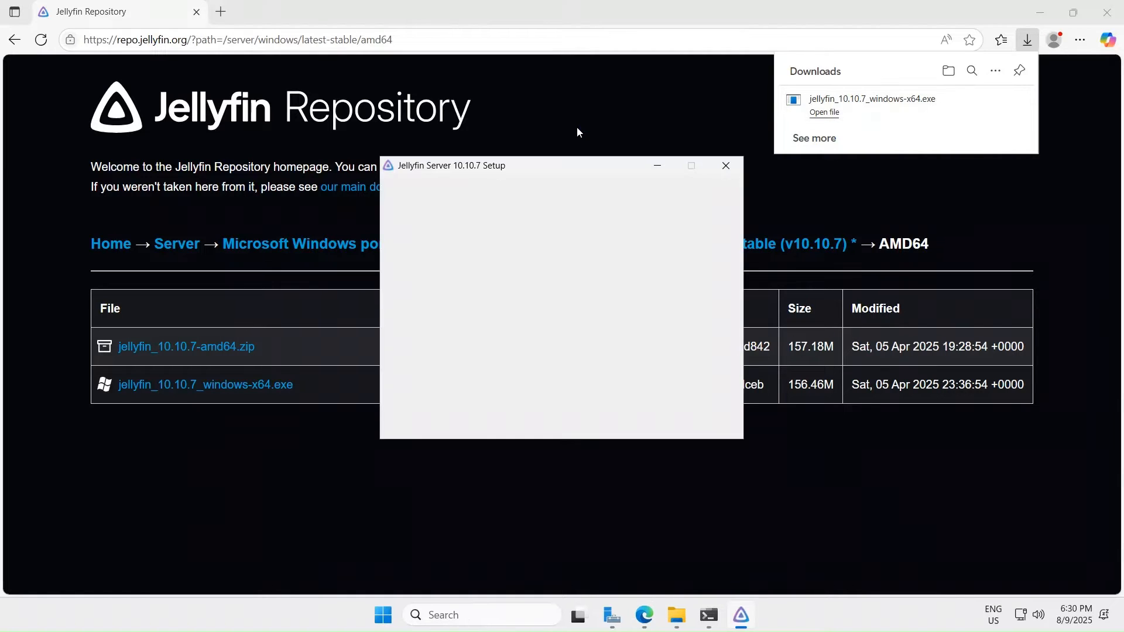
- Close the browser, hide File Explorer and Server Manager, and accept the Jellyfin GPL license
left_click(1107, 11)
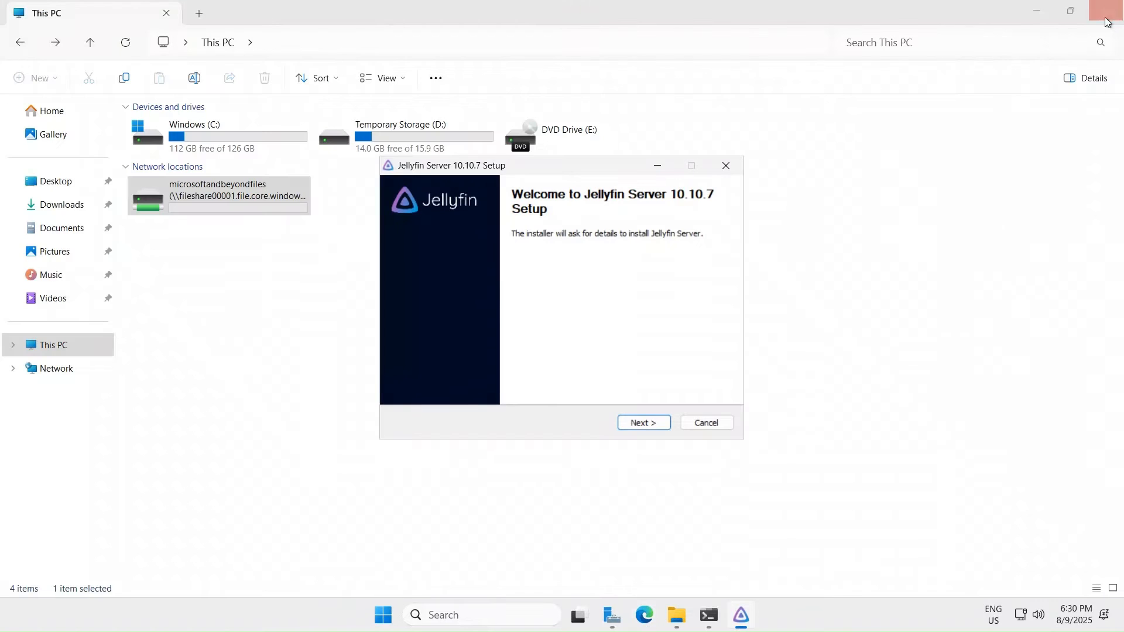
left_click(647, 423)
left_click(1036, 10)
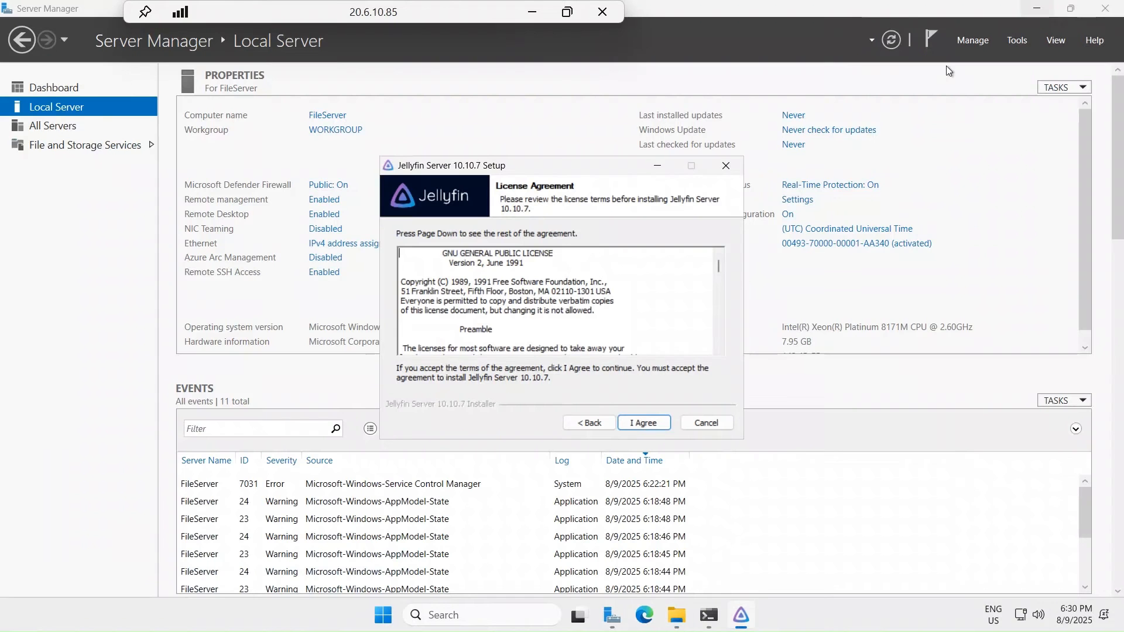
left_click(1035, 8)
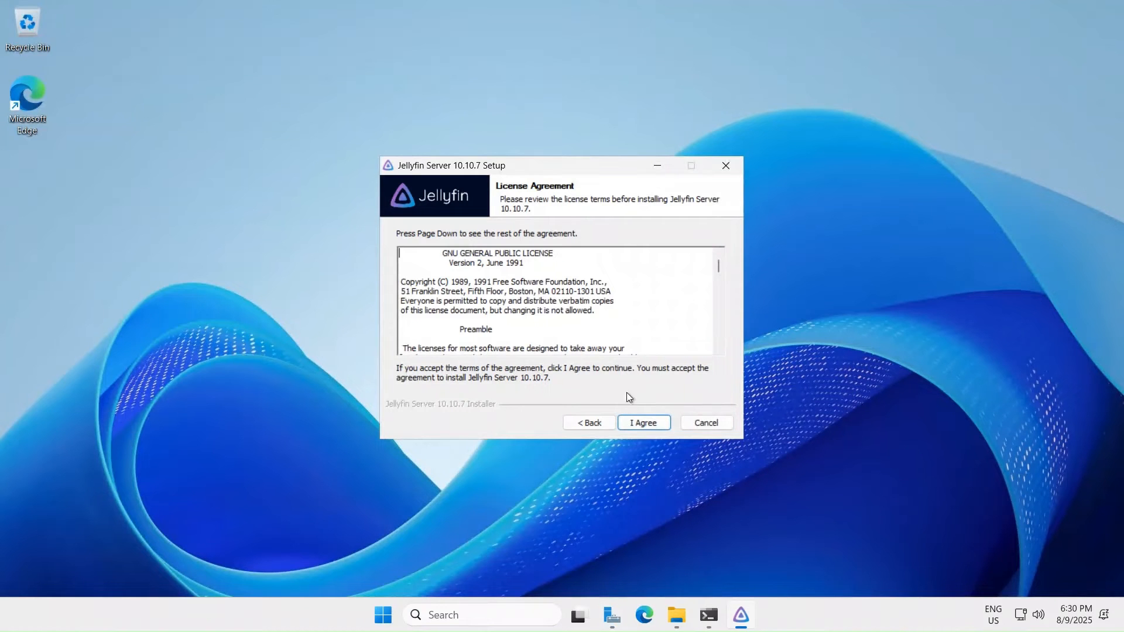
left_click(643, 422)
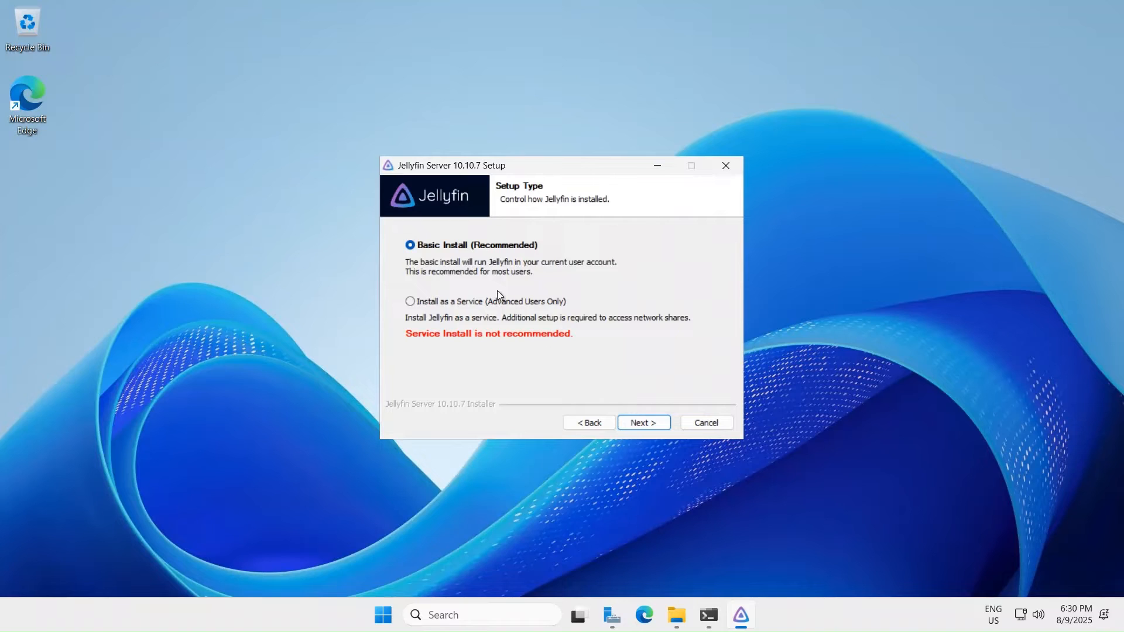
- Choose Basic Install, keep the default install and C:\ProgramData\Jellyfin\Server data folders, and install
left_click(508, 301)
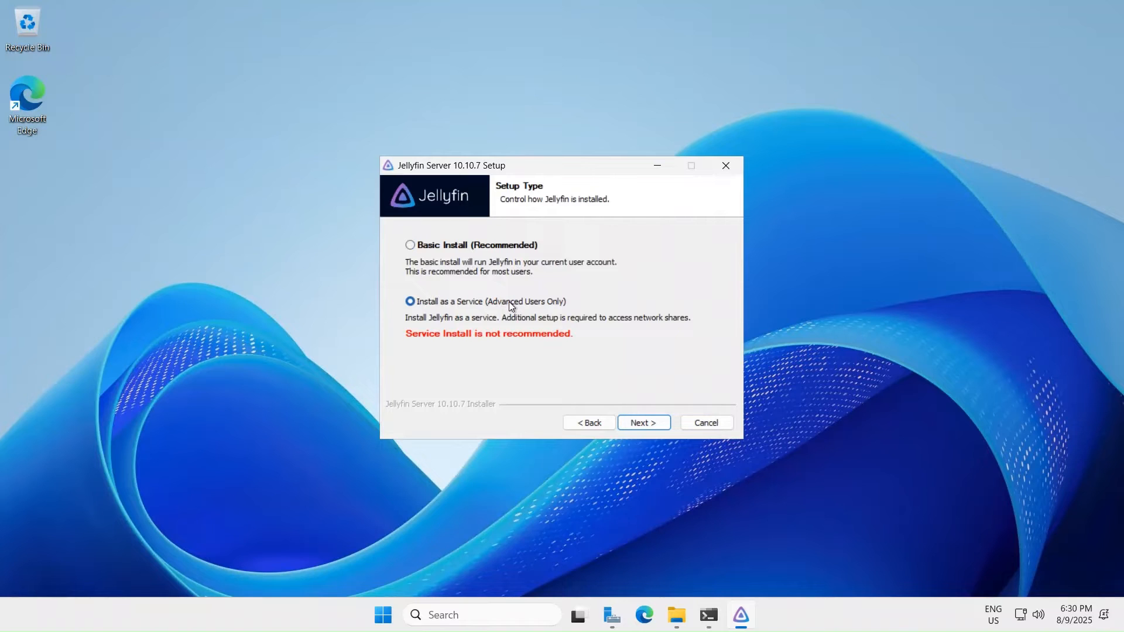
left_click(445, 247)
left_click(647, 425)
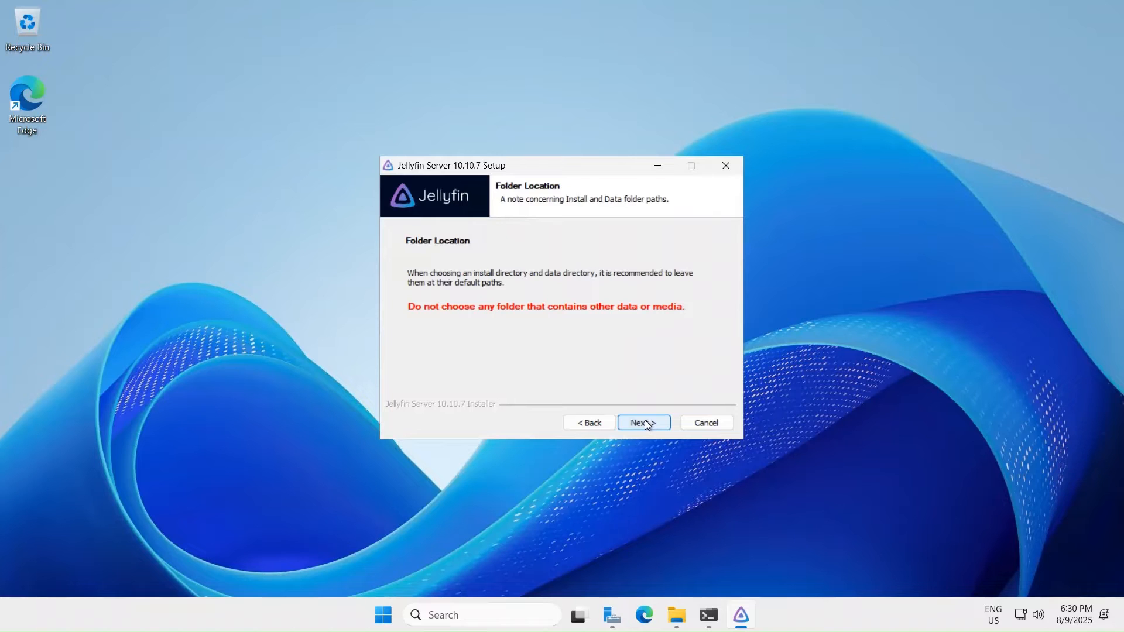
left_click(646, 423)
left_click(645, 421)
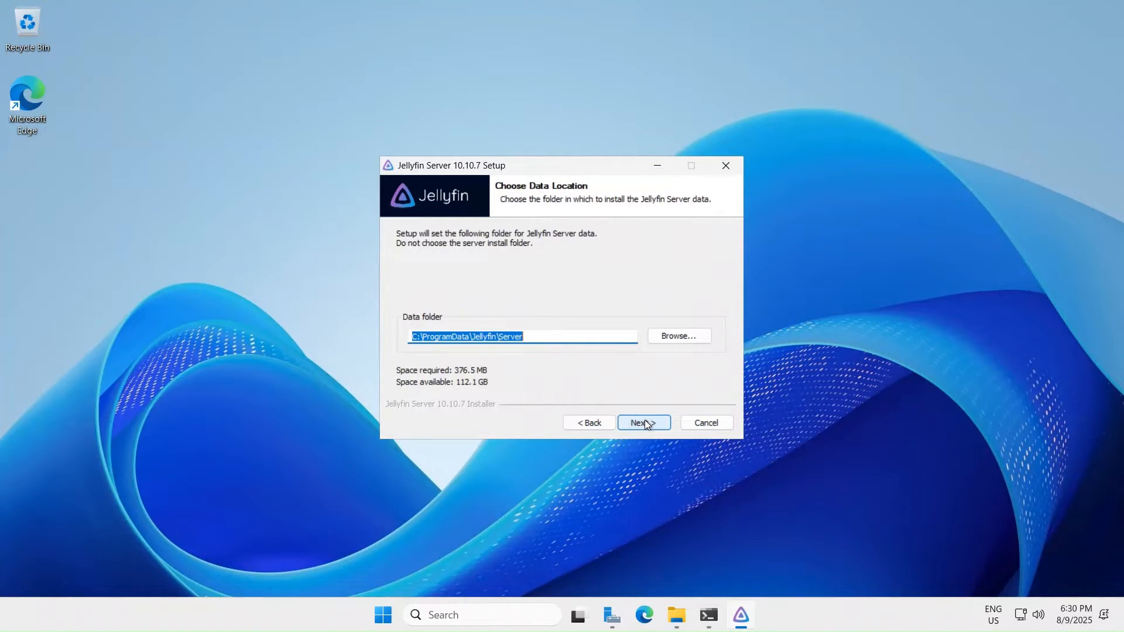
left_click(646, 423)
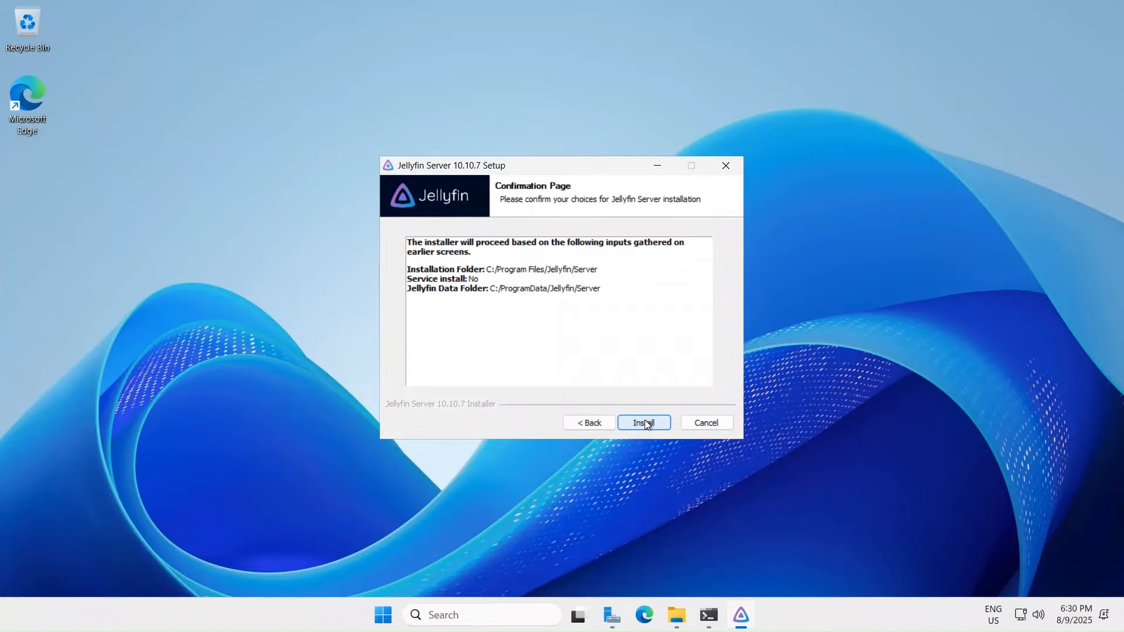
left_click(646, 421)
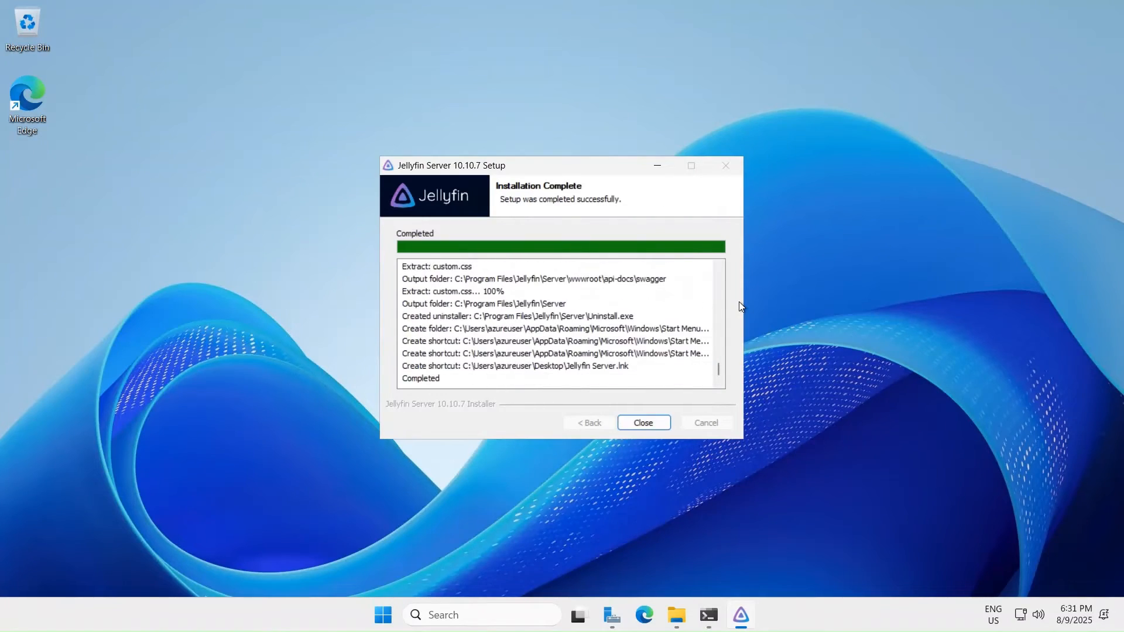
- Close the finished Jellyfin installer and keep the PowerShell window hidden
left_click(642, 423)
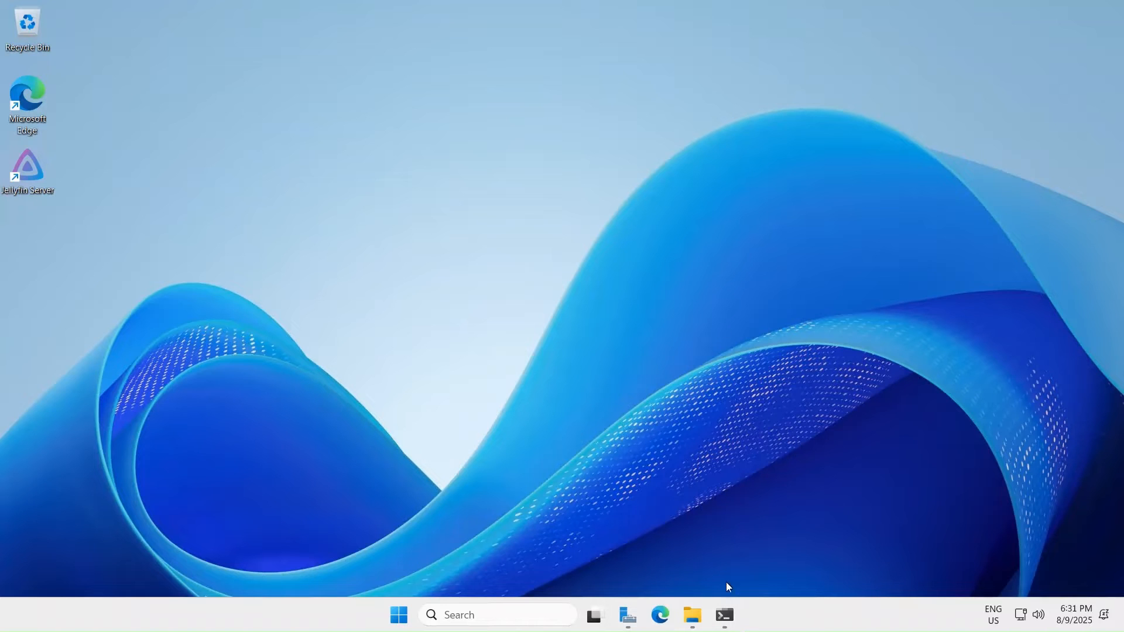
left_click(726, 616)
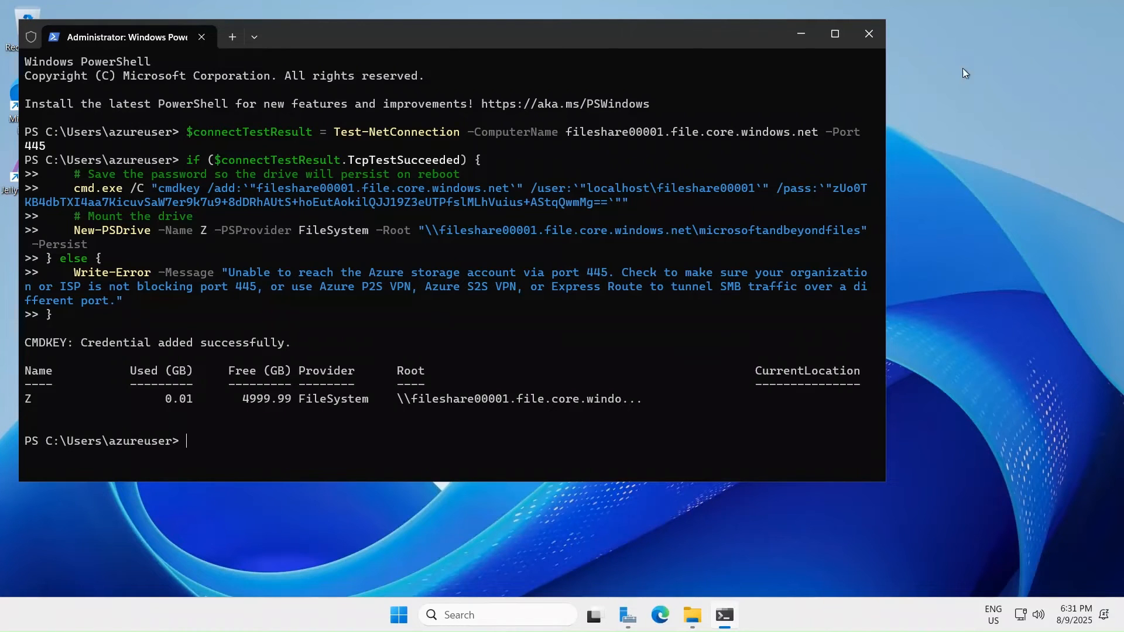
left_click(799, 33)
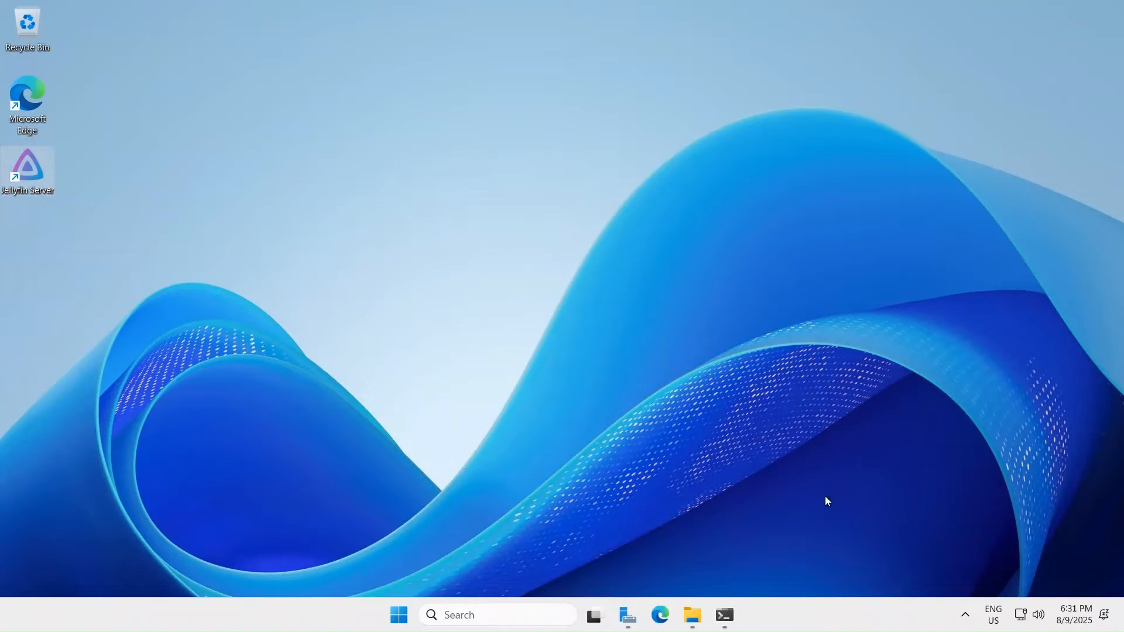
- Check the Jellyfin tray icon's options and launch Microsoft Edge
left_click(965, 618)
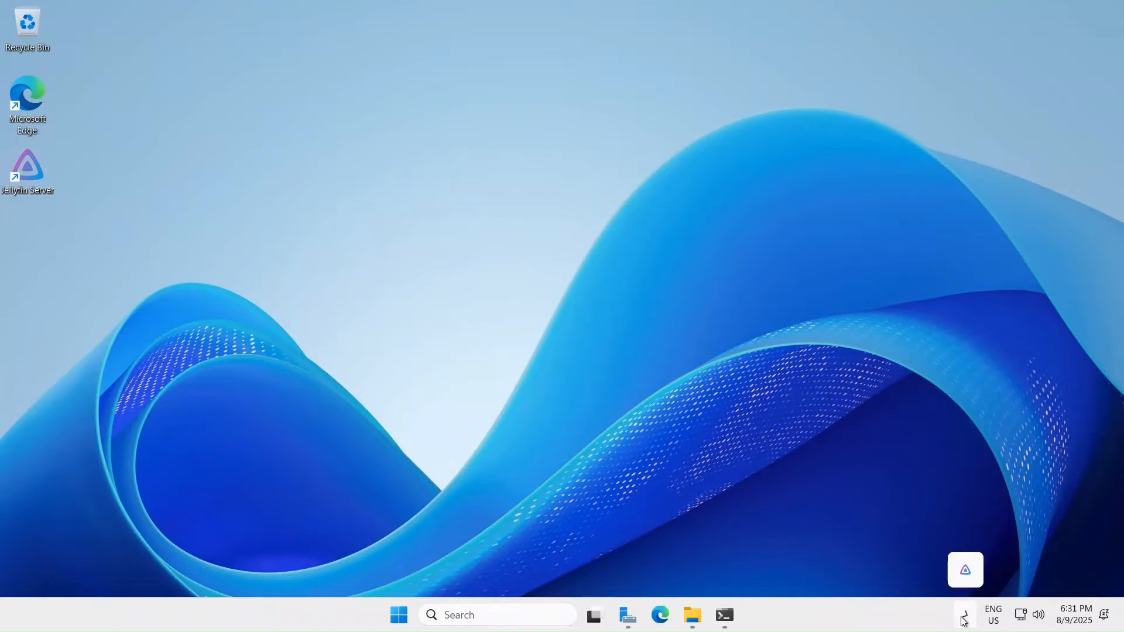
right_click(966, 577)
left_click(774, 520)
left_click(661, 616)
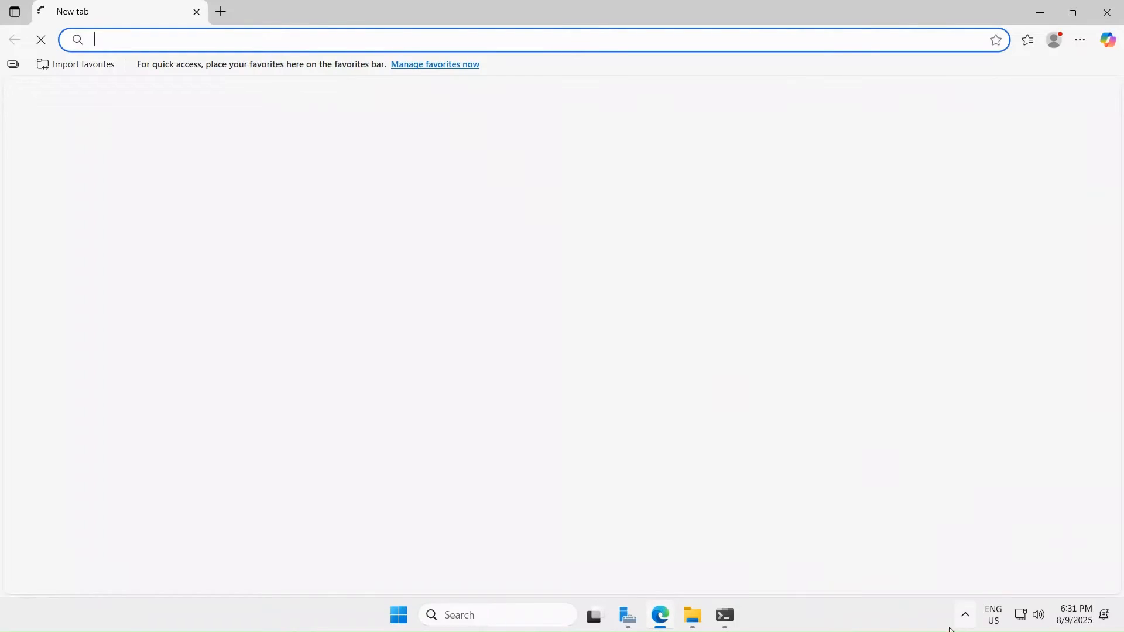
left_click(394, 619)
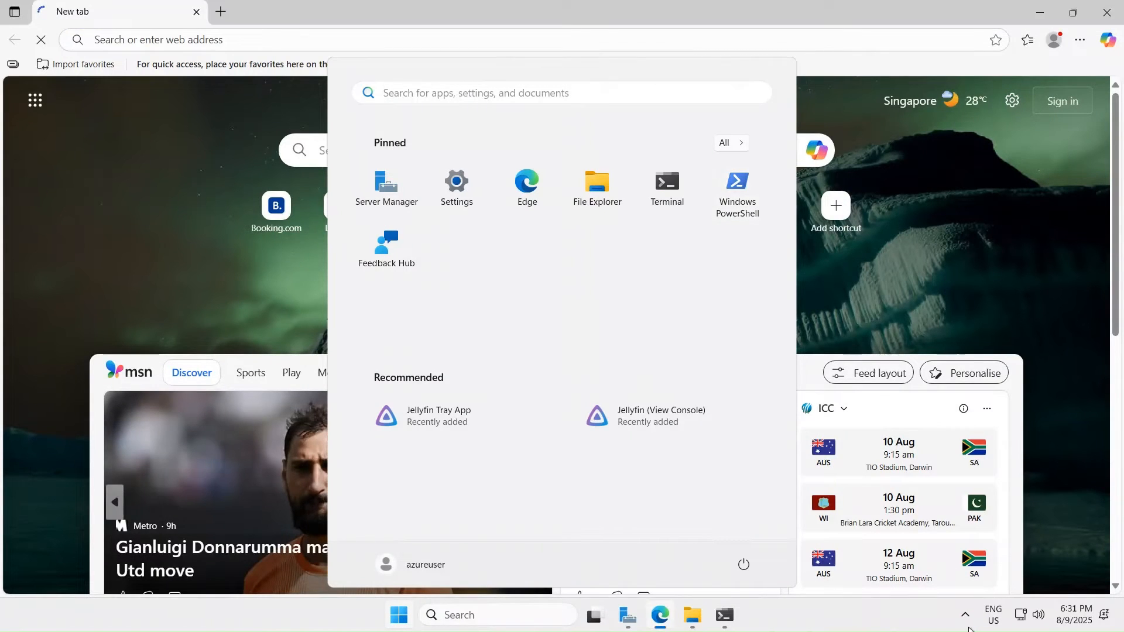
- Open Jellyfin's web interface from the tray icon and reload localhost:8096 in Edge
left_click(967, 622)
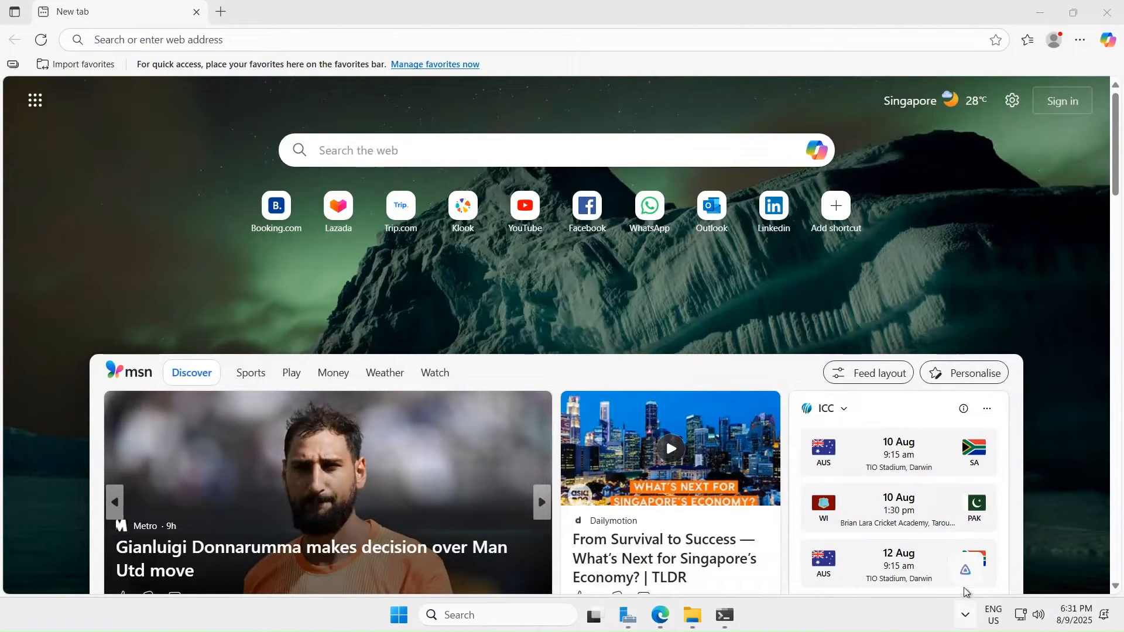
right_click(966, 571)
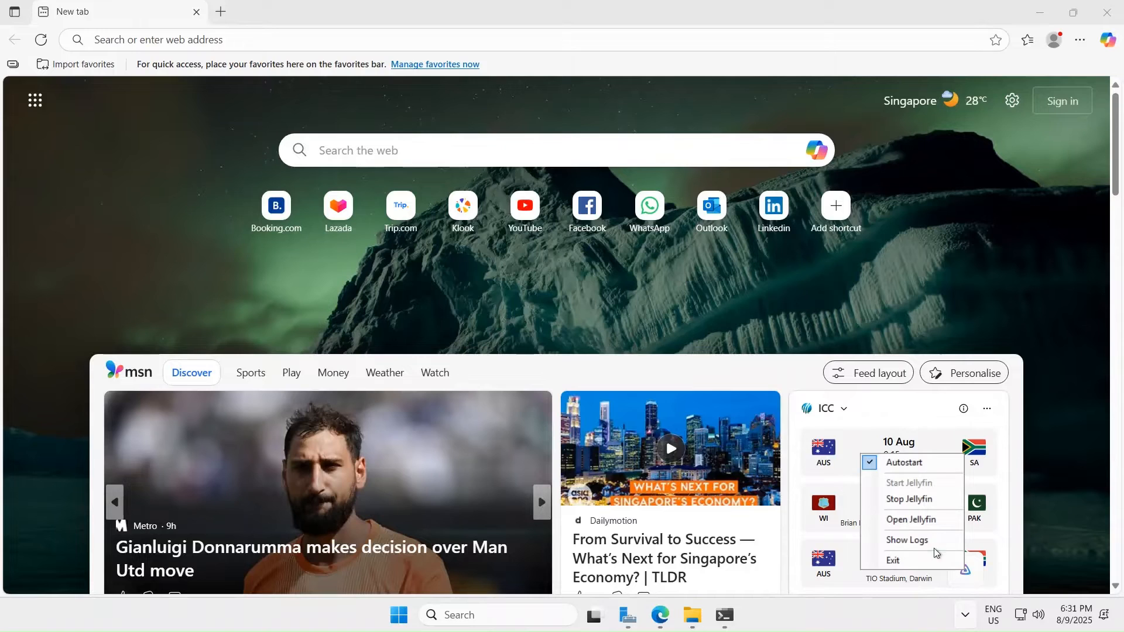
left_click(911, 520)
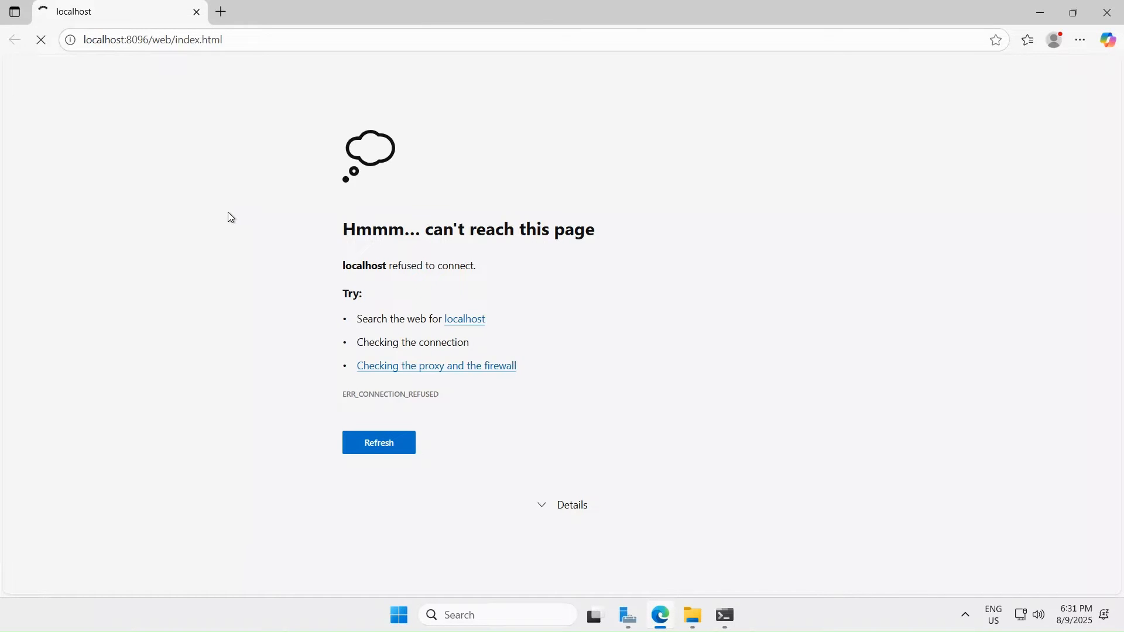
left_click(350, 47)
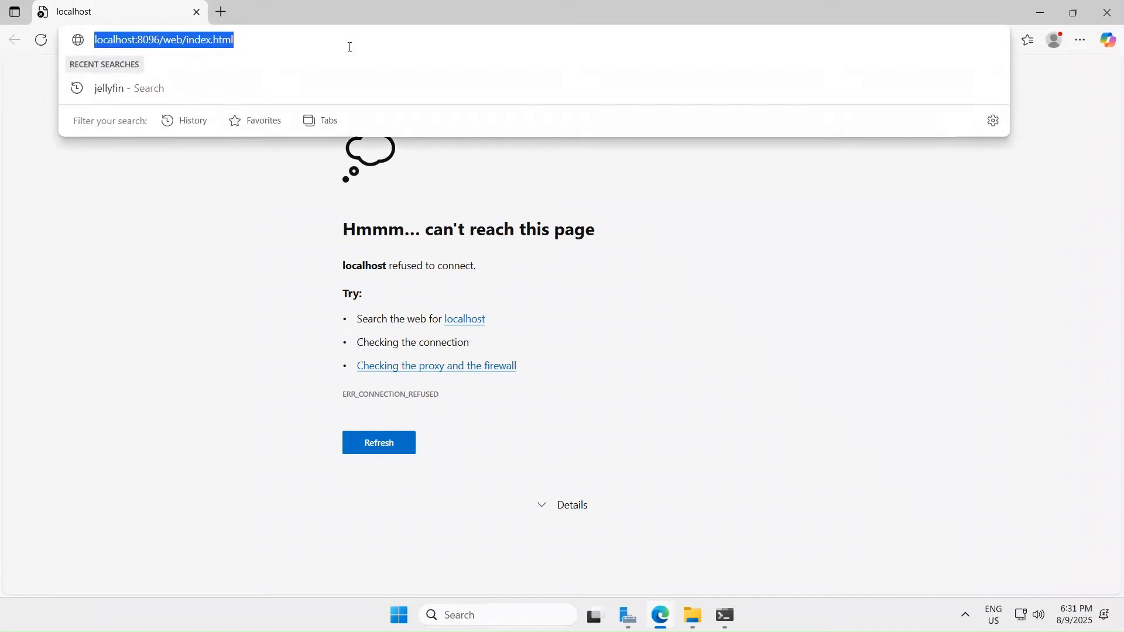
left_click(350, 46)
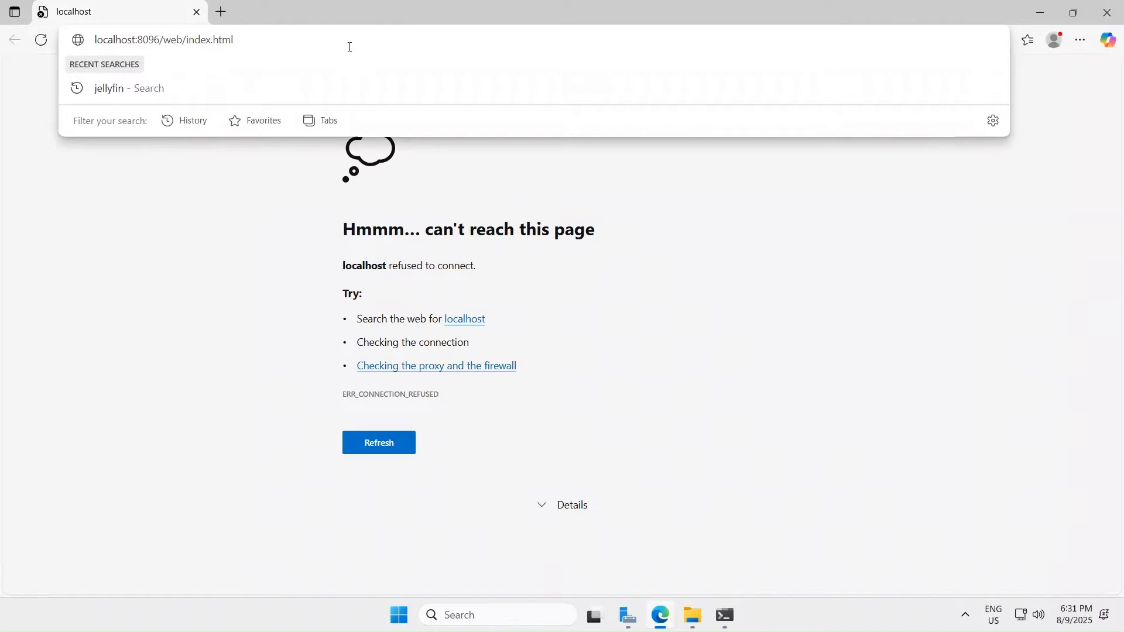
key("Return")
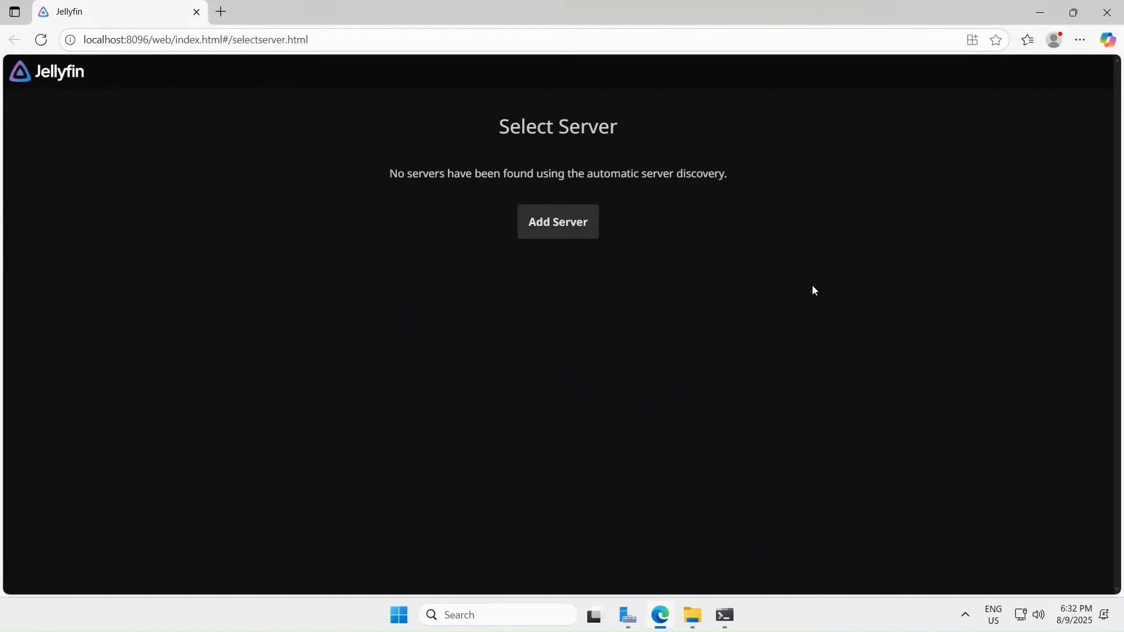
- Begin adding a Jellyfin server by host, then return to the Select Server page
left_click(561, 231)
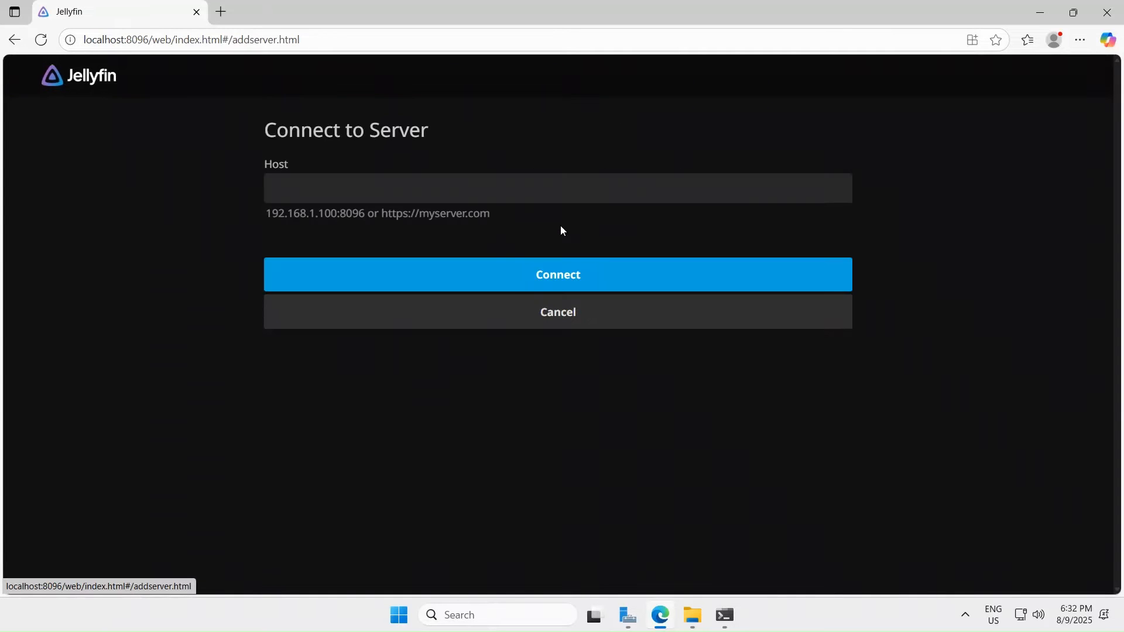
left_click(430, 187)
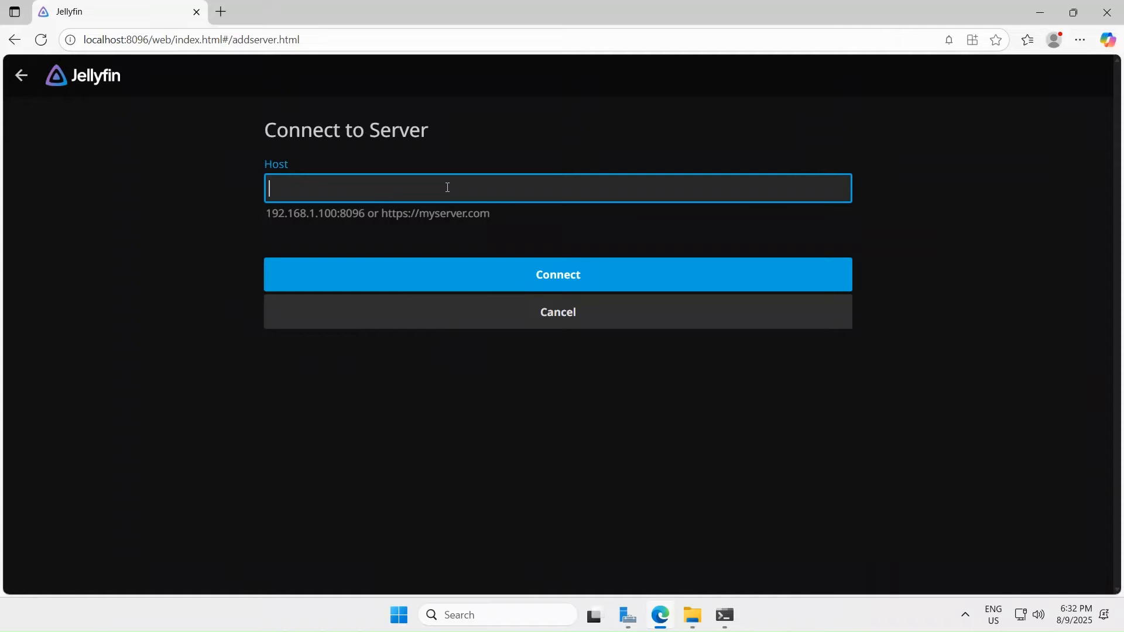
left_click(21, 76)
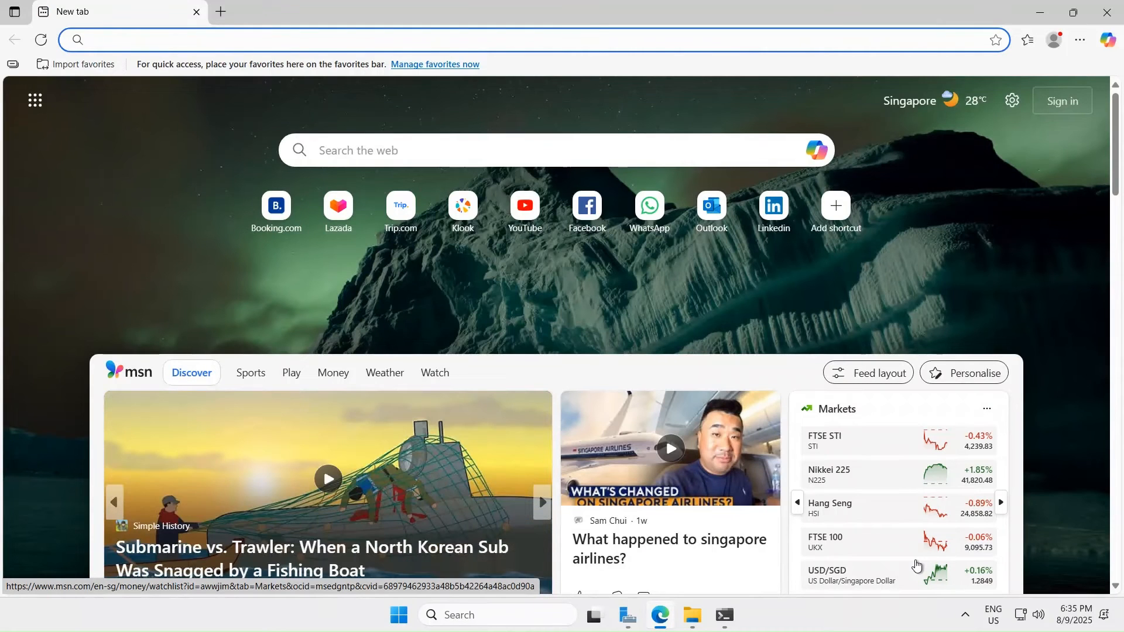
- Search 'fire' to open Windows Defender Firewall maximized and start a new inbound rule
left_click(1041, 13)
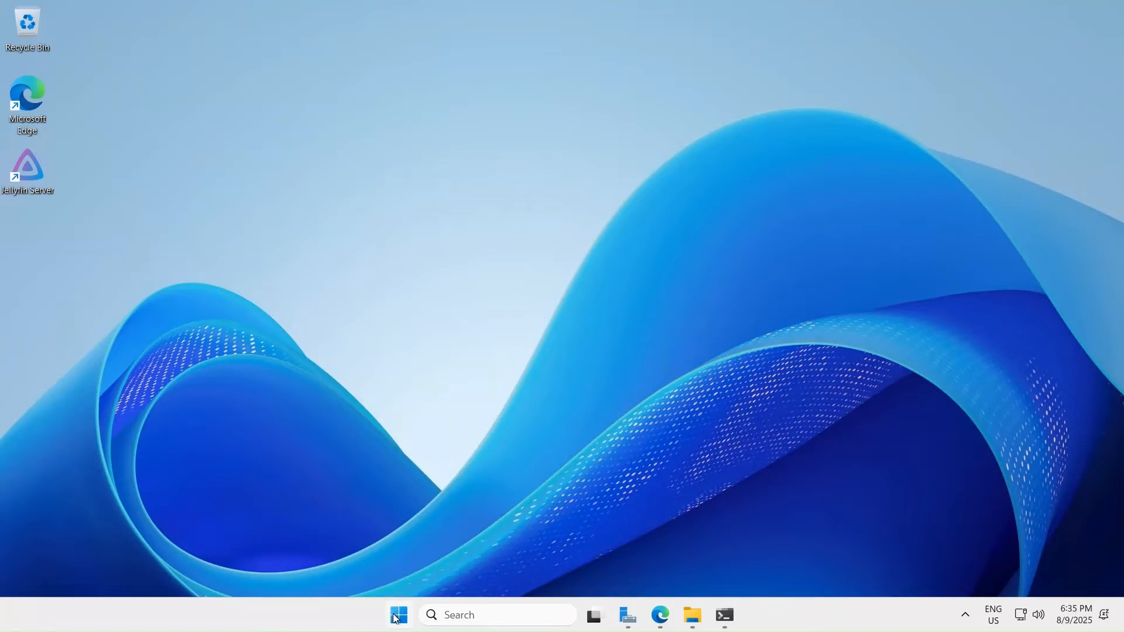
left_click(395, 613)
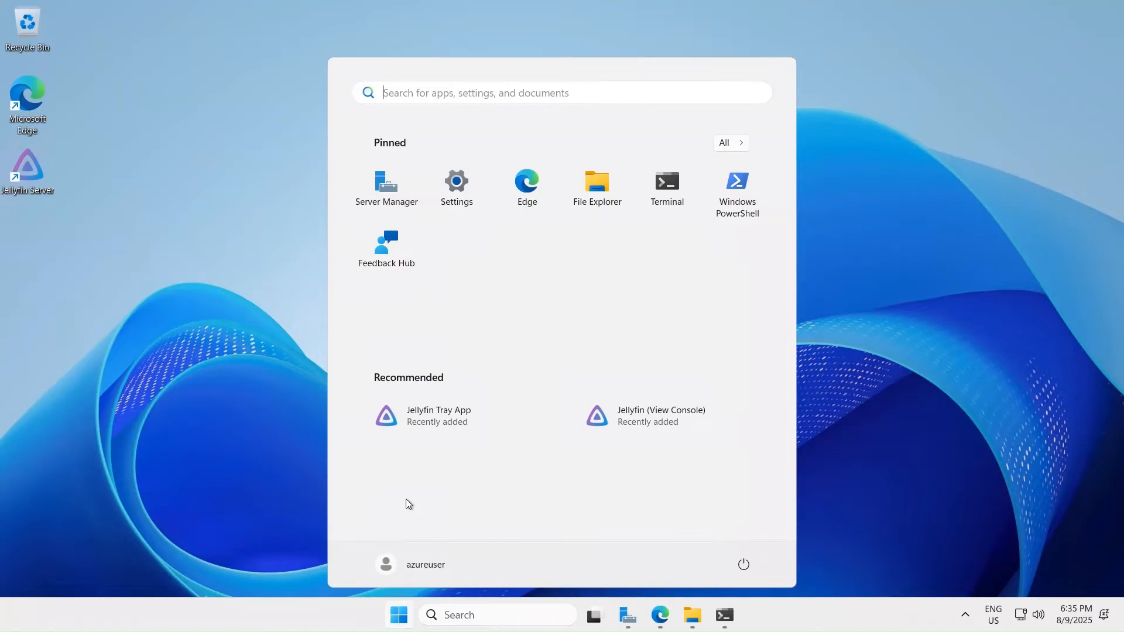
type("fire")
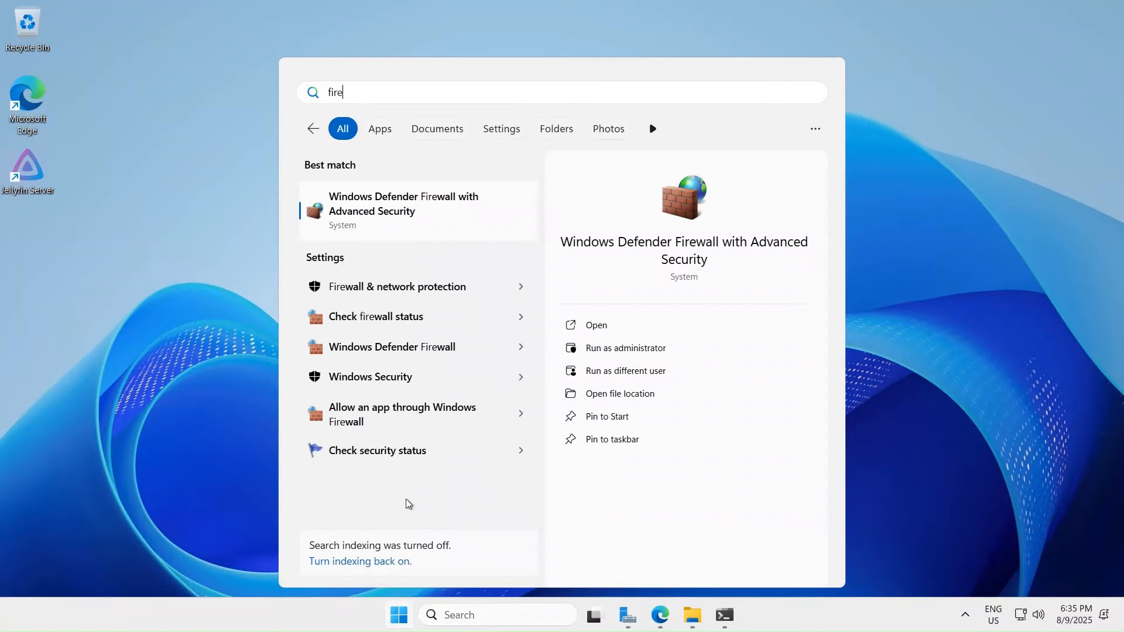
left_click(443, 218)
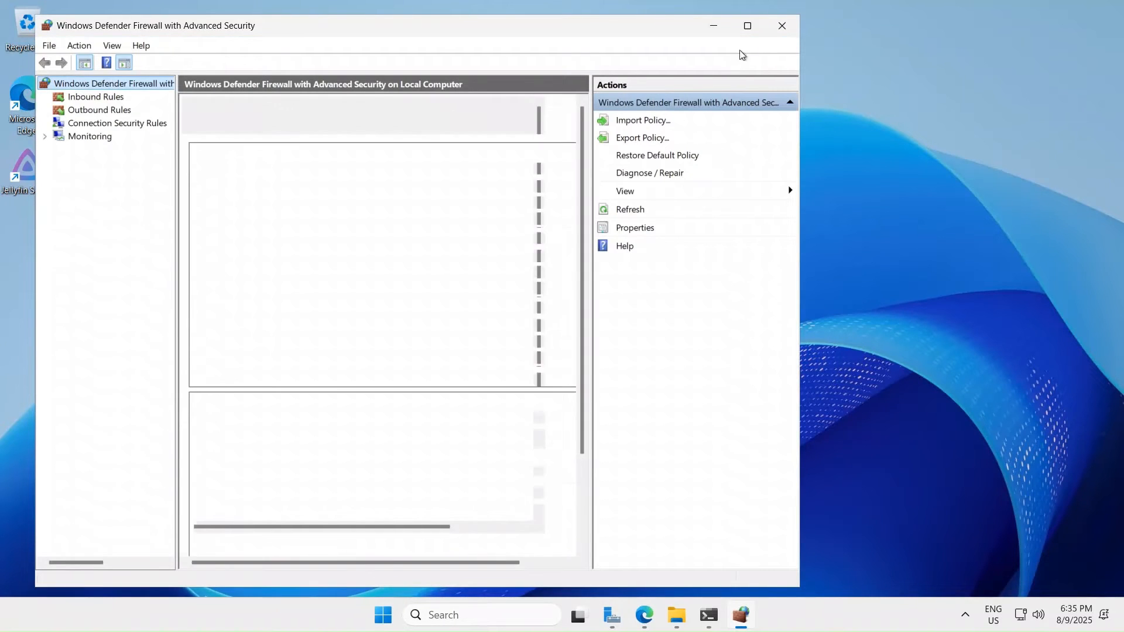
left_click(752, 34)
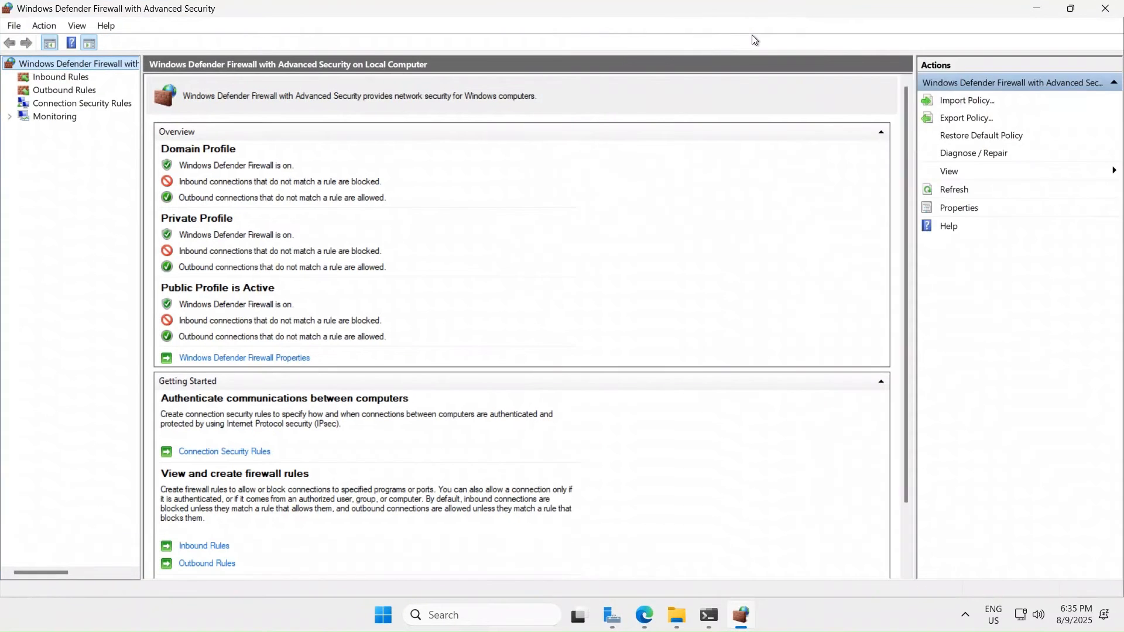
left_click(67, 82)
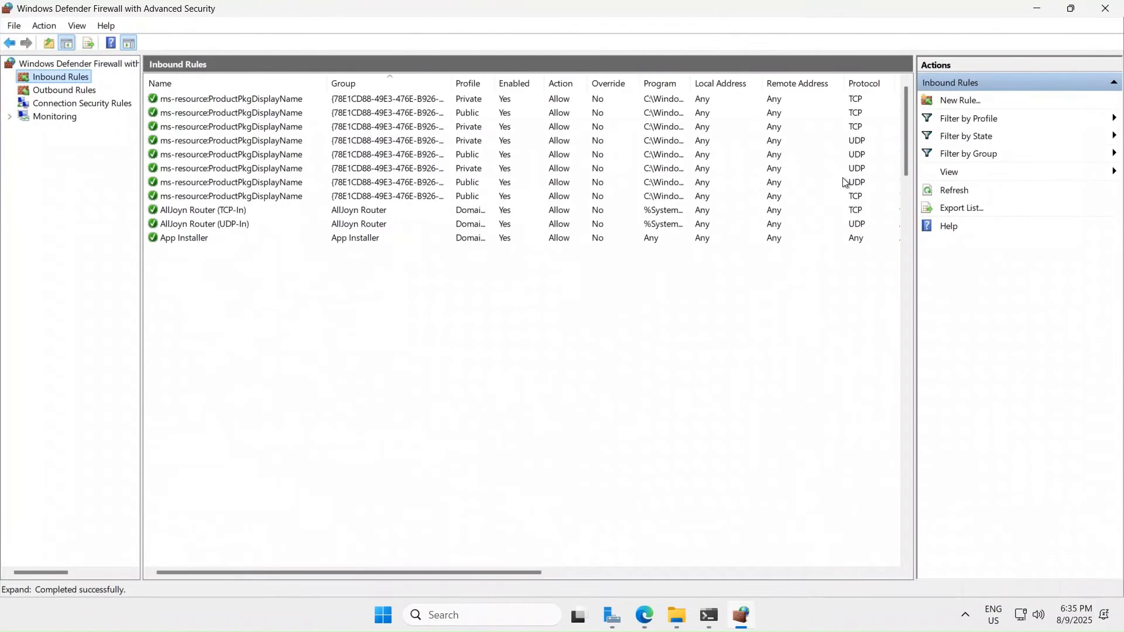
left_click(963, 103)
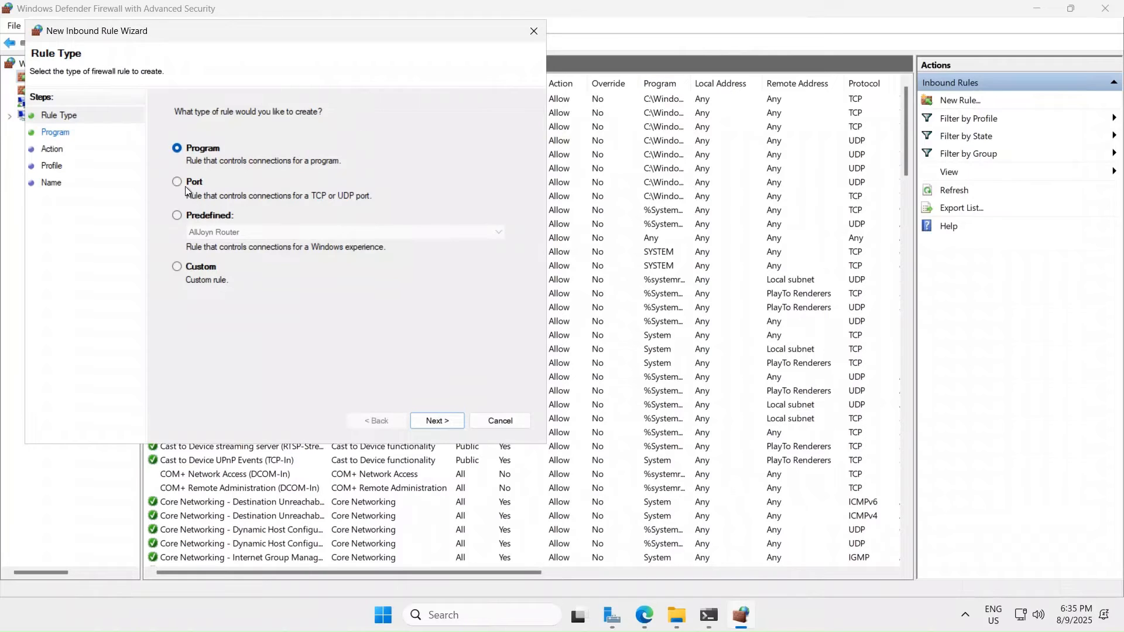
- Create inbound port rule 'allow jellyfin' allowing TCP connections on all profiles
left_click(184, 186)
left_click(437, 420)
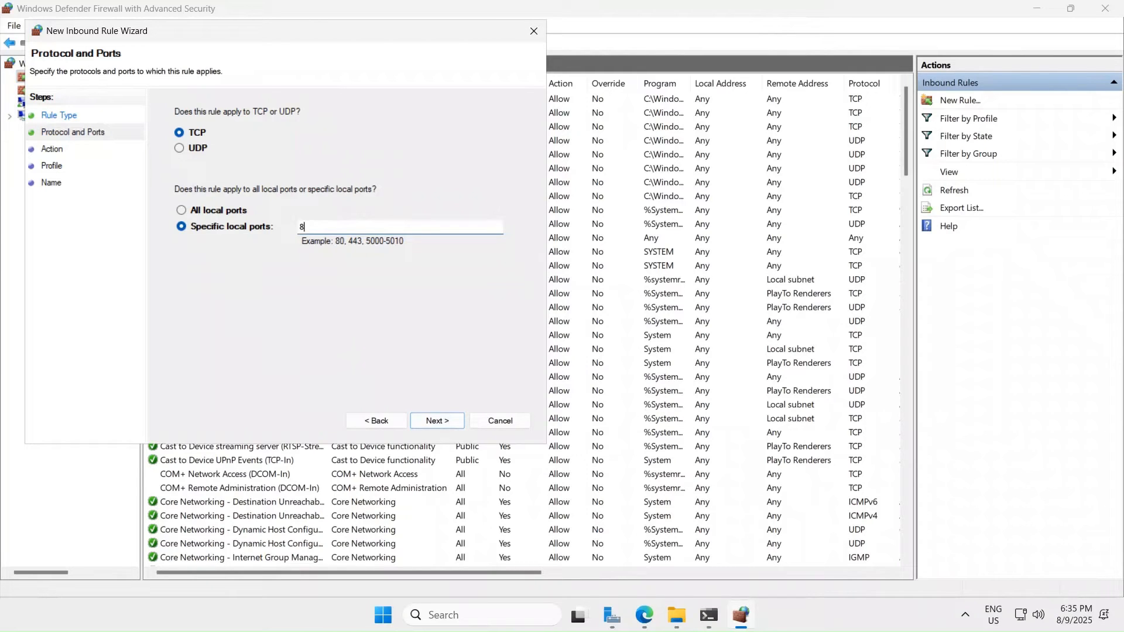
left_click(440, 422)
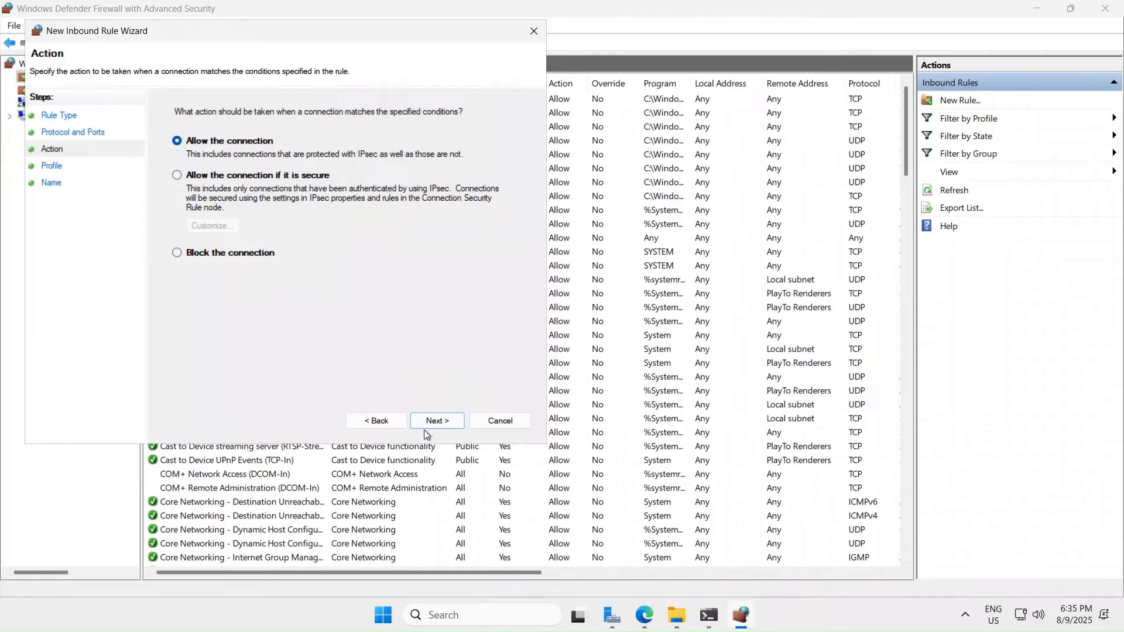
left_click(438, 421)
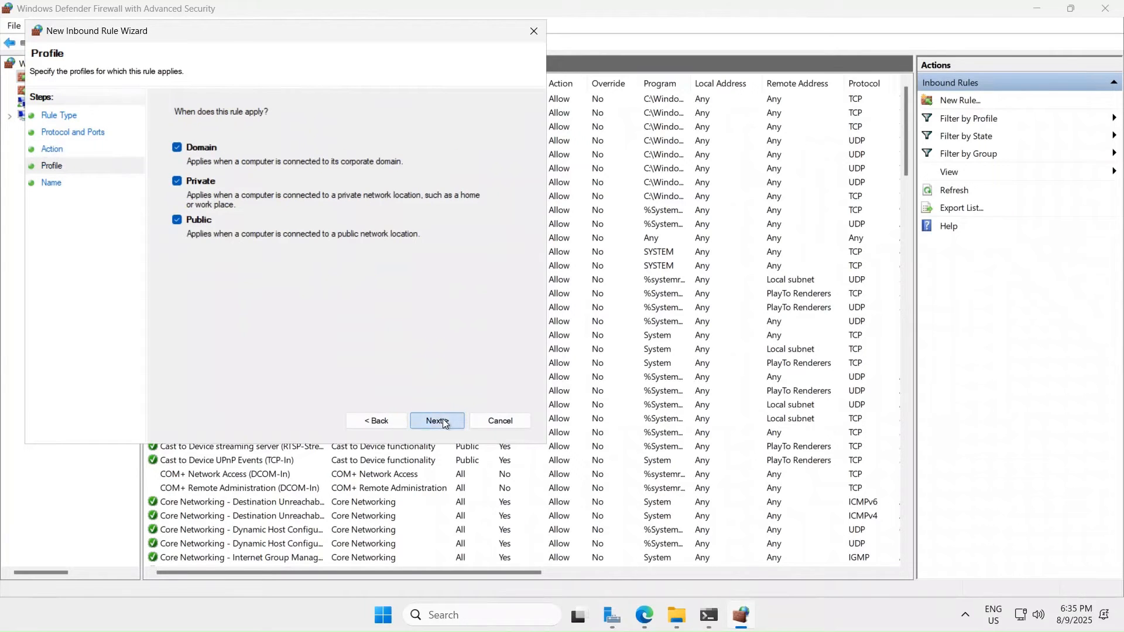
left_click(445, 422)
type("allo")
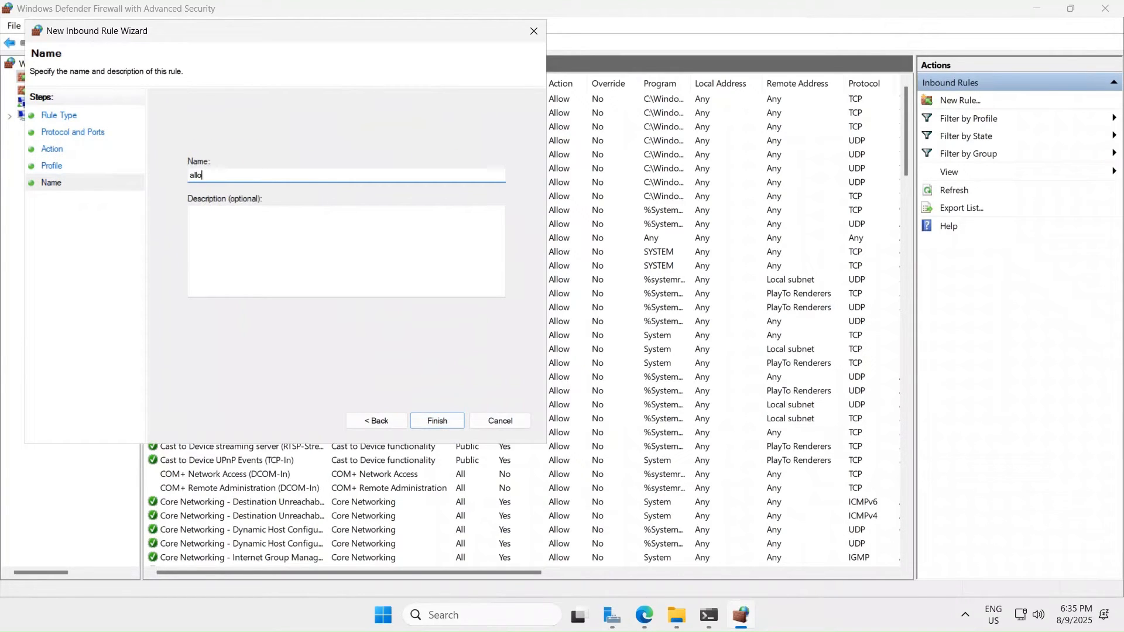
type("w jellyfin")
left_click(445, 424)
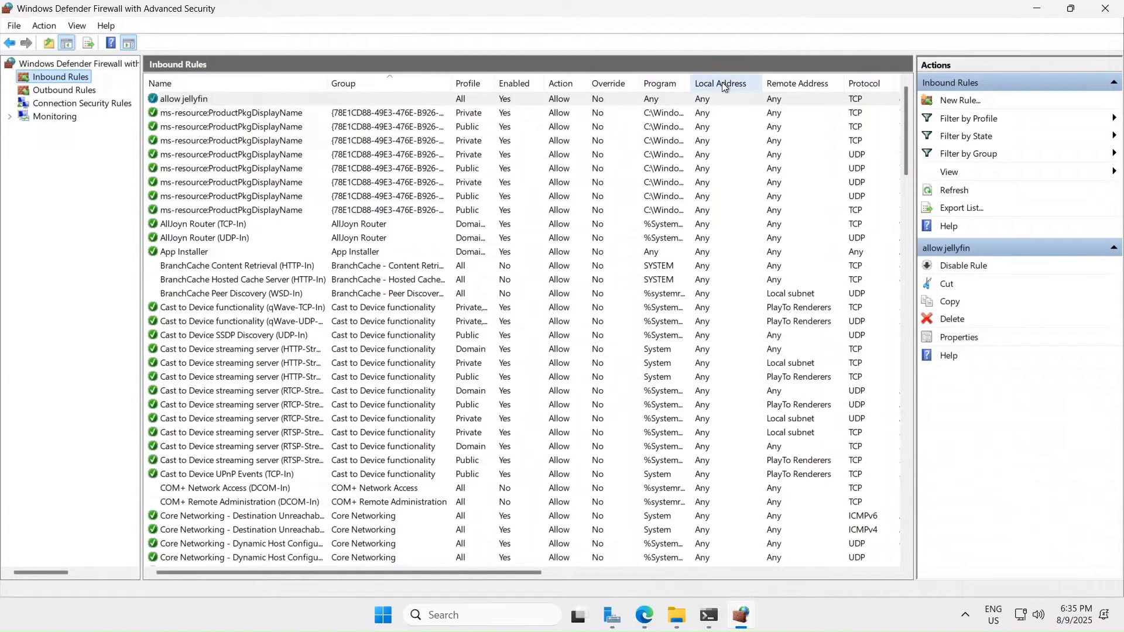
- Minimize the remote session, close the storage account tab, and view FileServer's inbound port rules
mouse_move(695, 2)
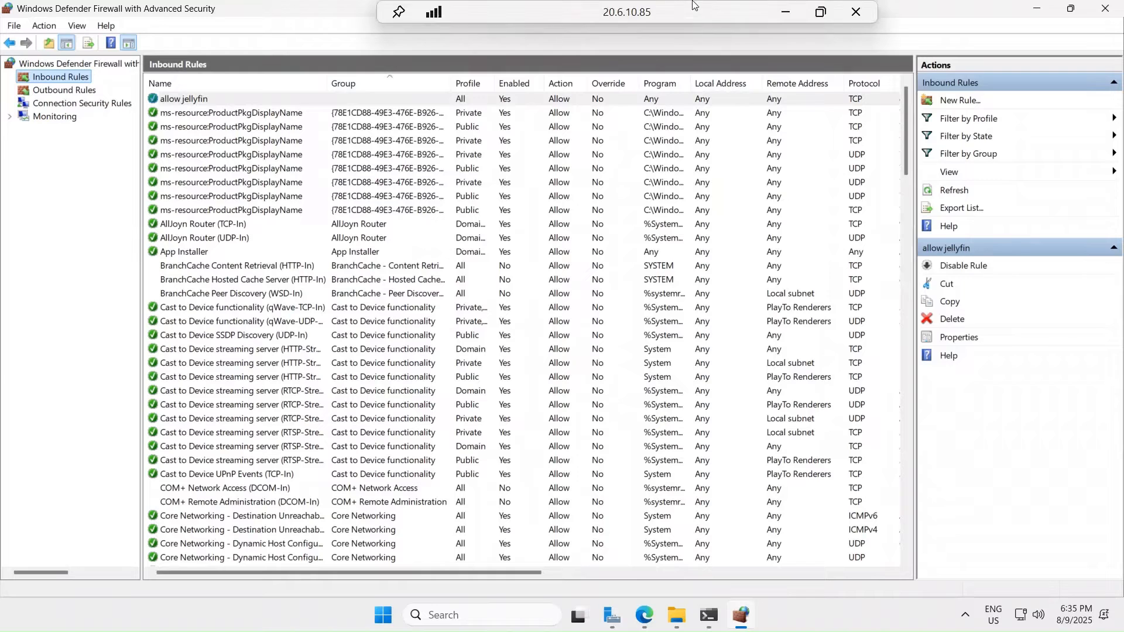
left_click(787, 11)
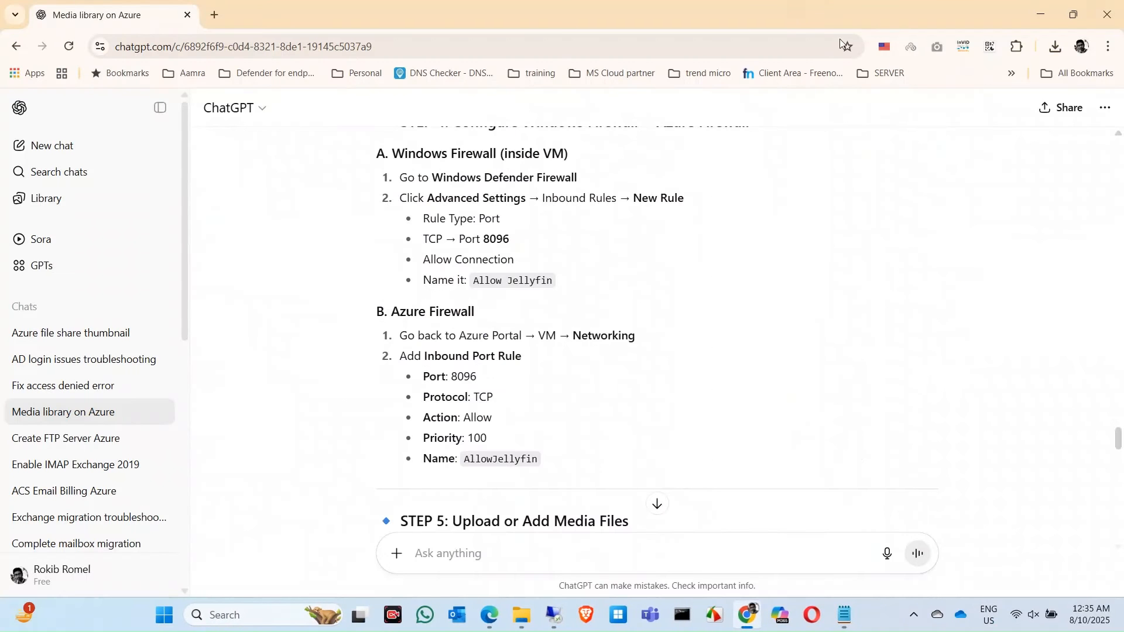
left_click(1052, 8)
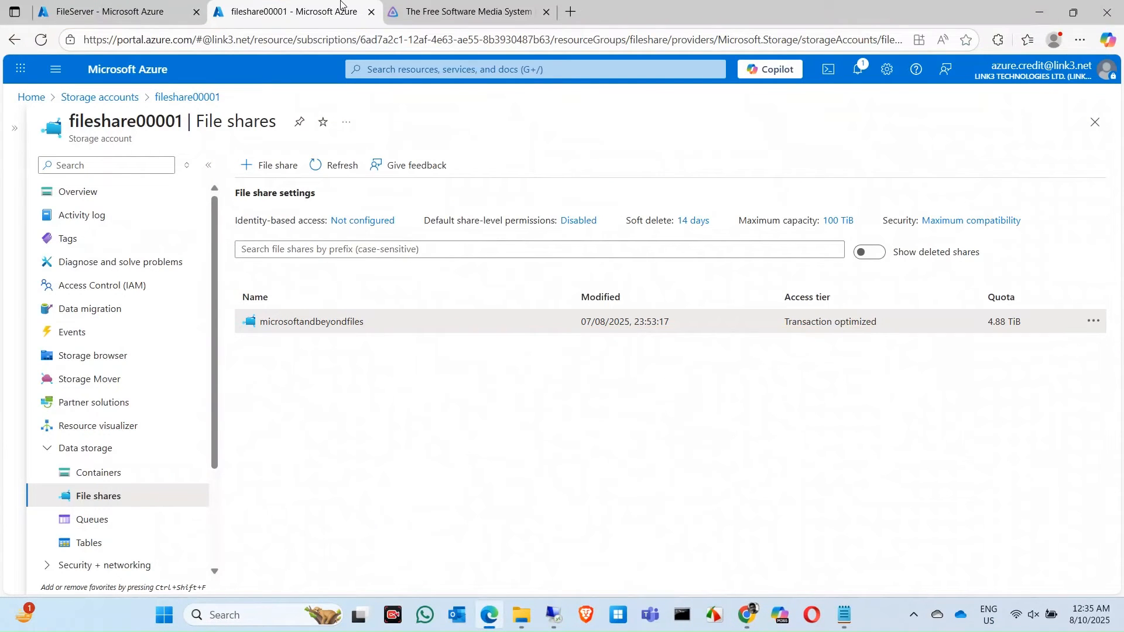
left_click(83, 5)
left_click(371, 11)
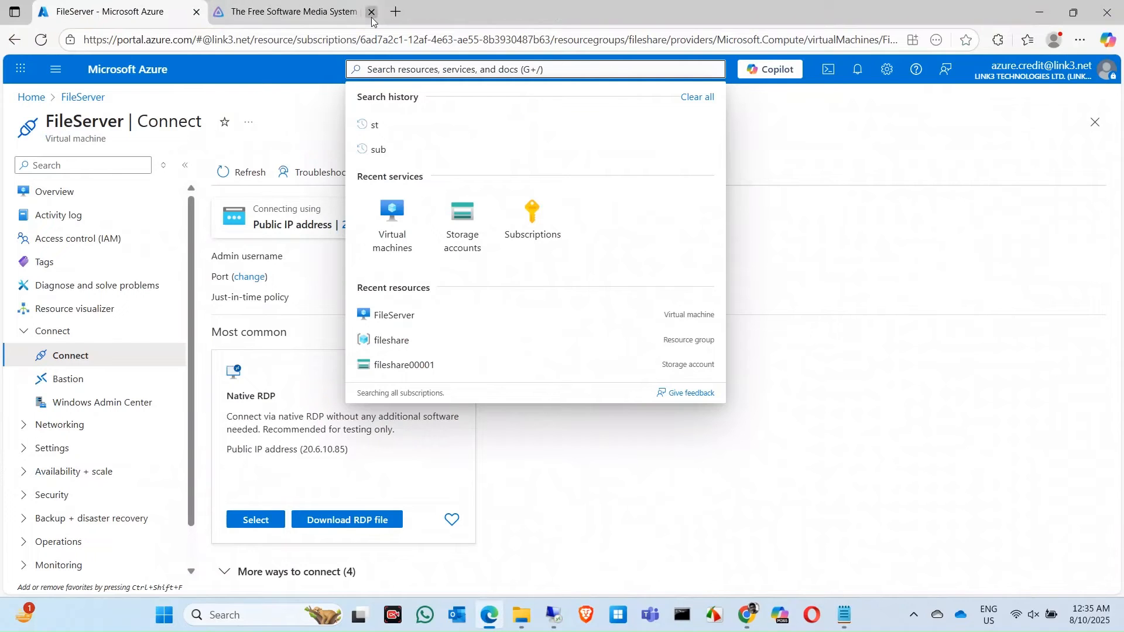
left_click(836, 147)
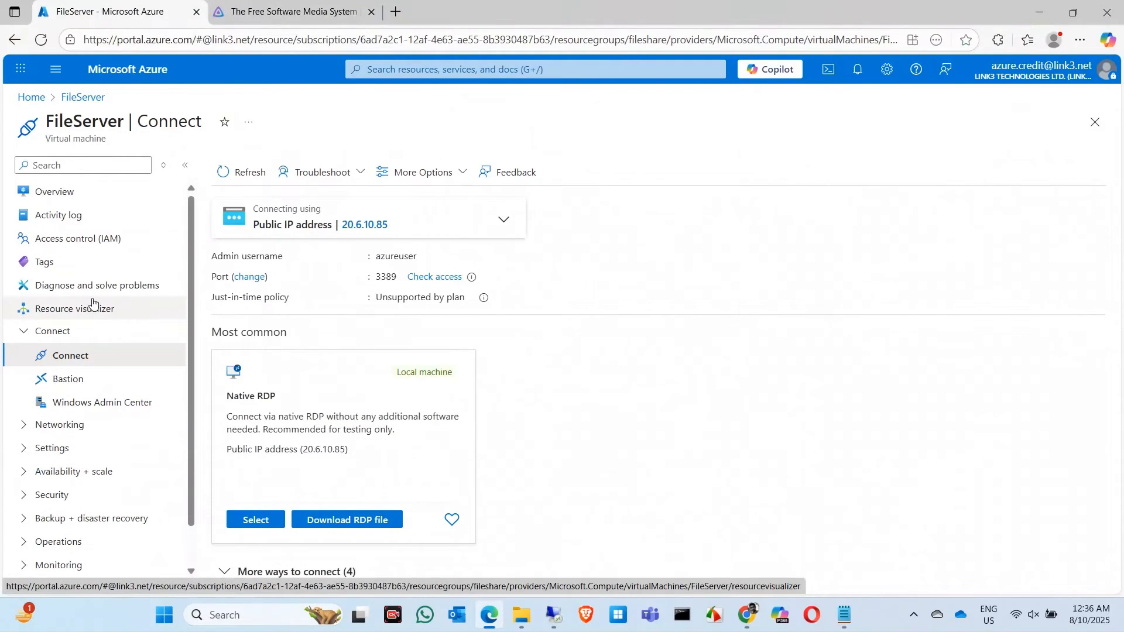
left_click(73, 426)
left_click(85, 385)
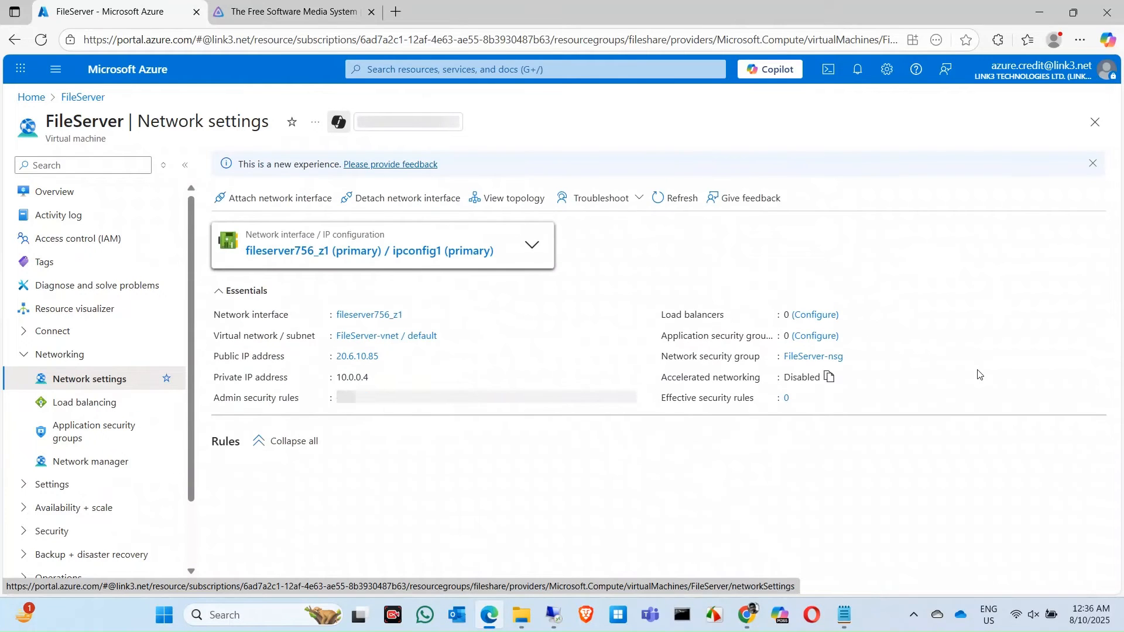
scroll(1030, 400, "down", 3)
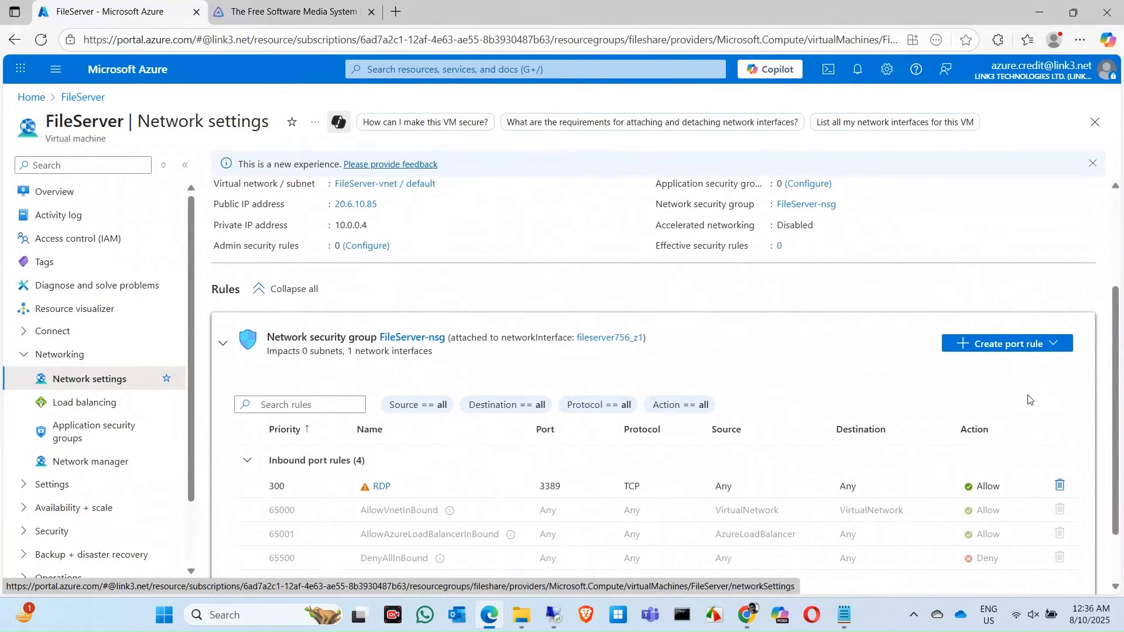
- Add an inbound rule on FileServer-nsg allowing TCP port 8096 at priority 310
left_click(1028, 336)
left_click(987, 355)
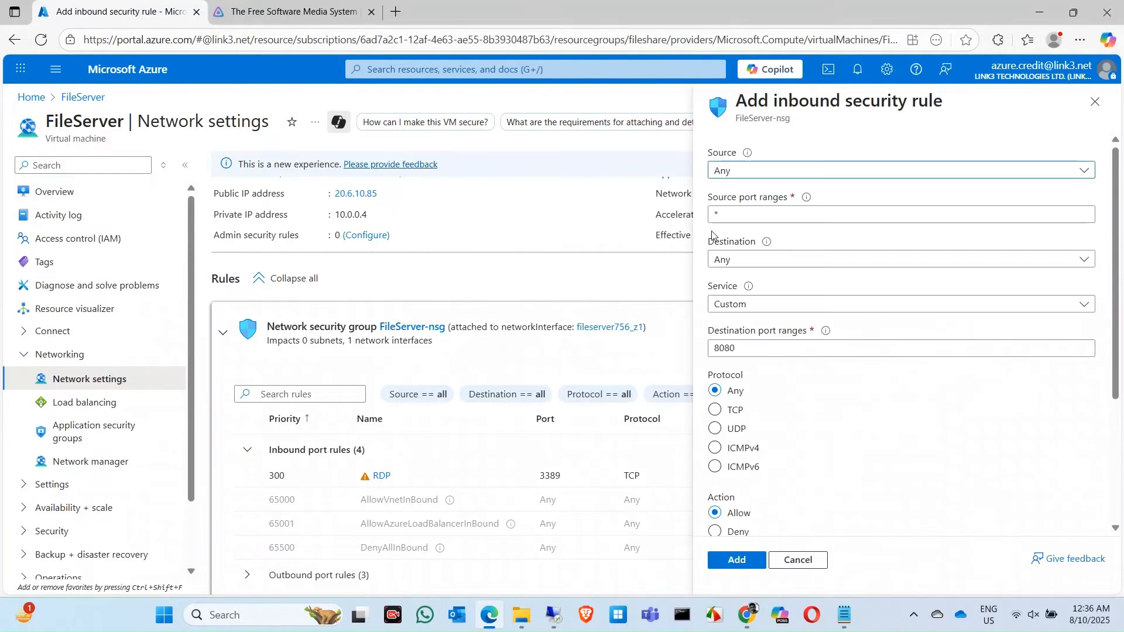
left_click(801, 350)
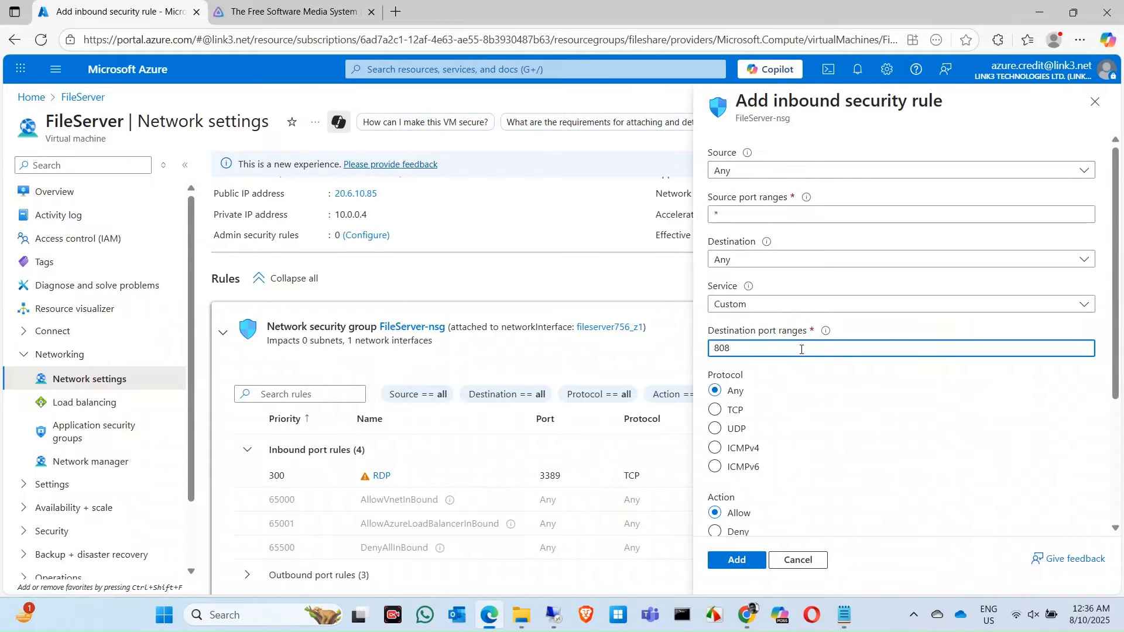
type("96")
left_click(736, 412)
scroll(878, 444, "down", 2)
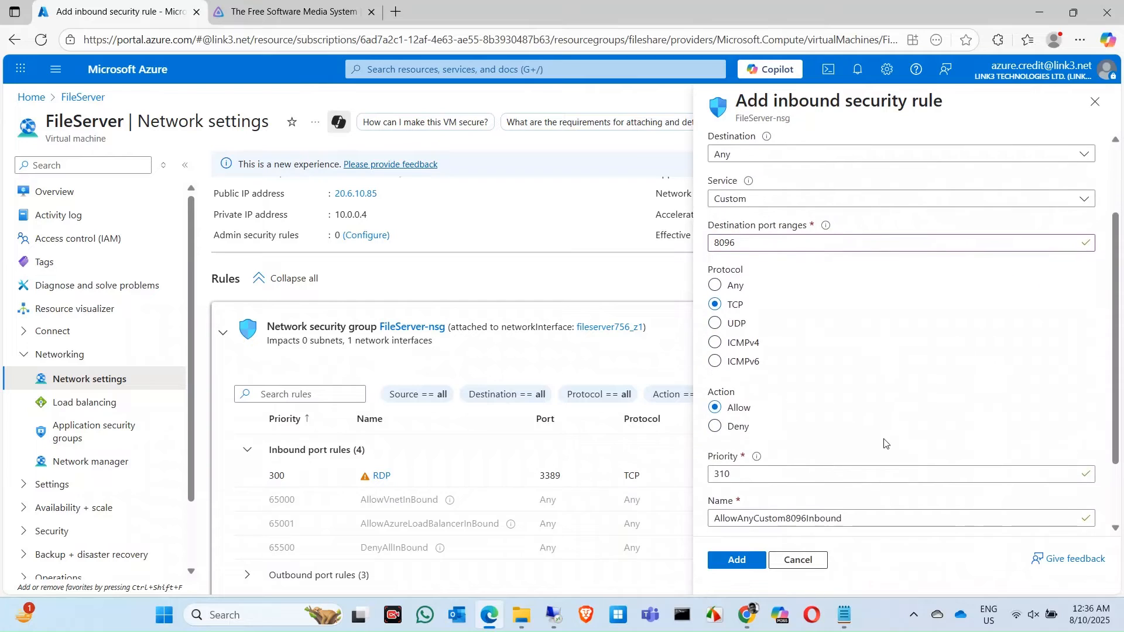
scroll(894, 379, "down", 2)
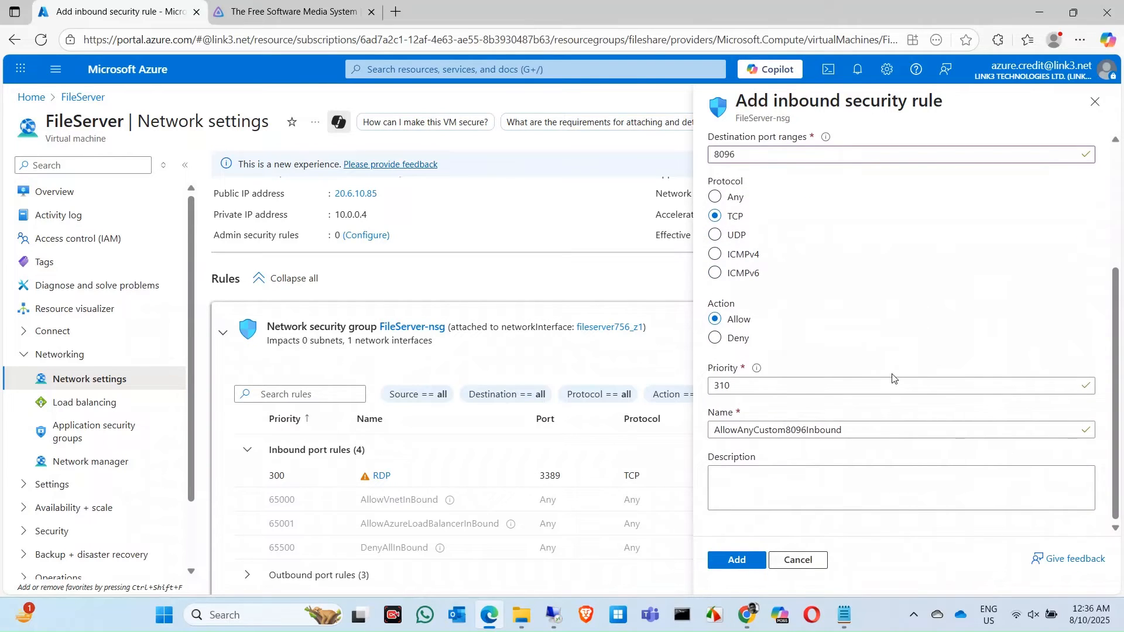
left_click(733, 561)
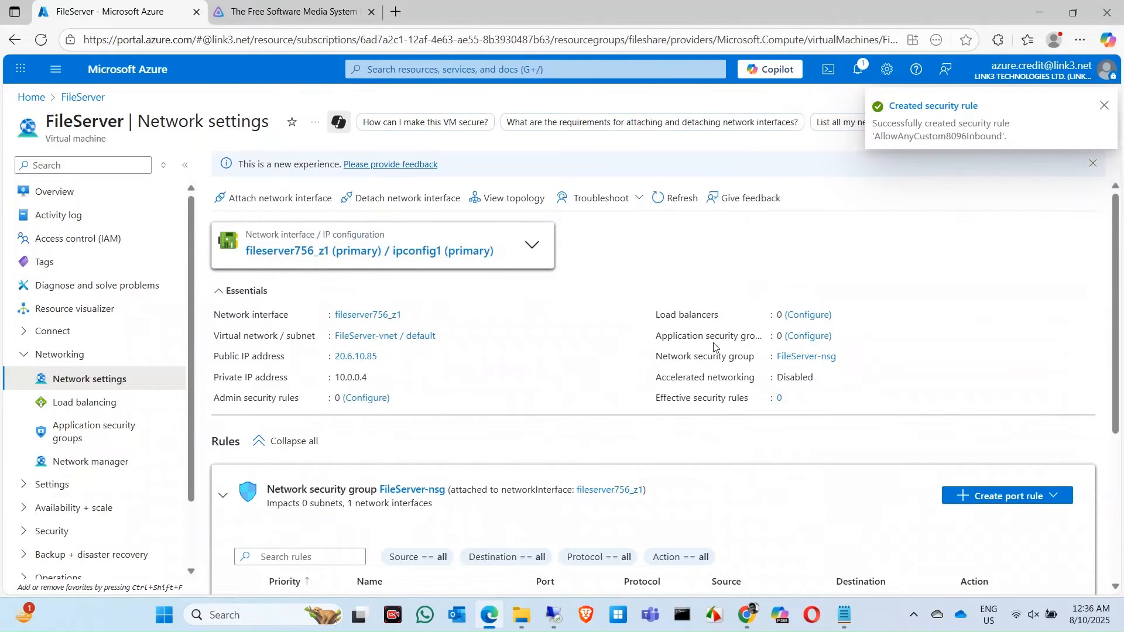
- Open a new Edge tab and copy FileServer's public IP from the VM overview
left_click(396, 12)
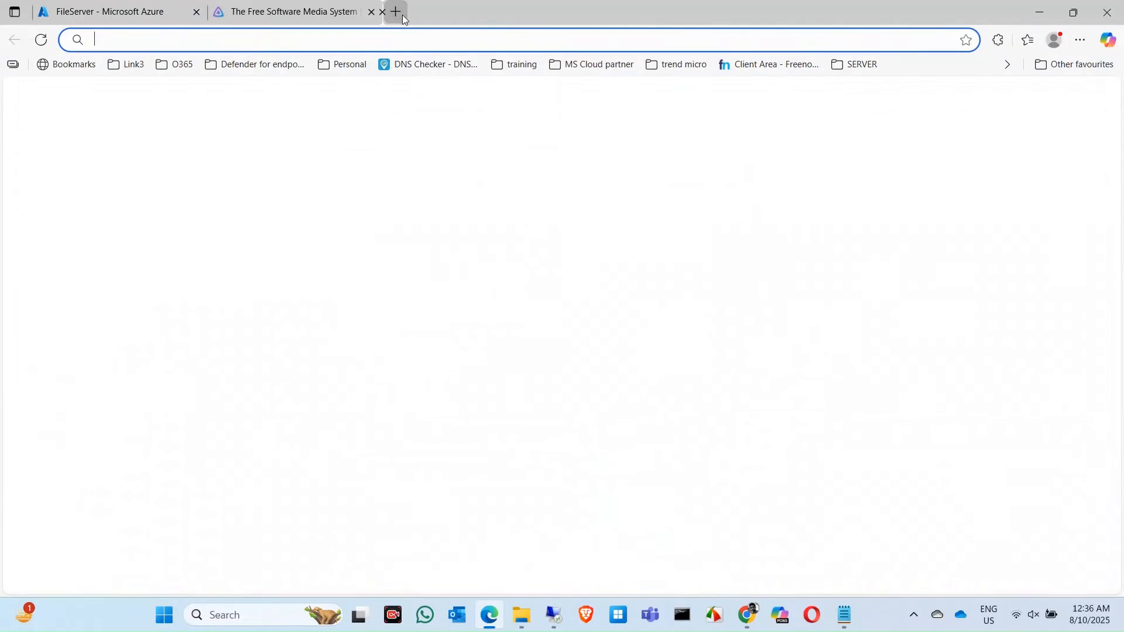
type("htt")
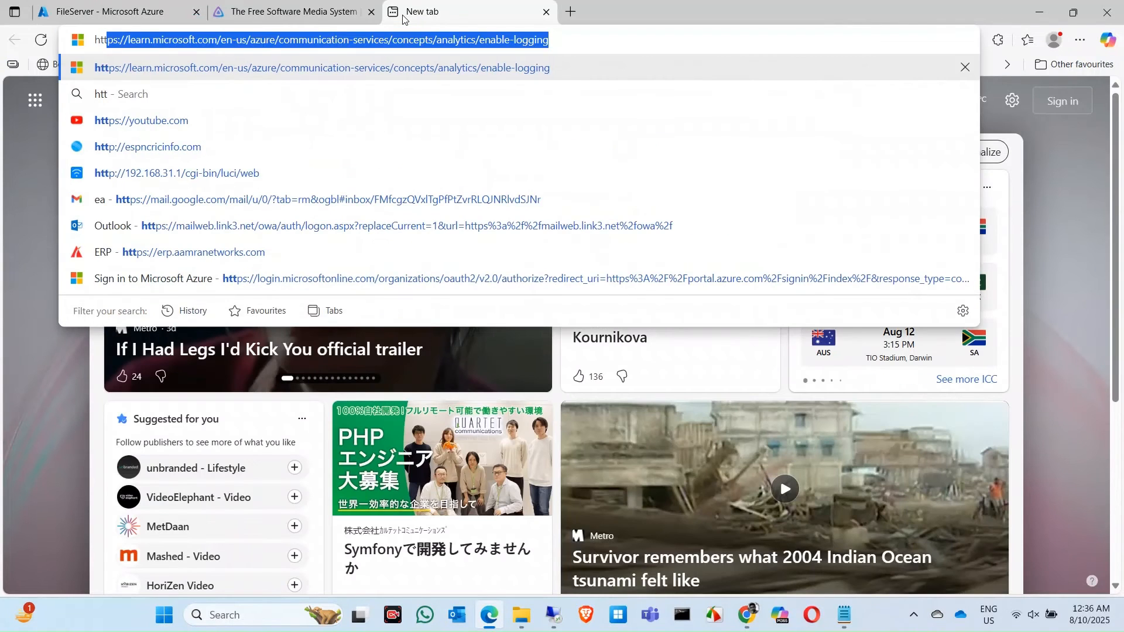
type("p:")
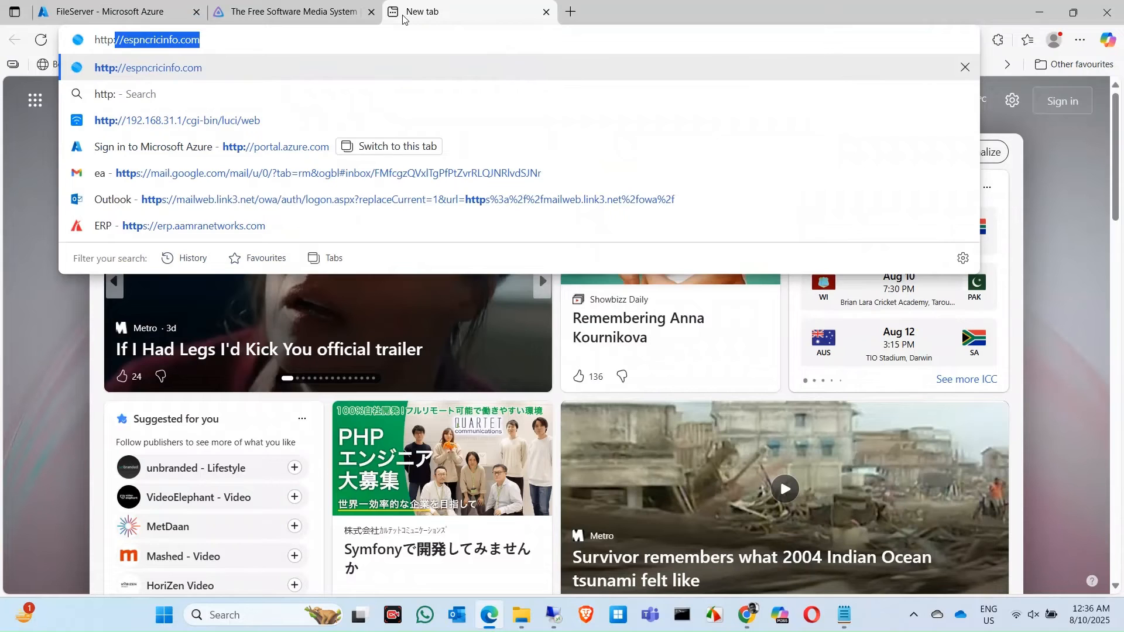
type("//")
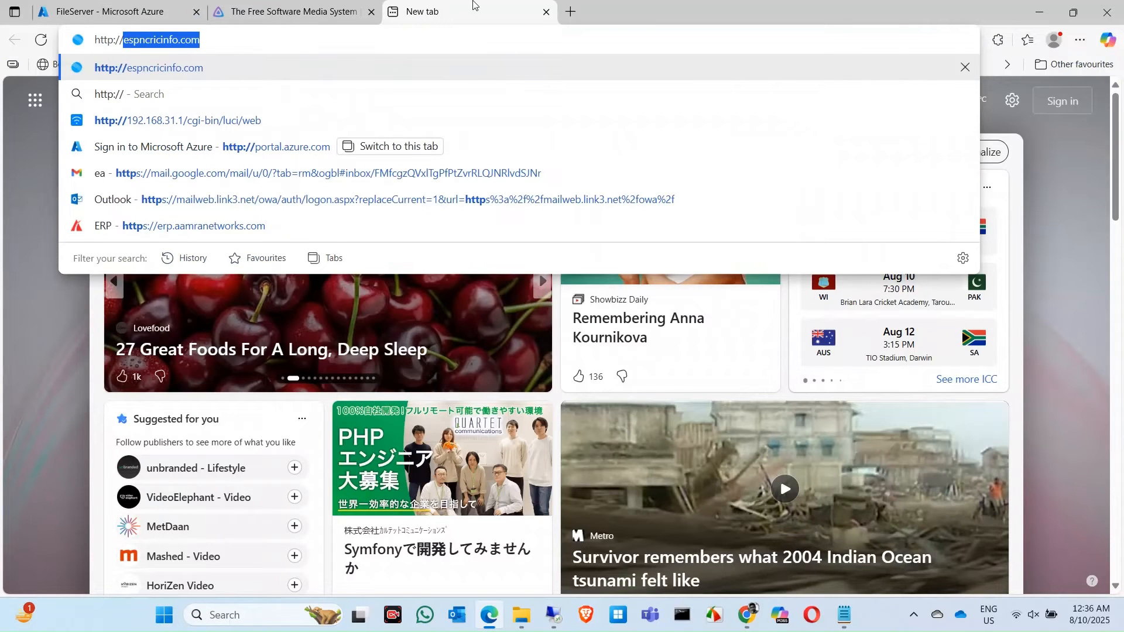
left_click(99, 5)
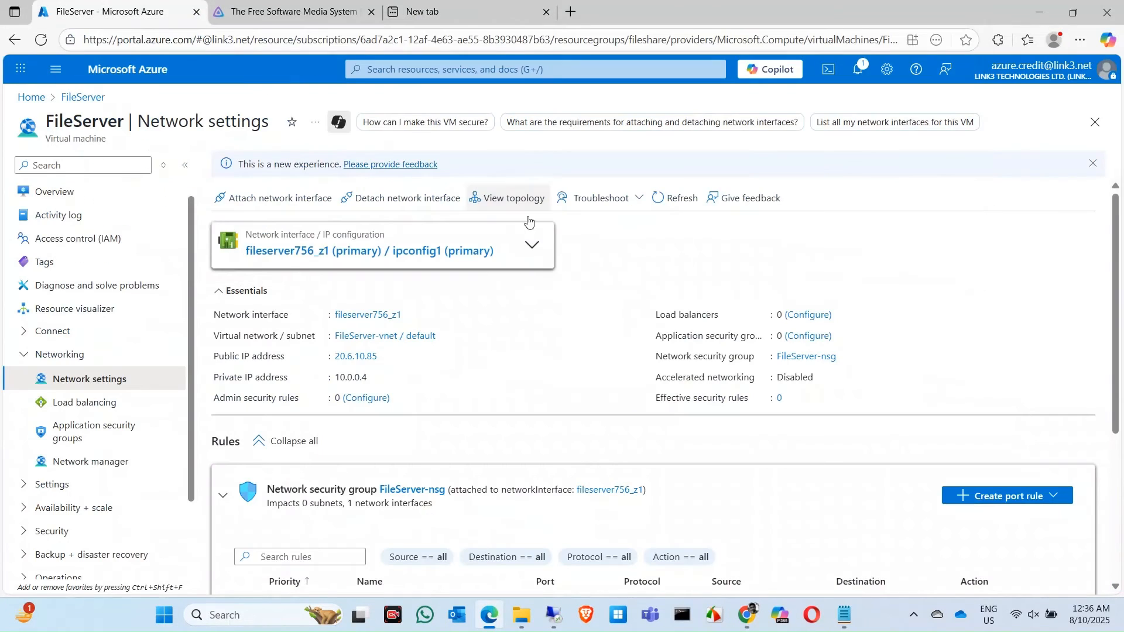
left_click(51, 190)
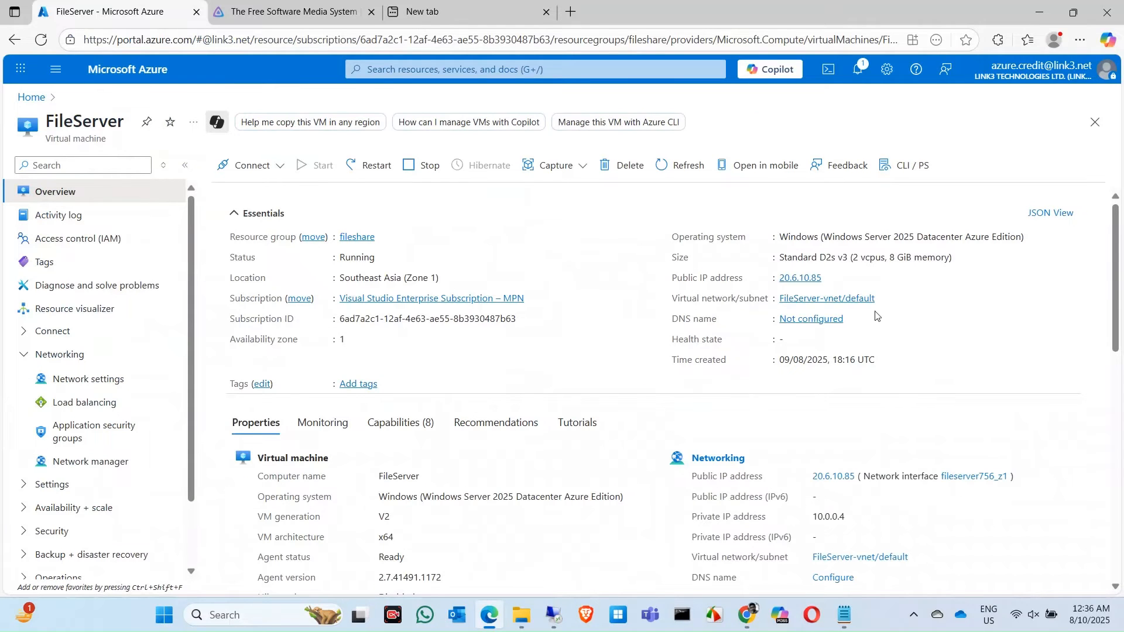
left_click(832, 277)
- Enter 20.6.10.85:8096 in the new tab's address bar, then return to the remote VM
left_click(454, 4)
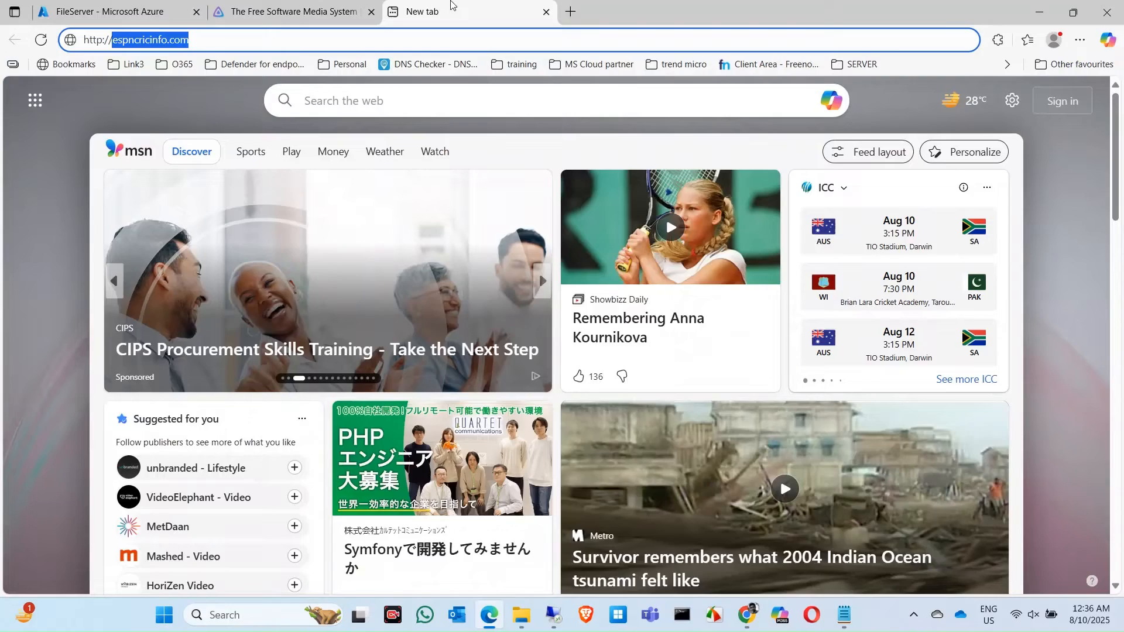
key("ctrl+v")
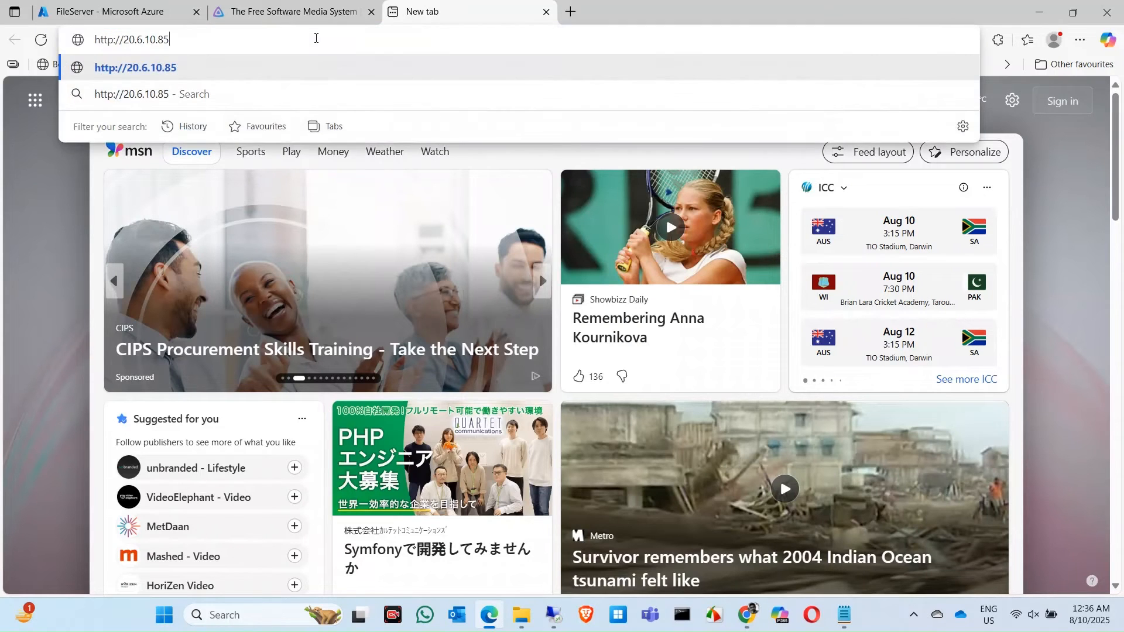
type(":8096")
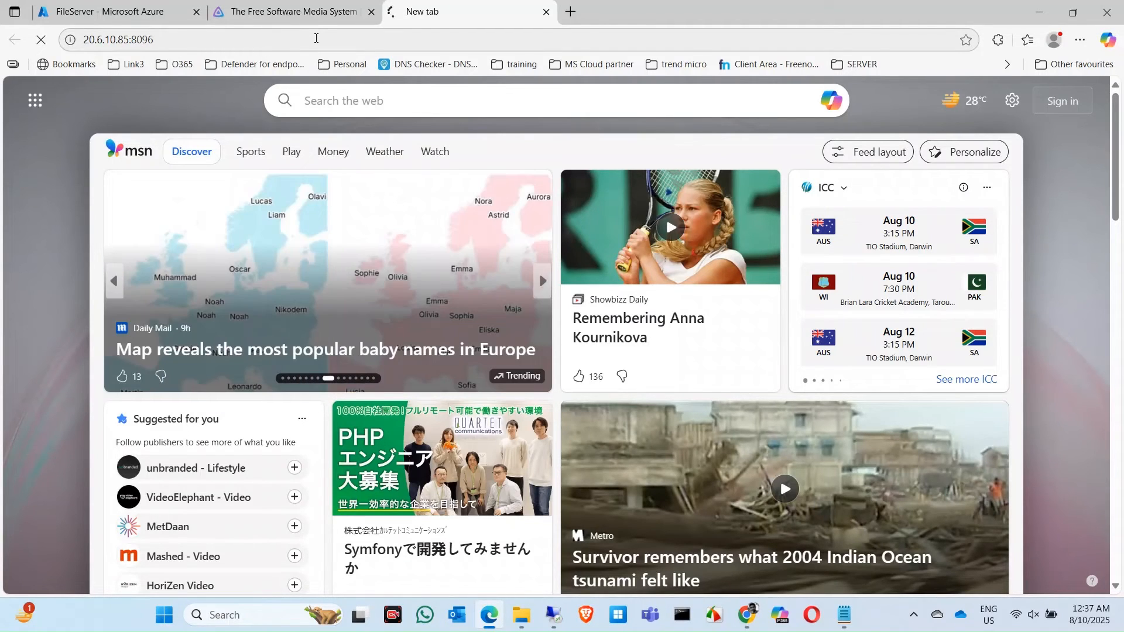
left_click(352, 34)
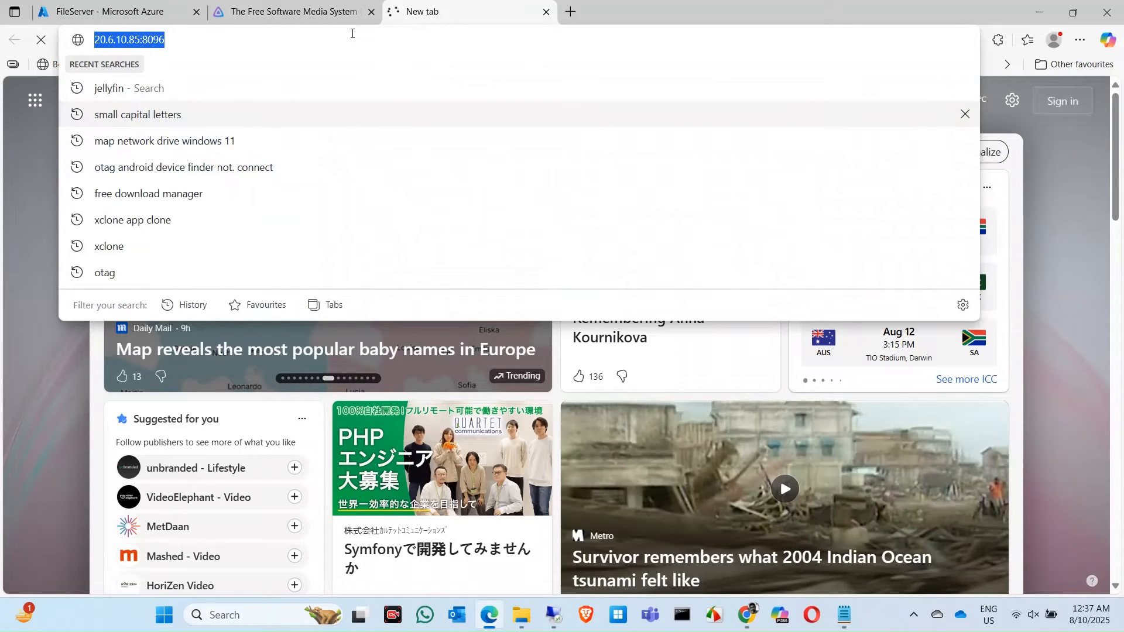
left_click(352, 33)
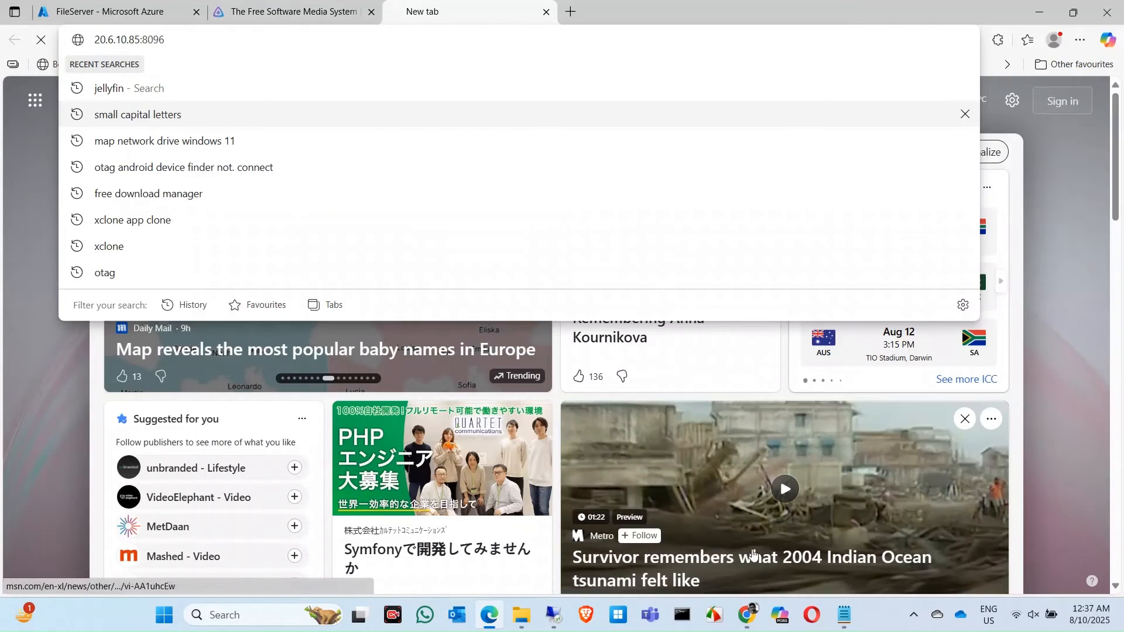
left_click(553, 616)
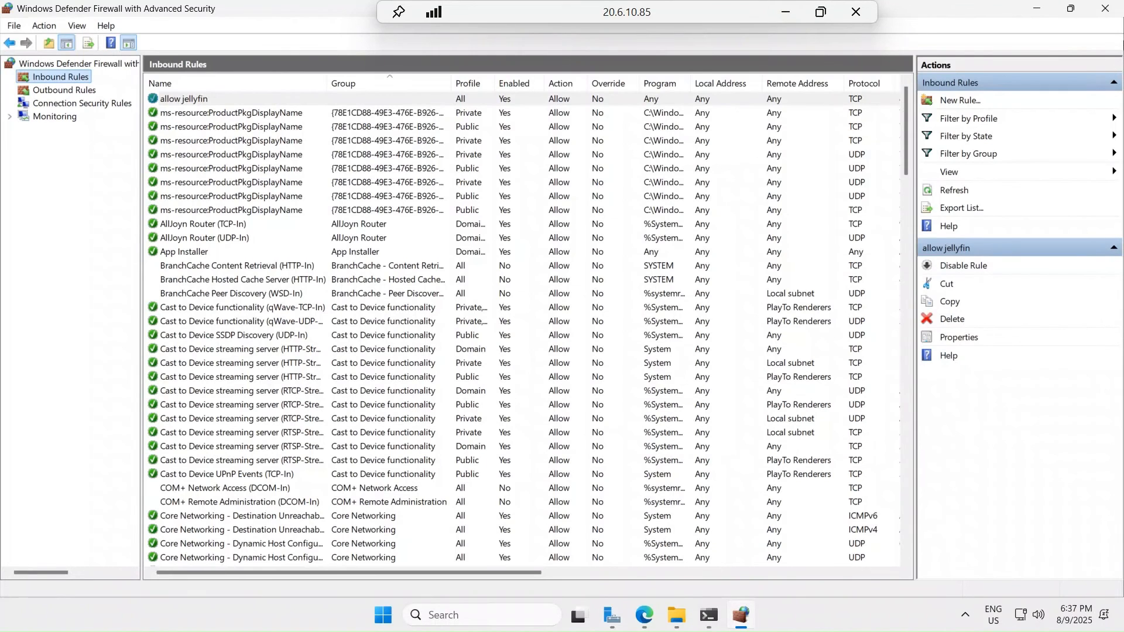
left_click(1035, 9)
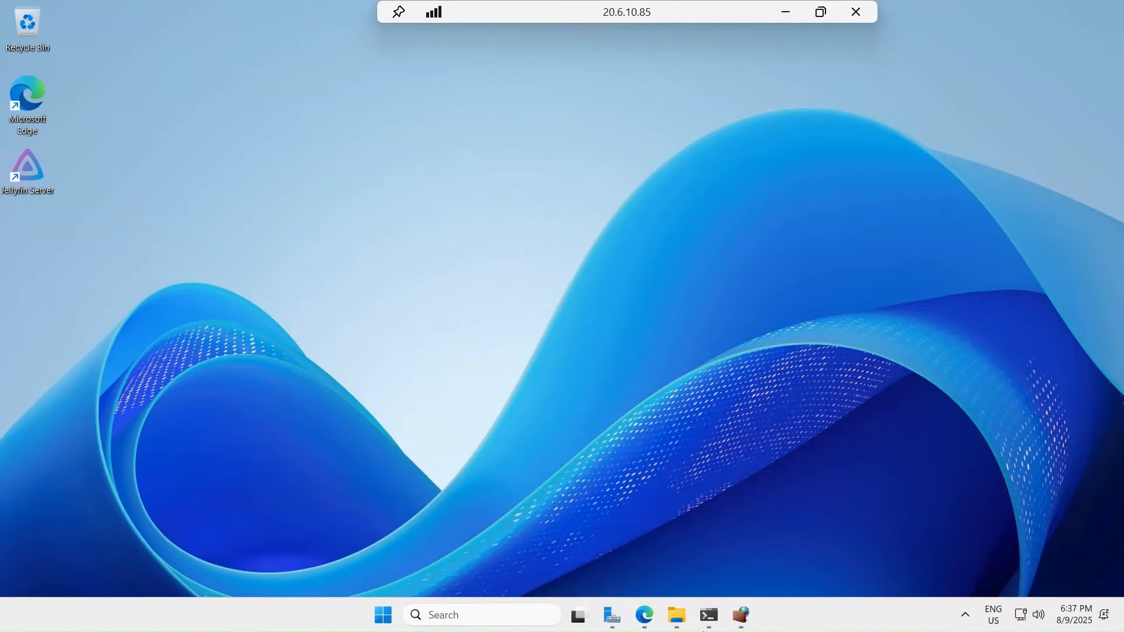
left_click(644, 615)
left_click(223, 33)
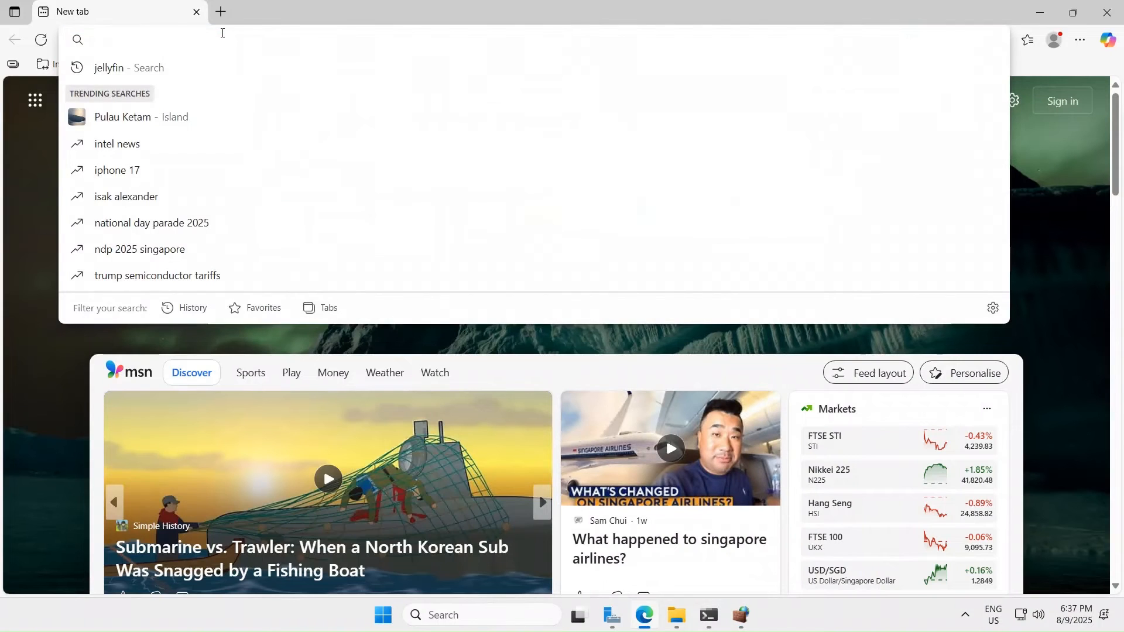
type("http")
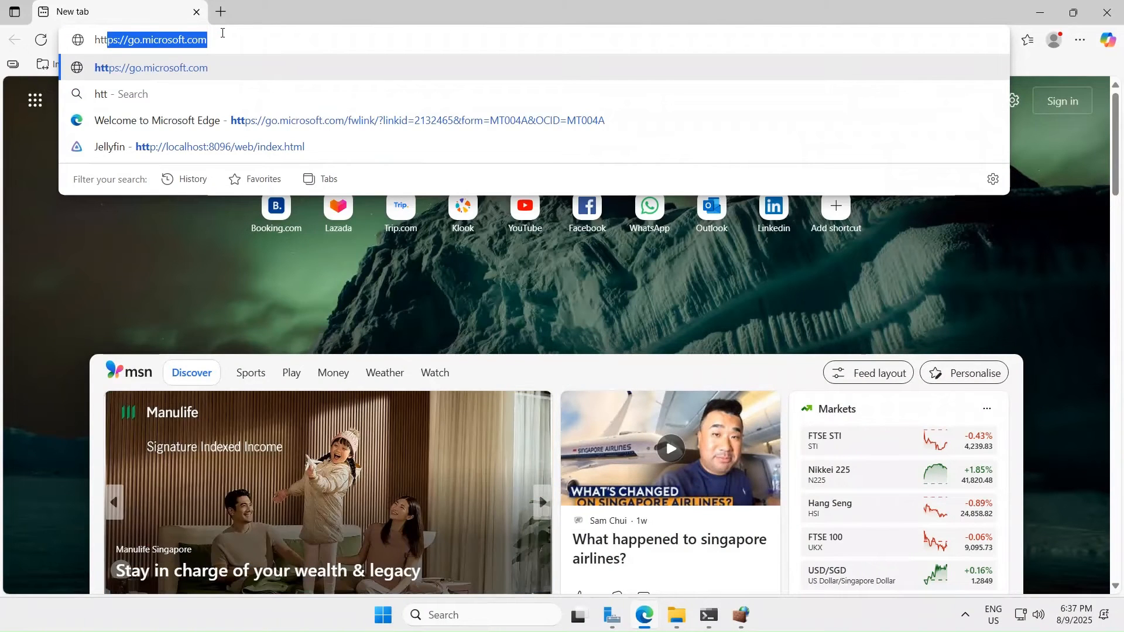
type("://")
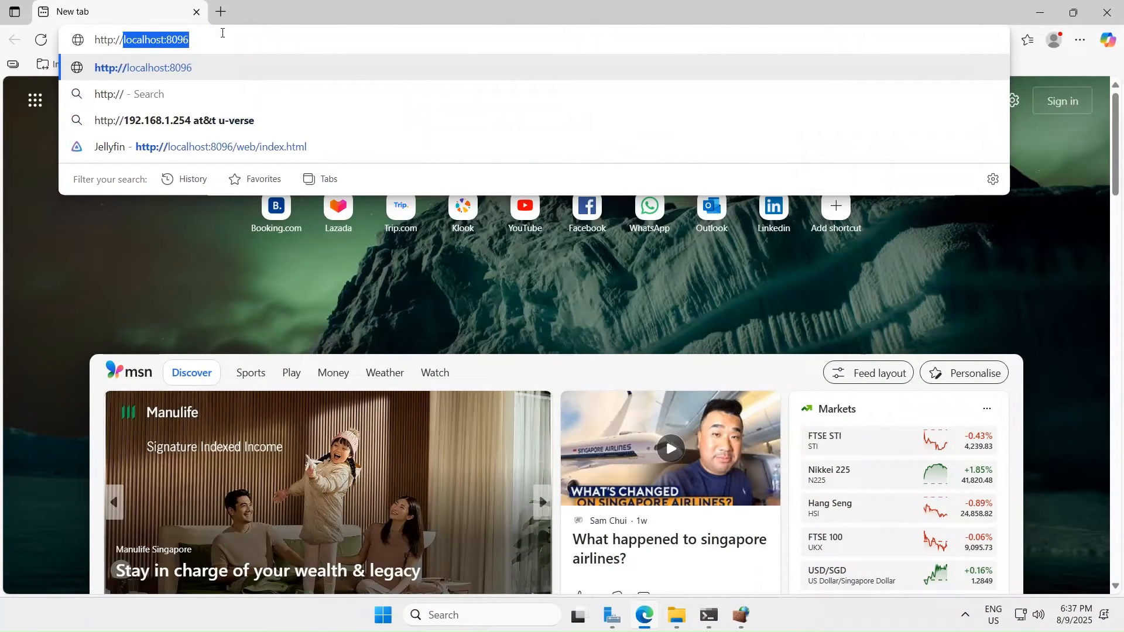
type("20.")
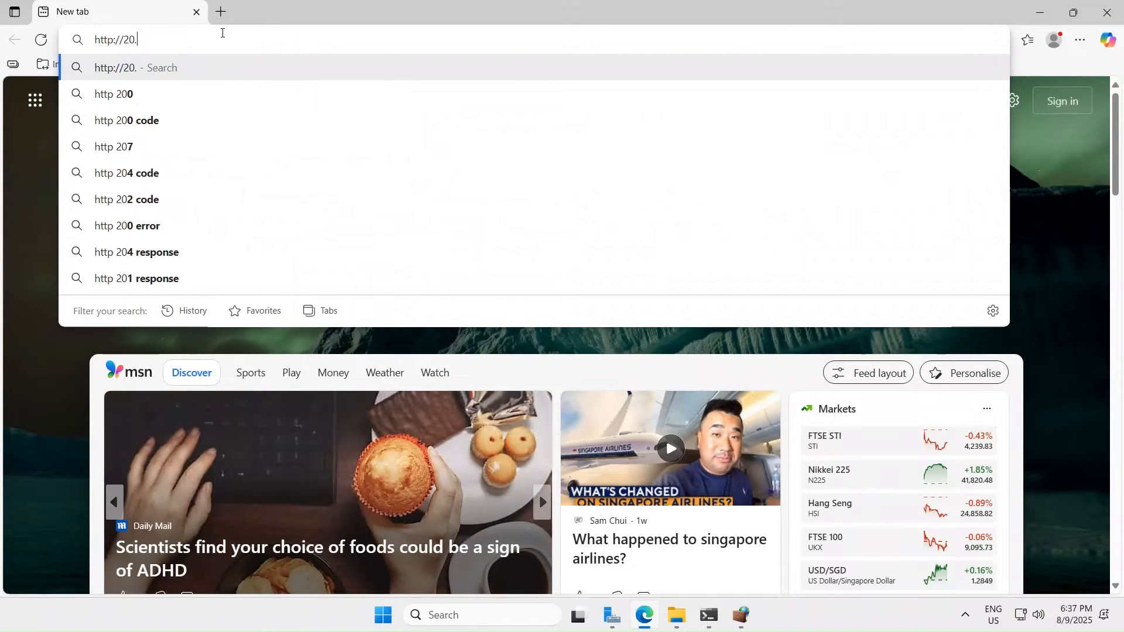
mouse_move(527, 3)
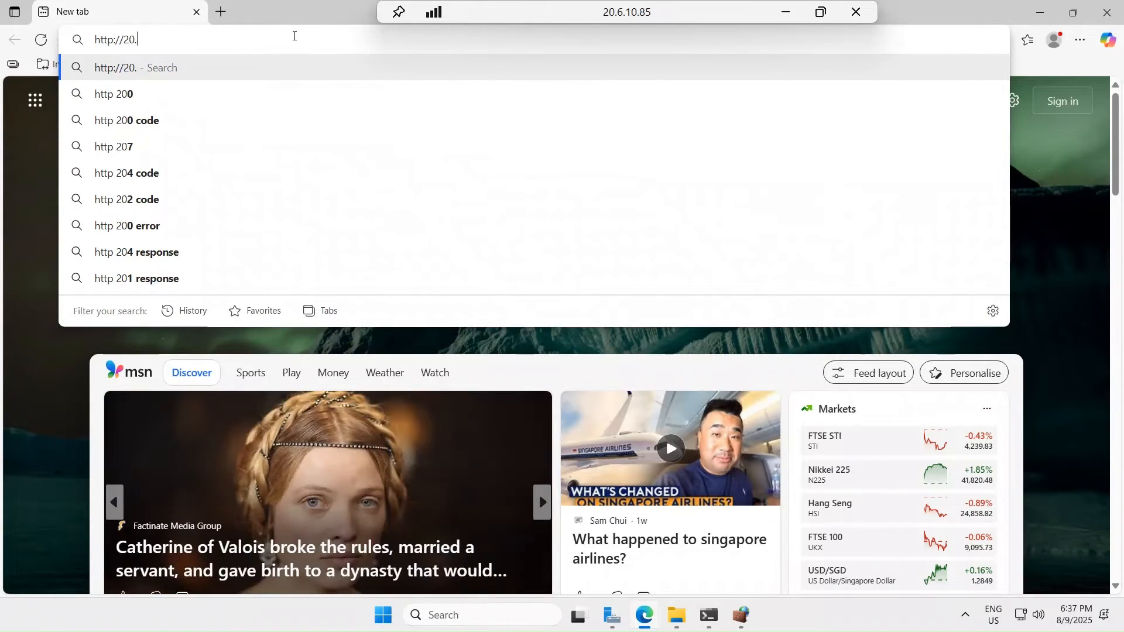
type("6.")
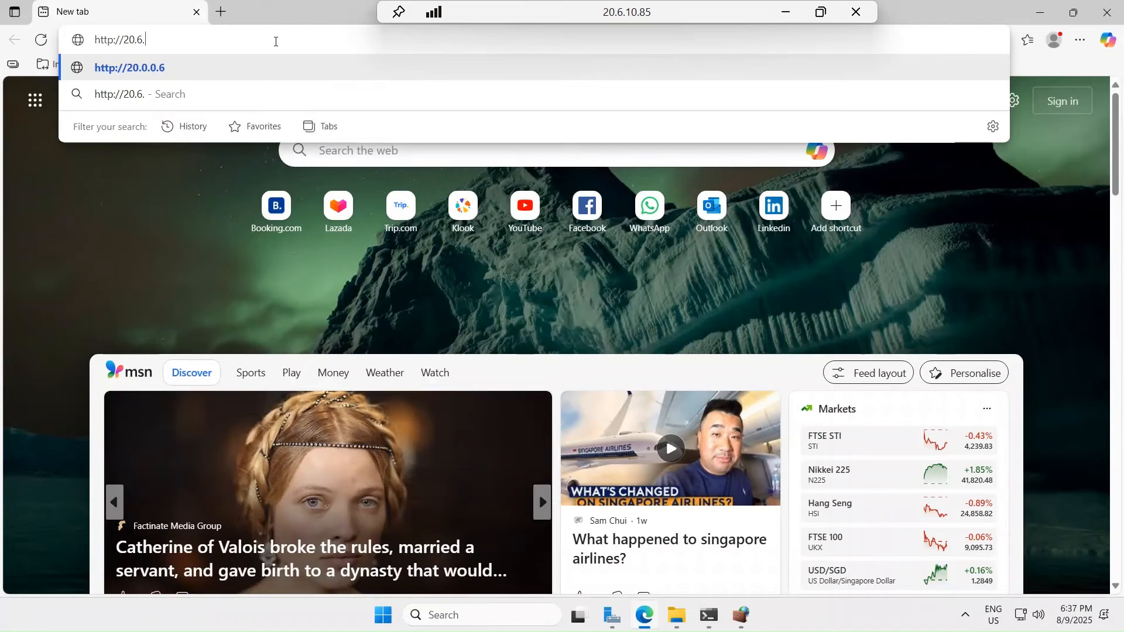
type("10.8")
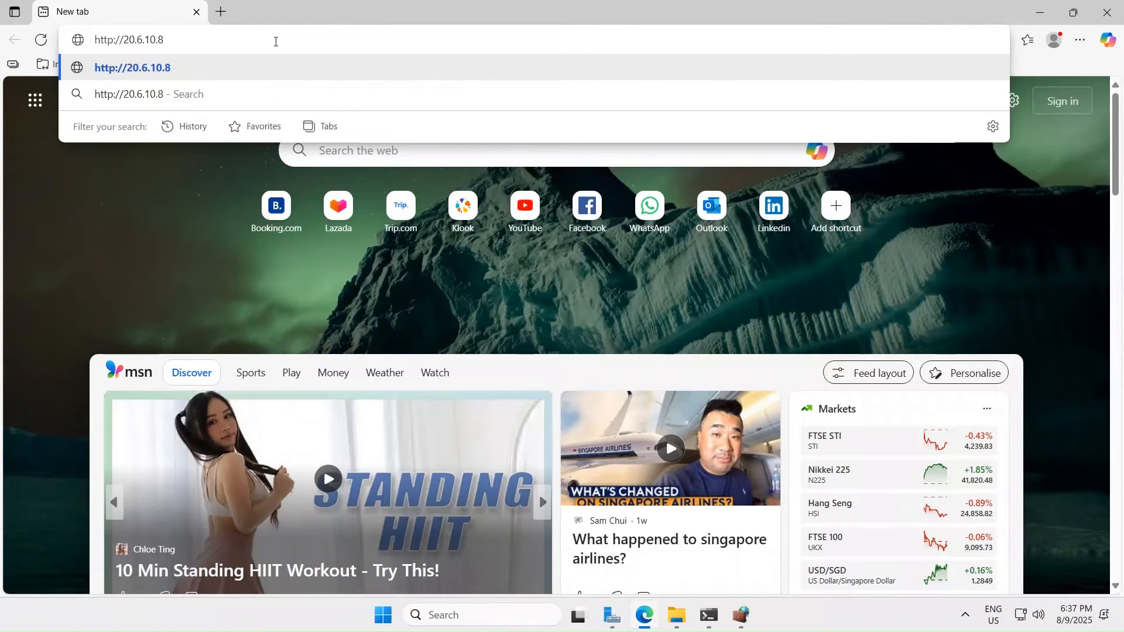
type("5")
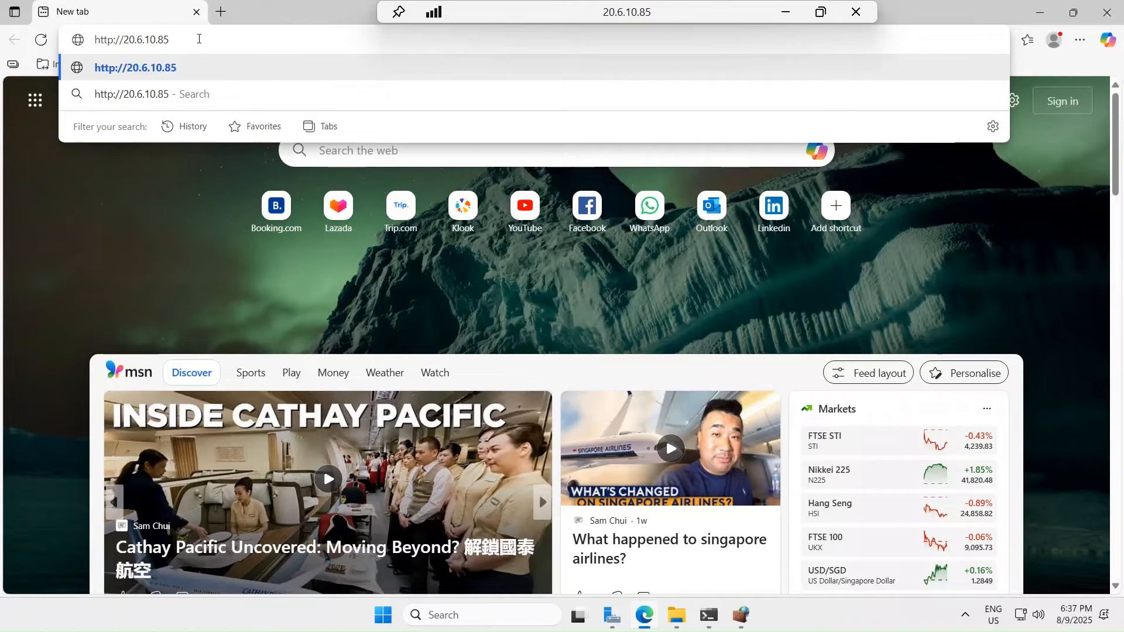
type(":8096")
key("Return")
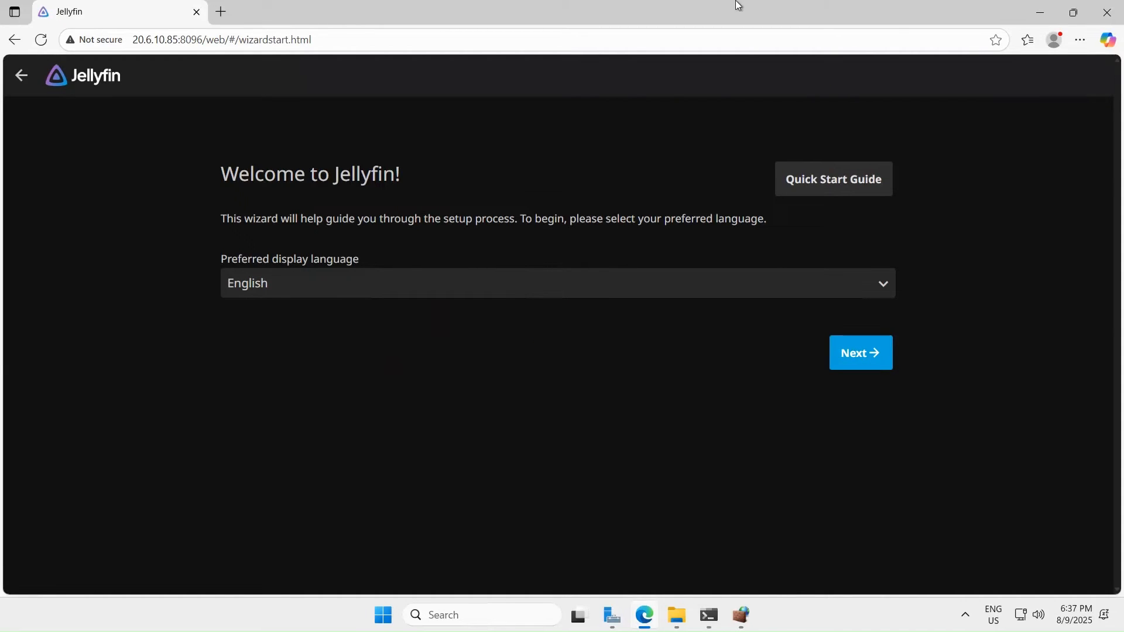
- Glance at the local browser, then continue past Jellyfin's language step with English
left_click(793, 9)
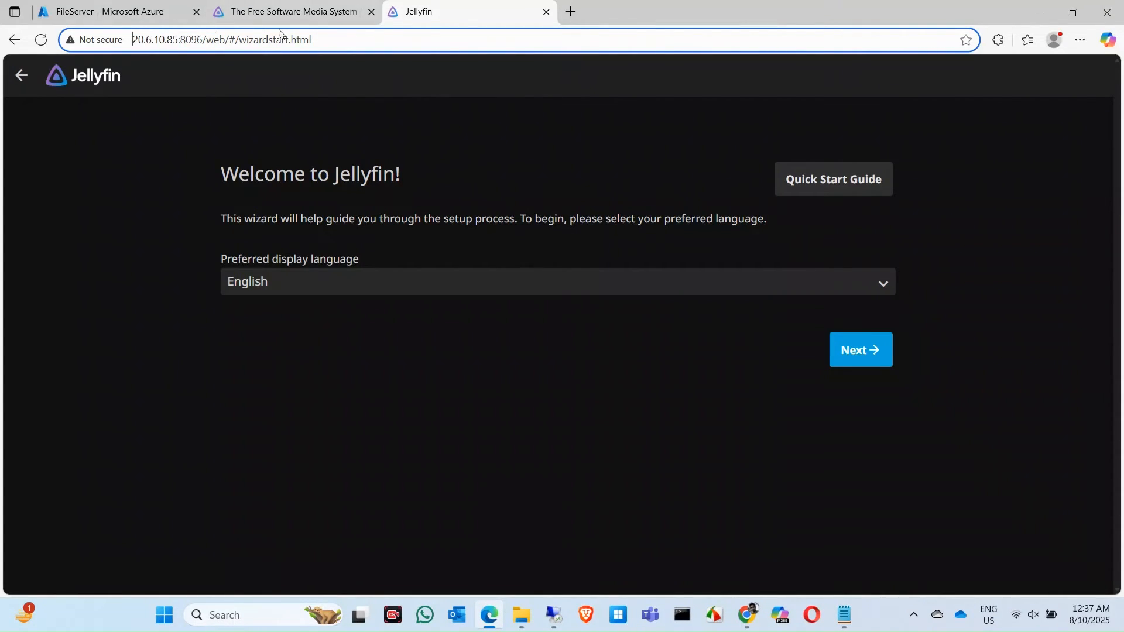
left_click(553, 616)
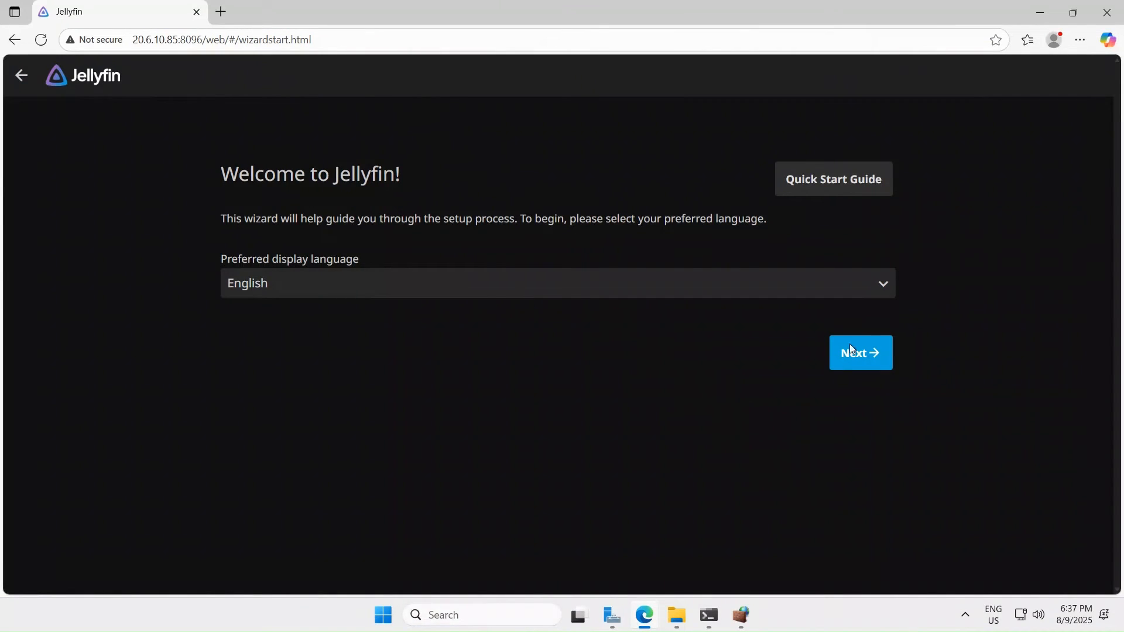
left_click(881, 356)
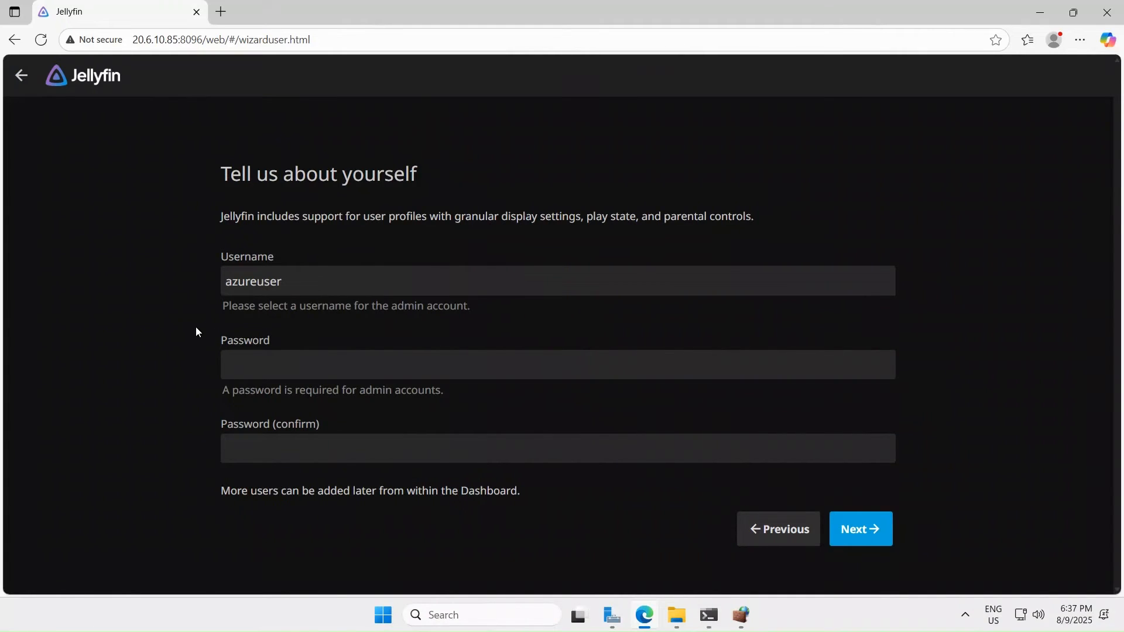
- Replace the default username with the admin username and enter the password twice
left_click_drag(317, 273, 2, 285)
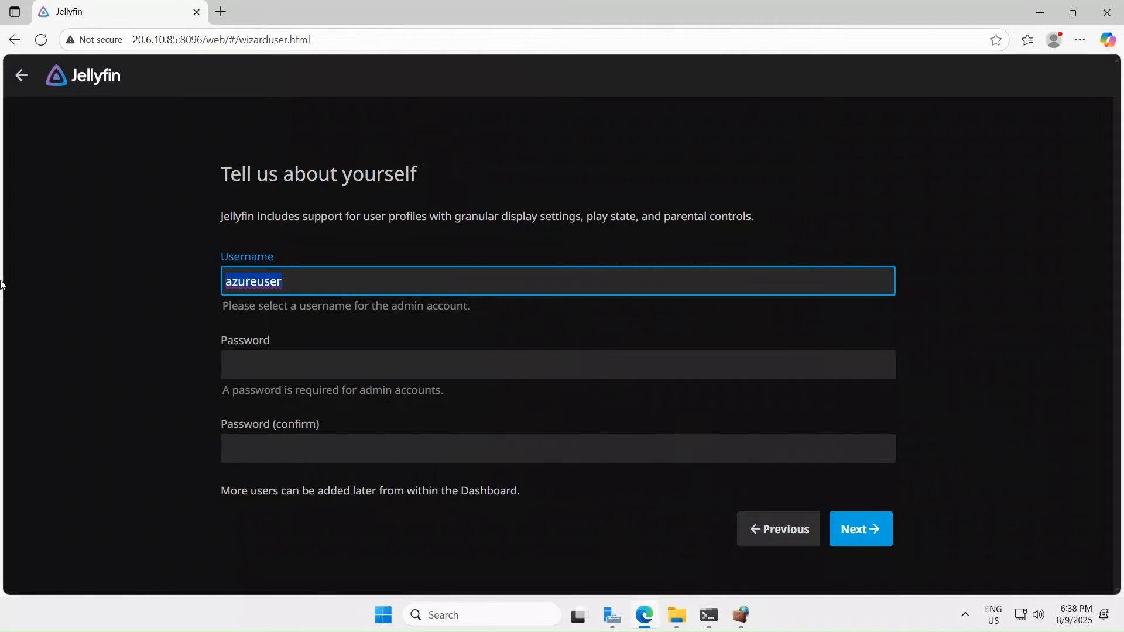
type("mic")
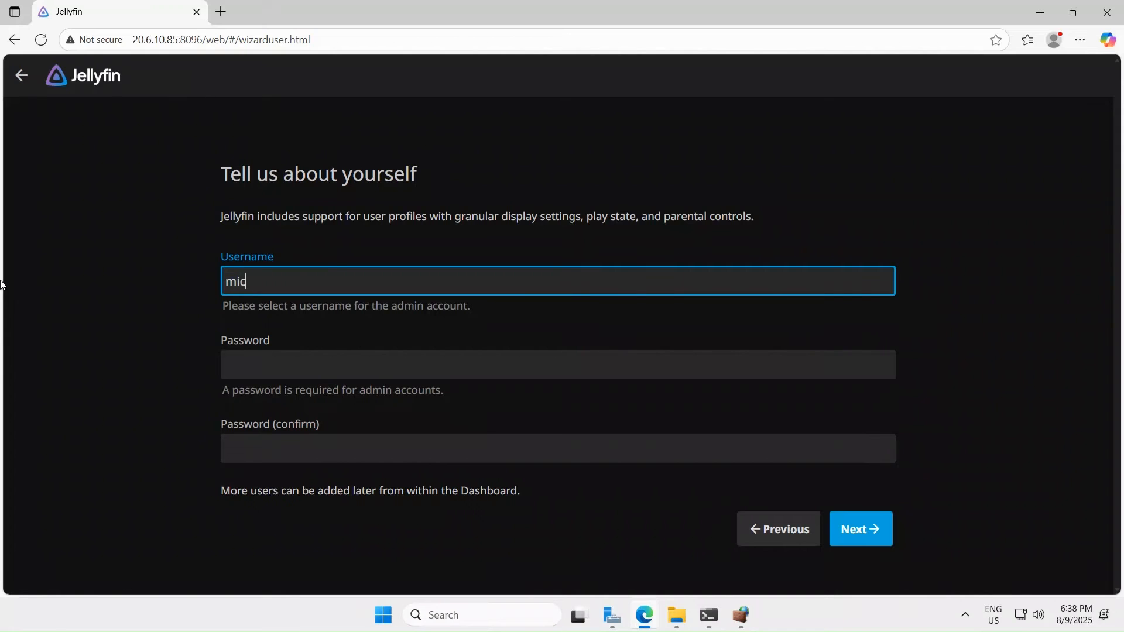
type("rosoftbeyond")
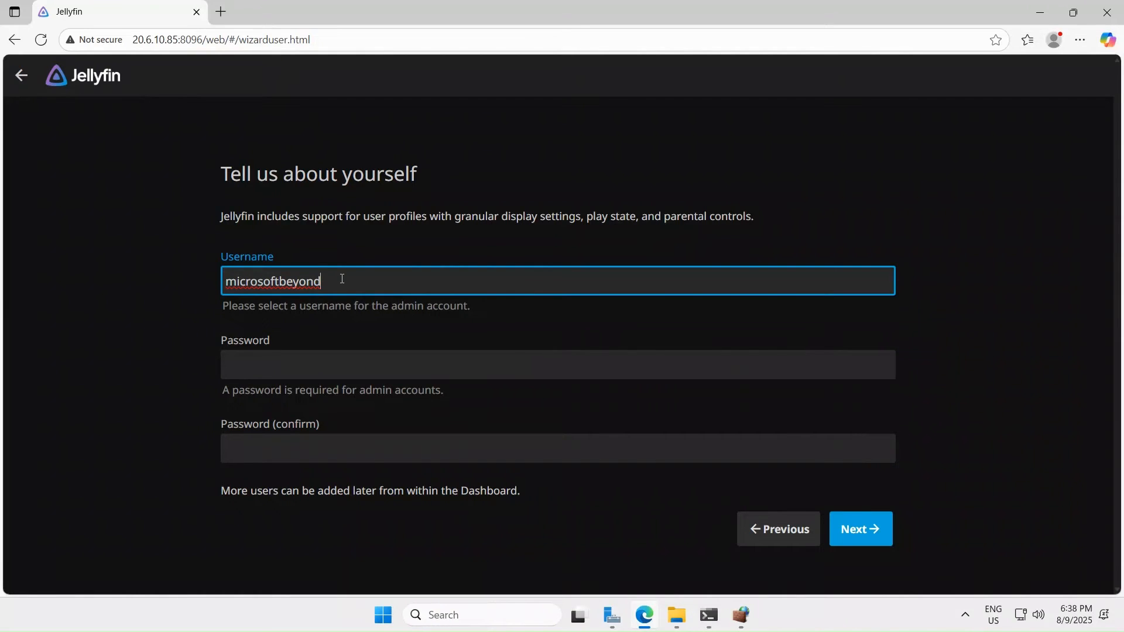
left_click(298, 368)
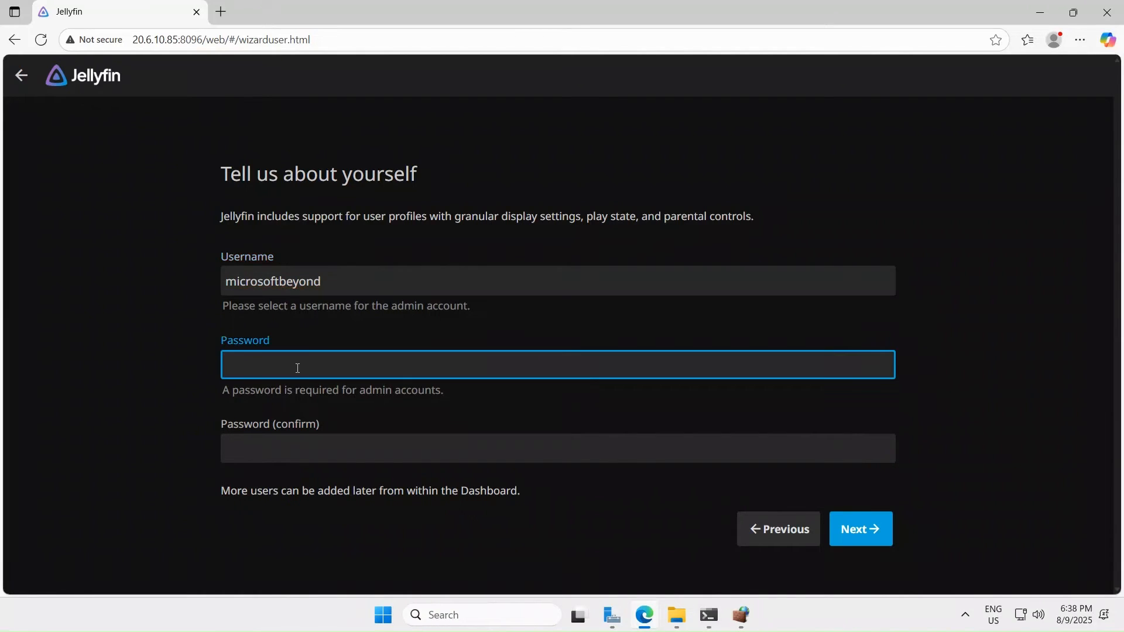
type("•••••••••")
left_click(304, 440)
type("•••••••")
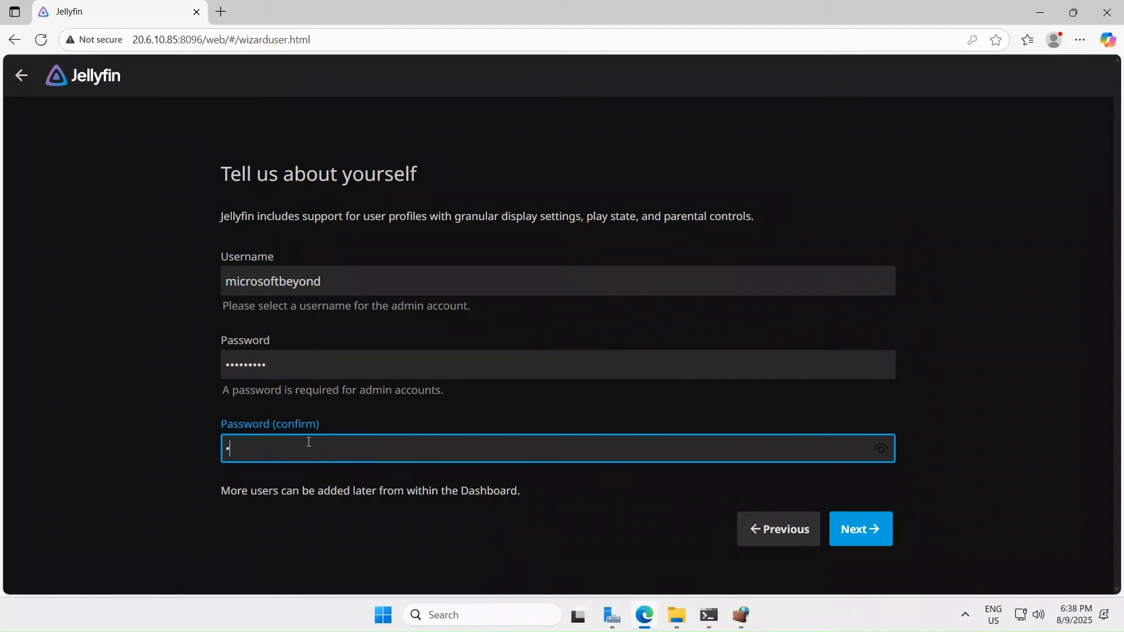
type("••")
- Submit the admin account and start a new media library with content type Movies
left_click(859, 530)
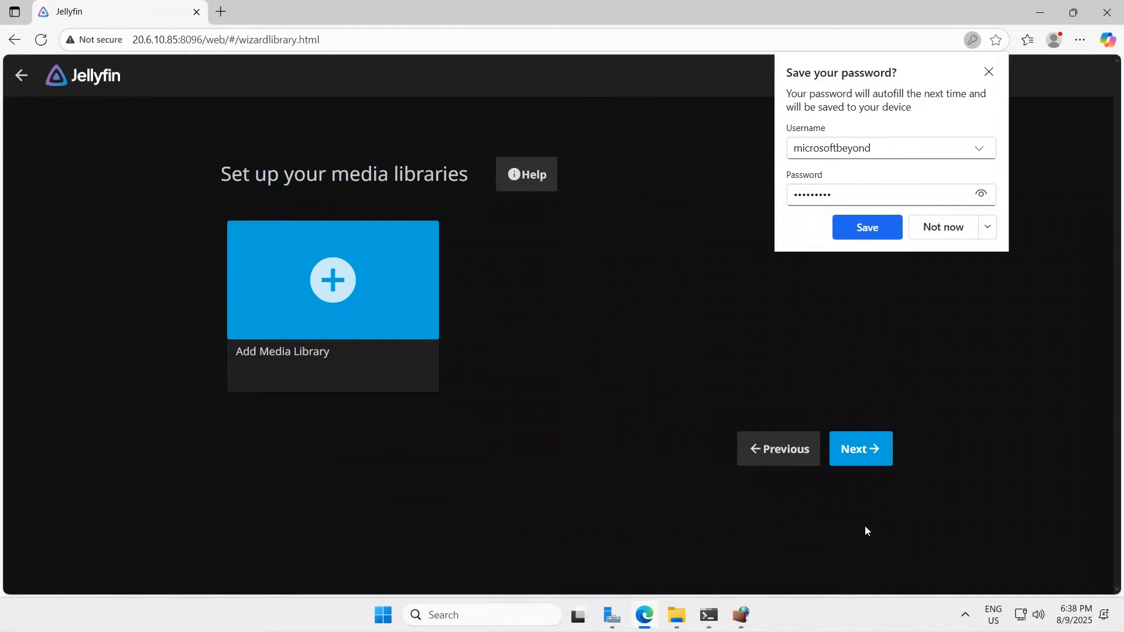
left_click(948, 229)
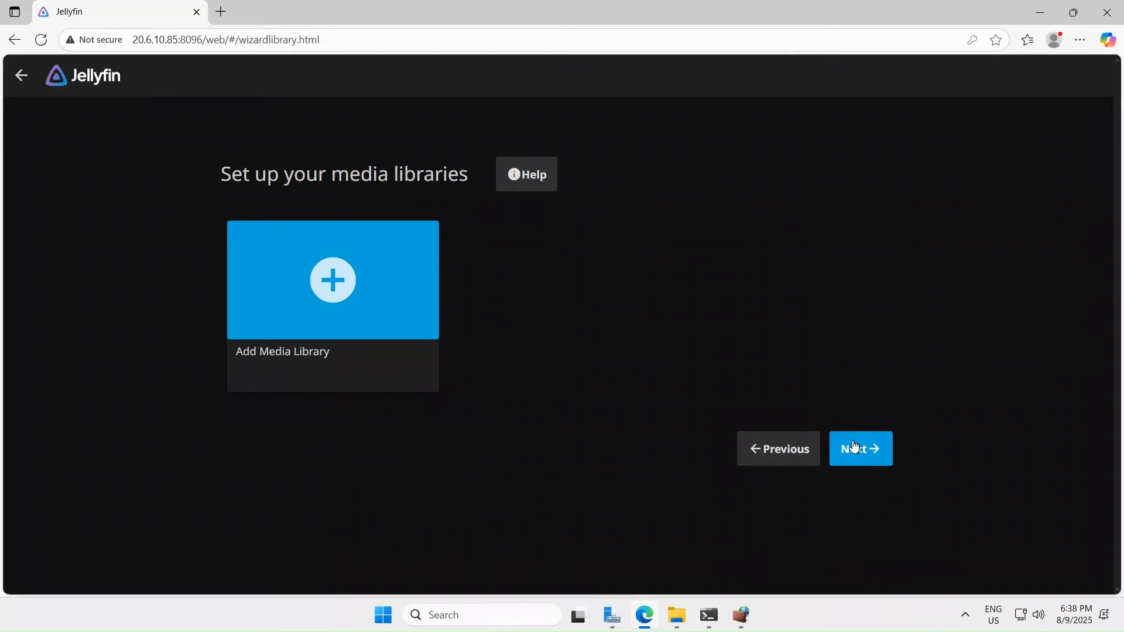
left_click(333, 296)
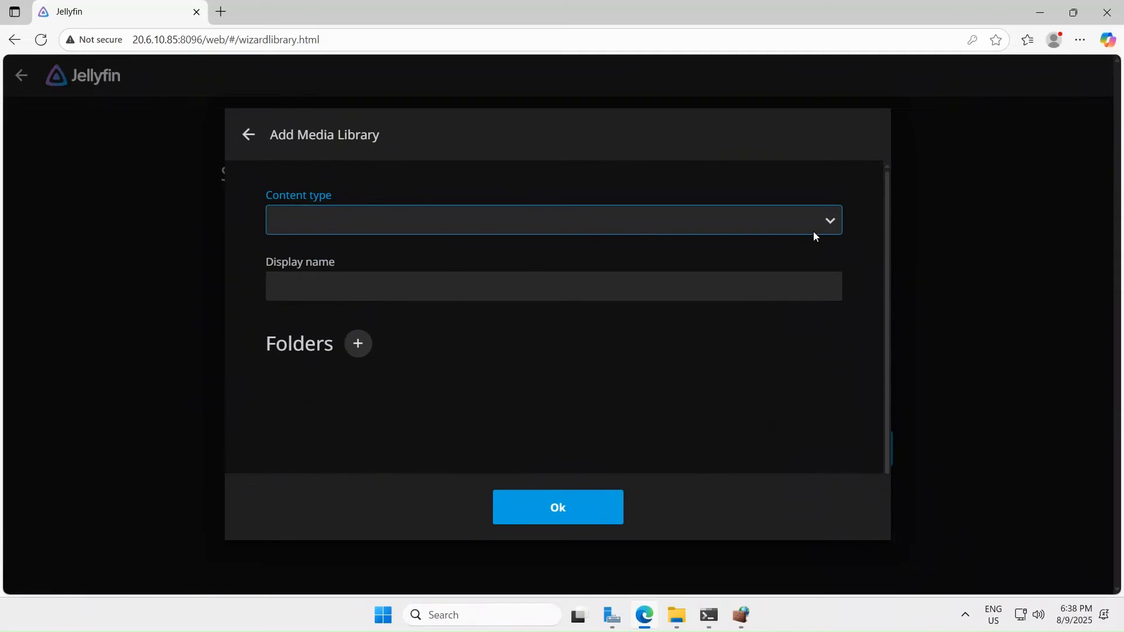
left_click(827, 225)
left_click(827, 225)
left_click(831, 215)
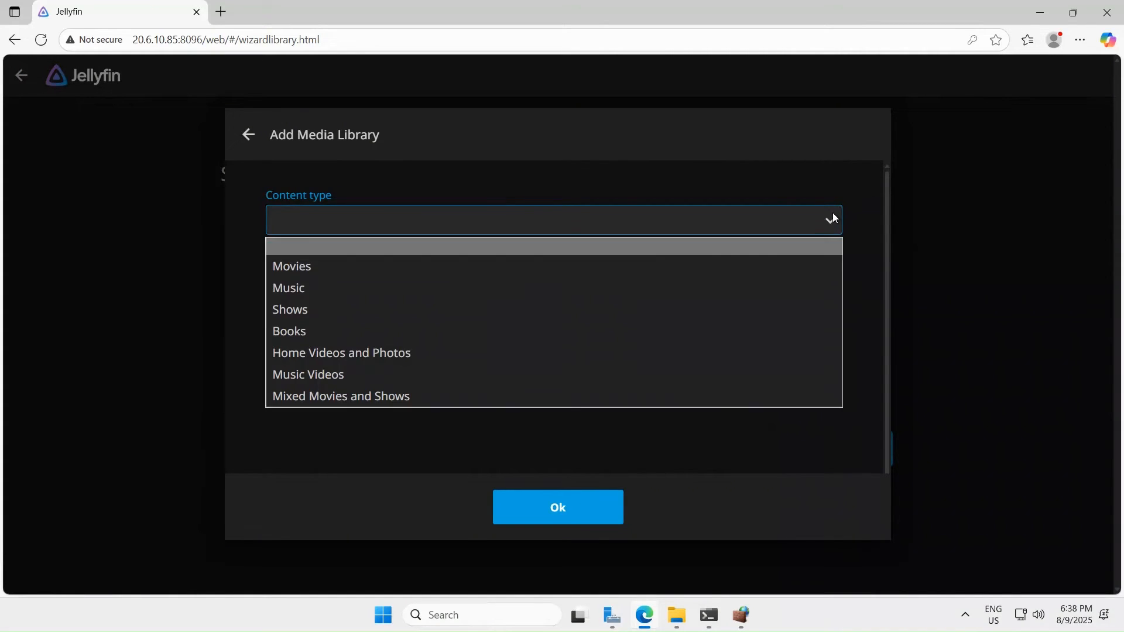
left_click(321, 277)
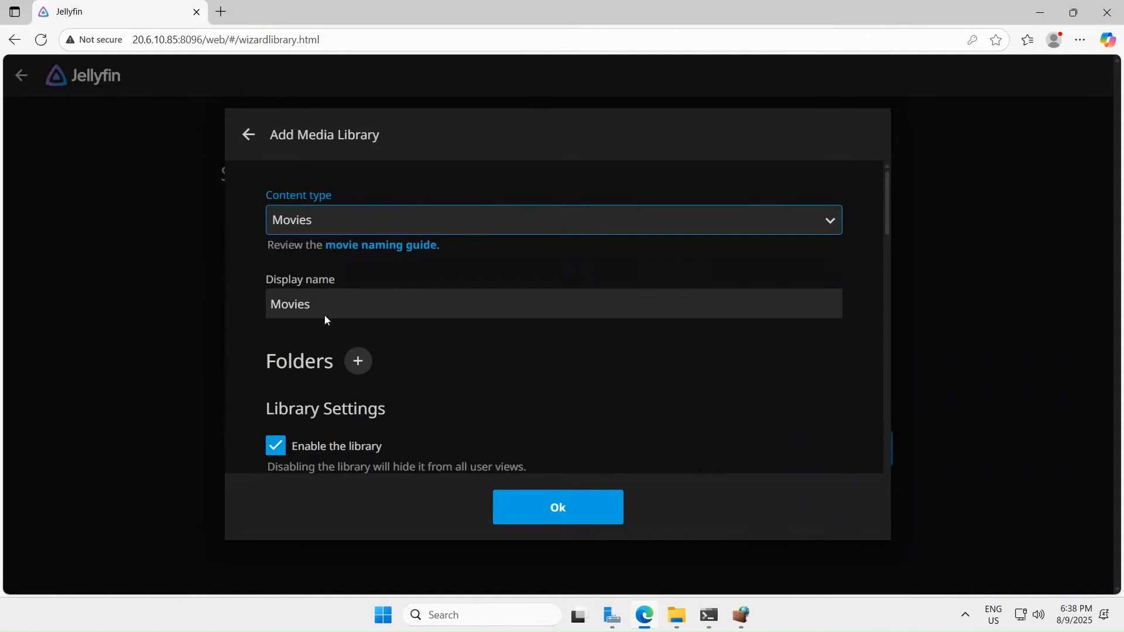
- Add the Z:\ drive as the library folder and save the Movies library
scroll(582, 399, "down", 3)
scroll(442, 261, "up", 2)
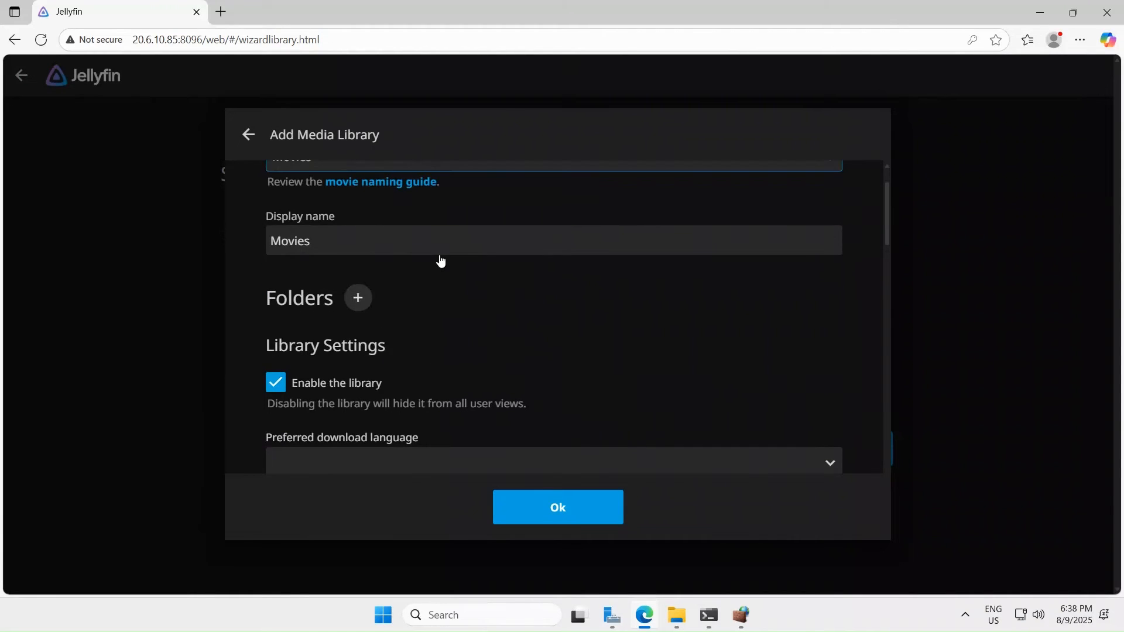
left_click(358, 301)
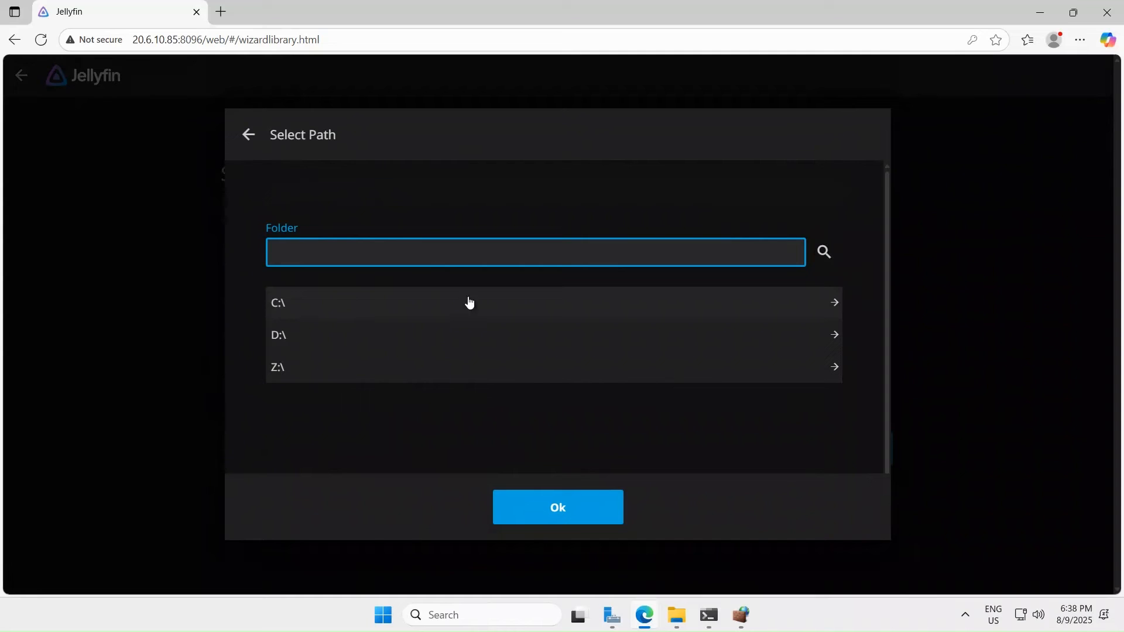
left_click(551, 372)
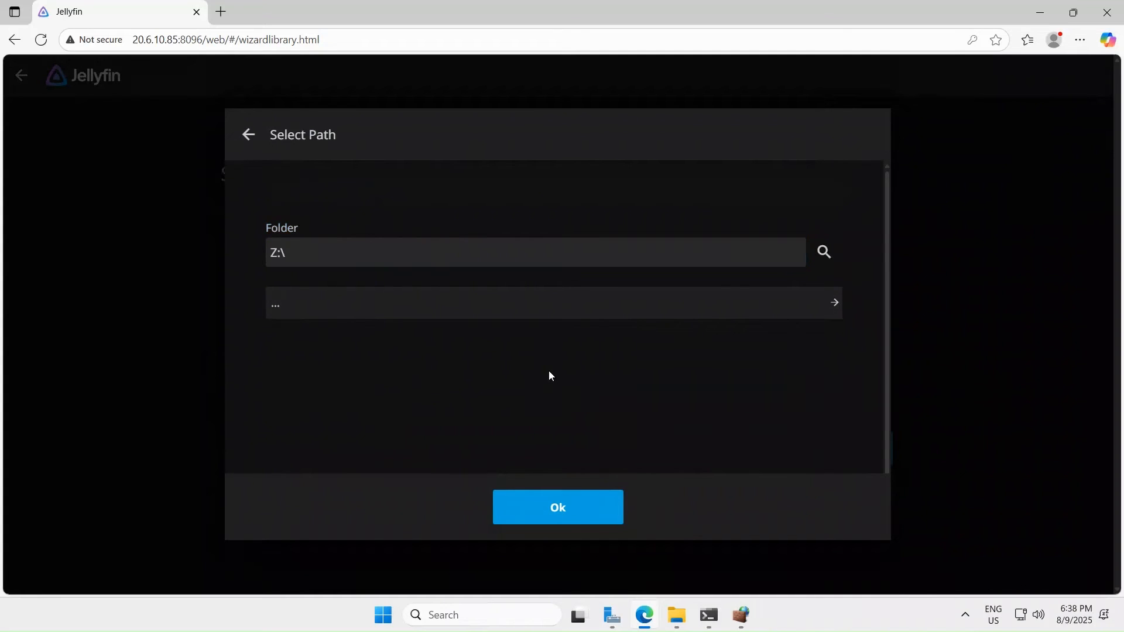
left_click(582, 509)
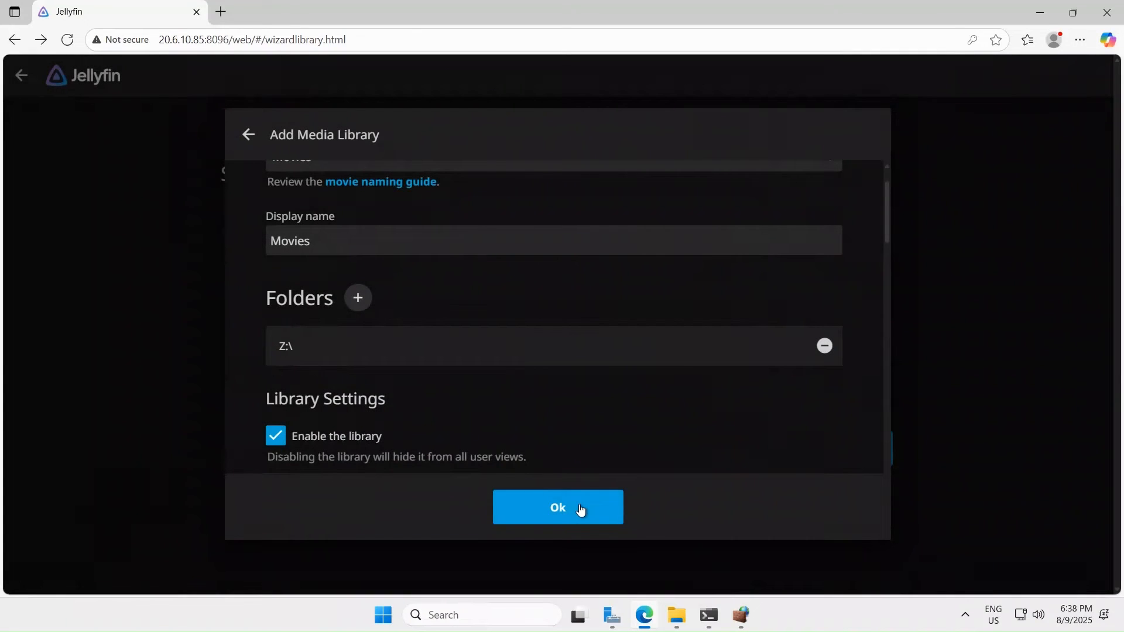
left_click(581, 509)
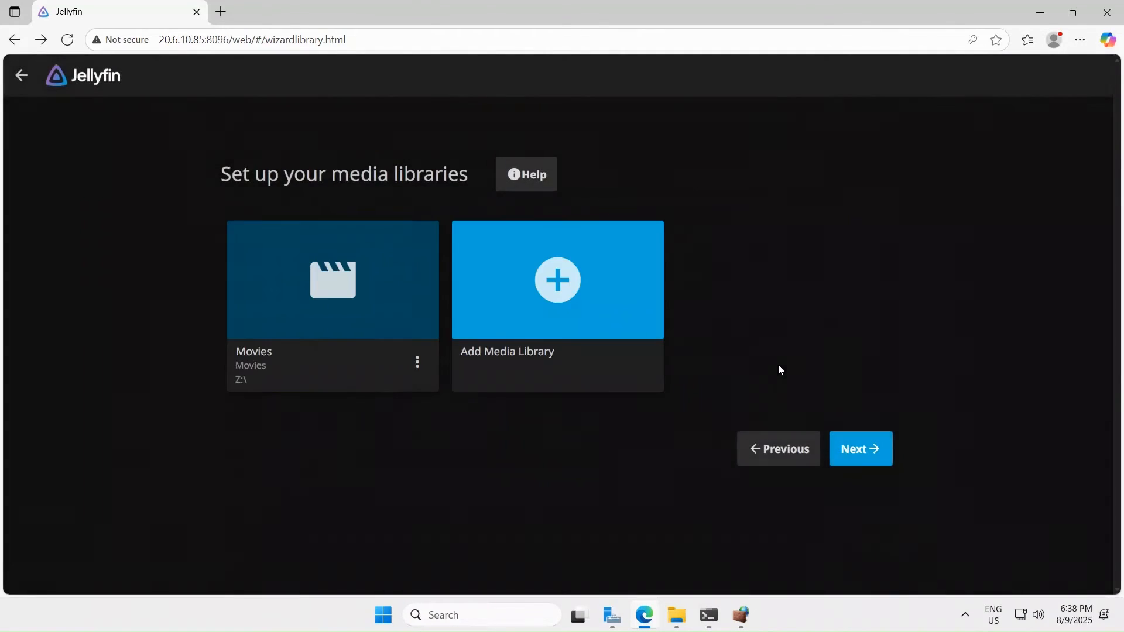
- Finish the Jellyfin setup wizard with English/United States metadata and remote connections allowed
left_click(886, 461)
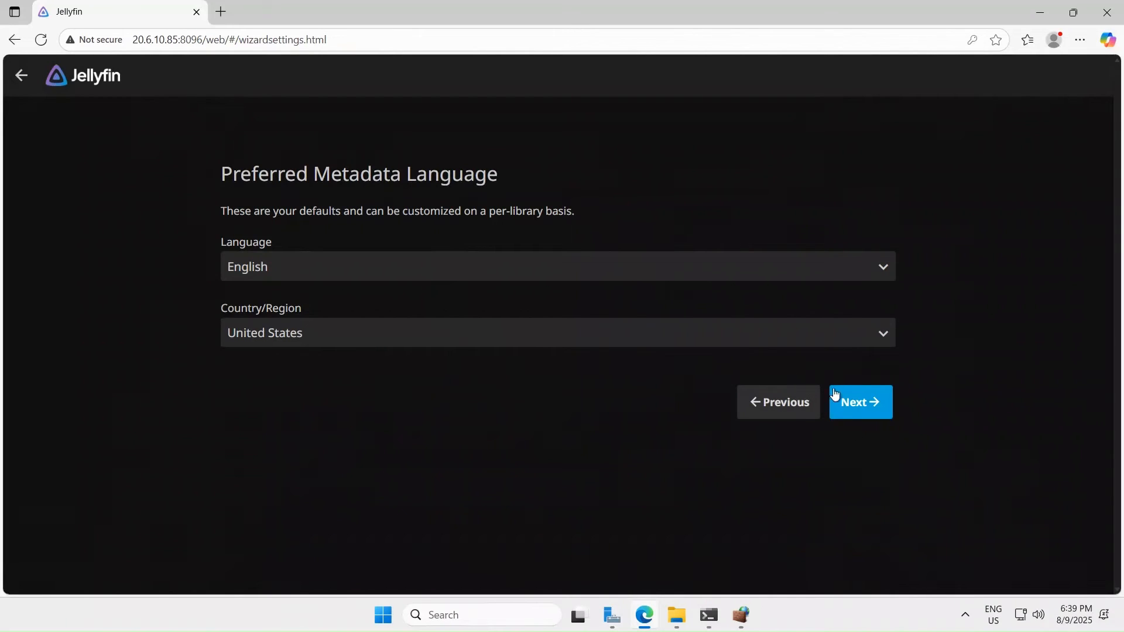
left_click(869, 406)
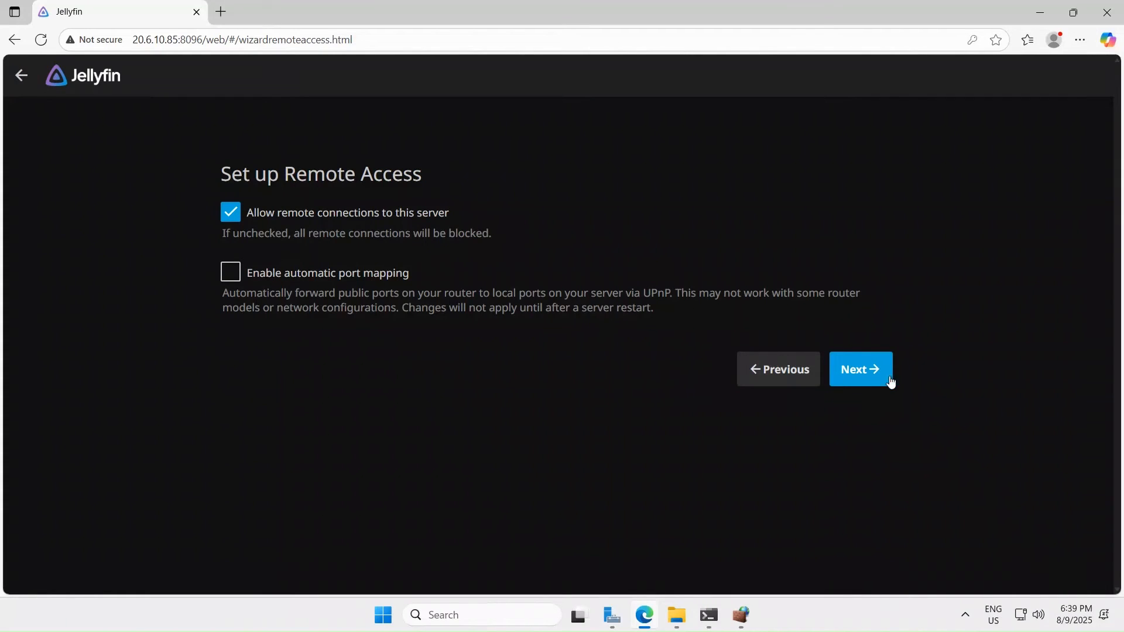
left_click(855, 370)
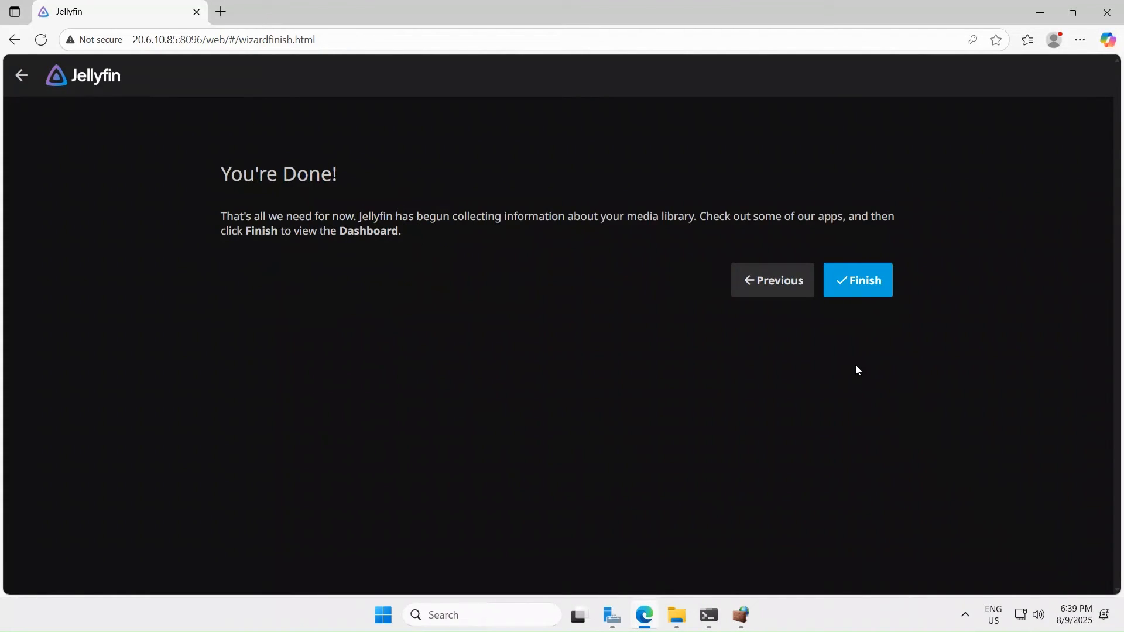
left_click(858, 282)
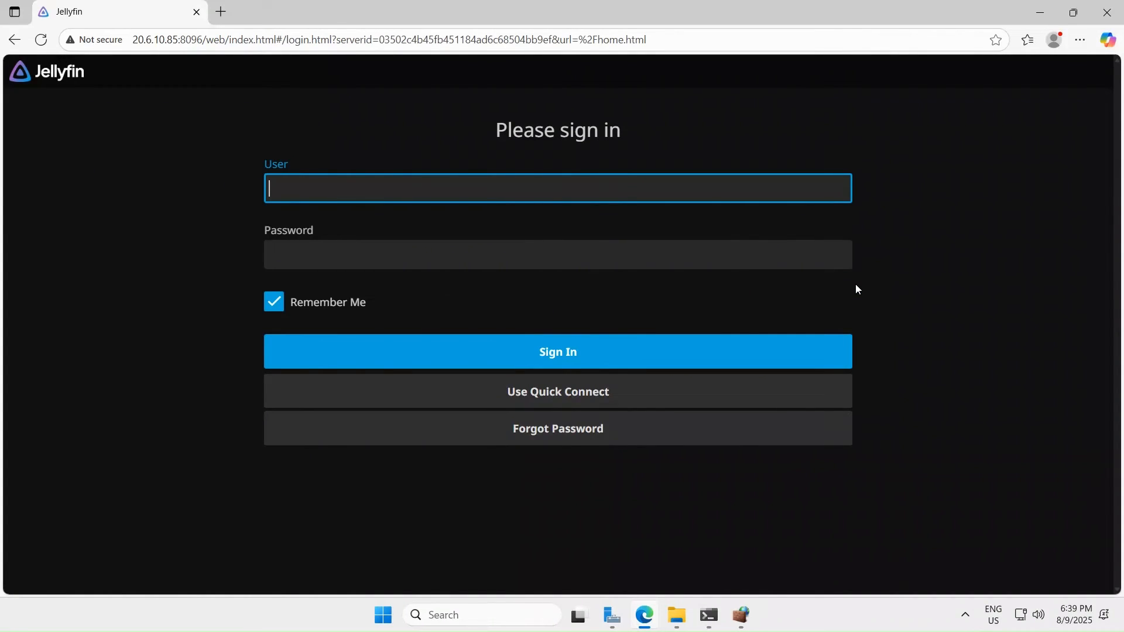
- Enter the admin username and password on the Jellyfin sign-in page
type("microsoftbeyond")
key("Tab")
type("•••••••••")
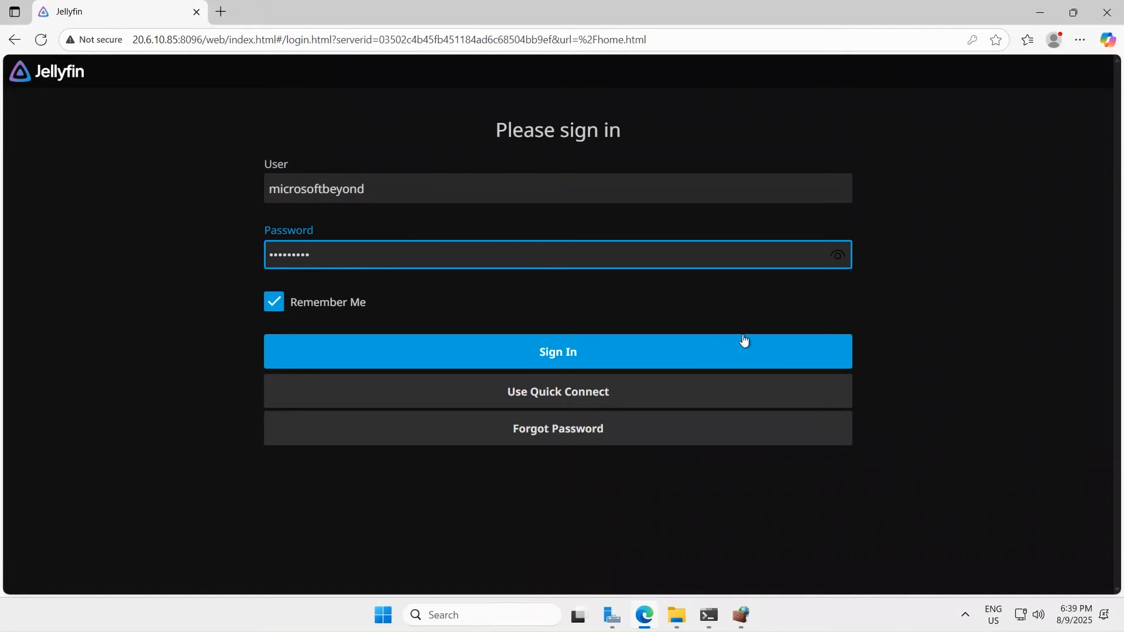
left_click(625, 344)
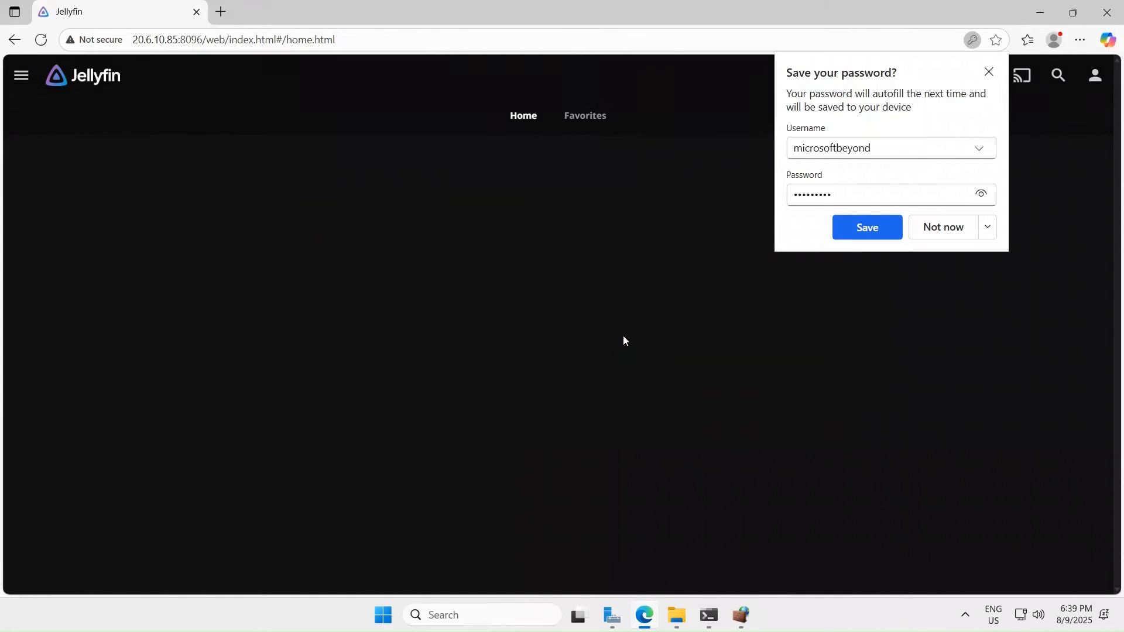
- Skip saving the password, stream the Louis Armstrong video, return home, and minimize Remote Desktop
left_click(936, 233)
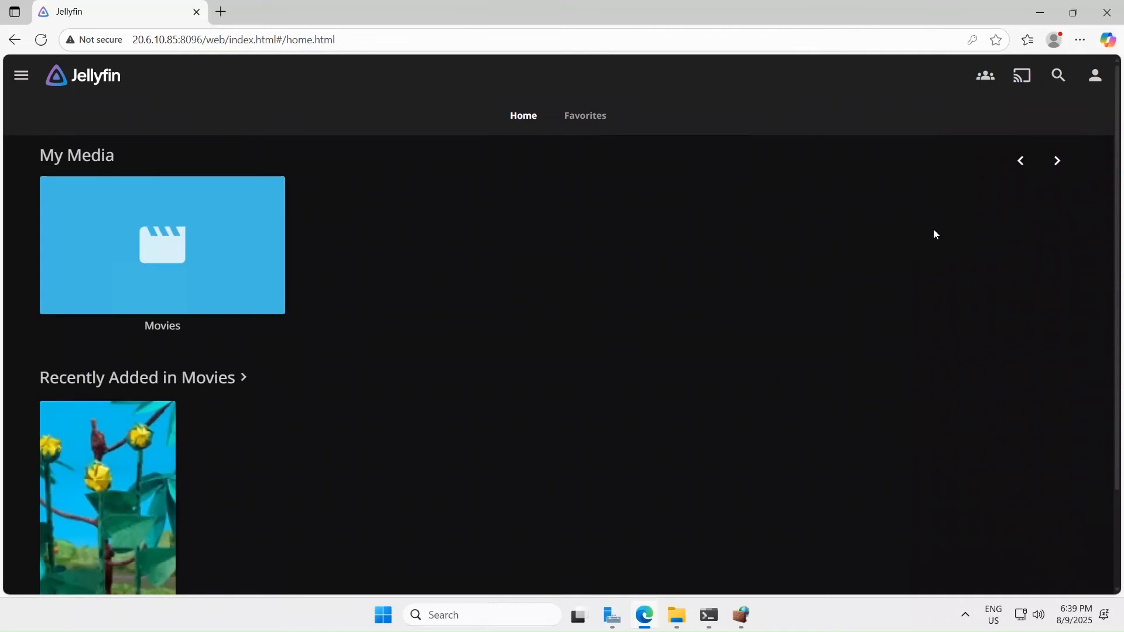
scroll(463, 331, "down", 2)
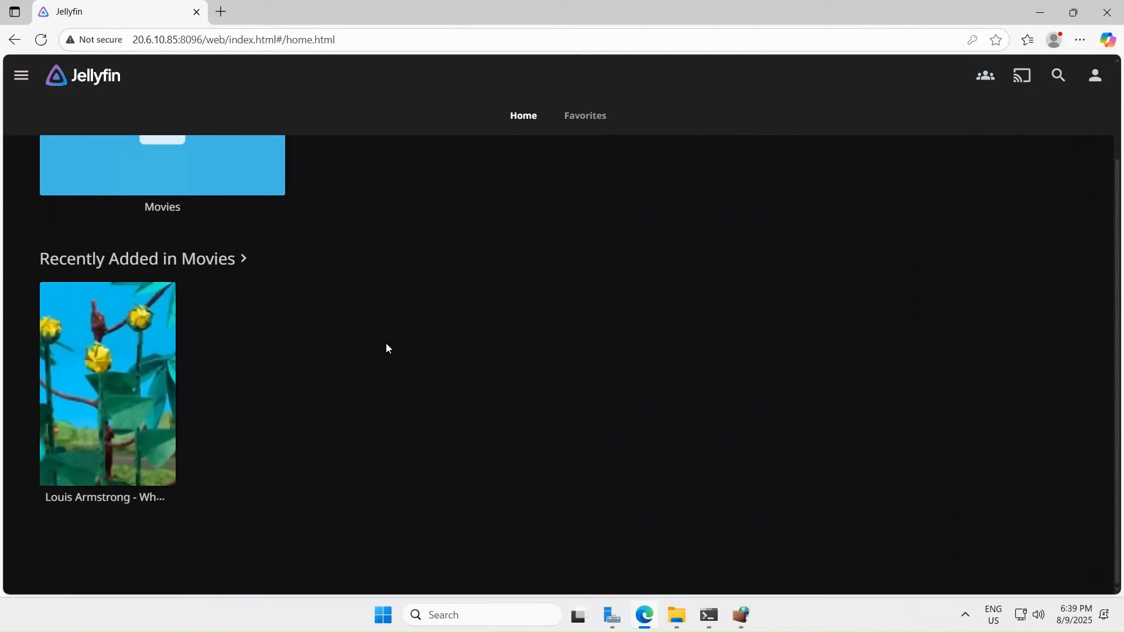
mouse_move(103, 400)
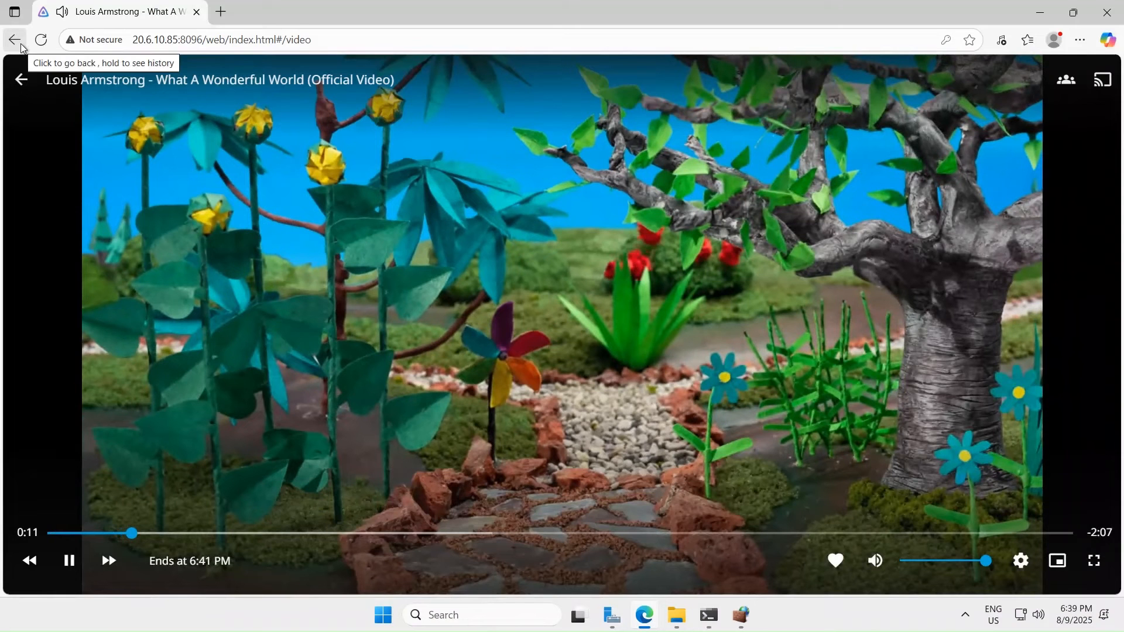
left_click(18, 43)
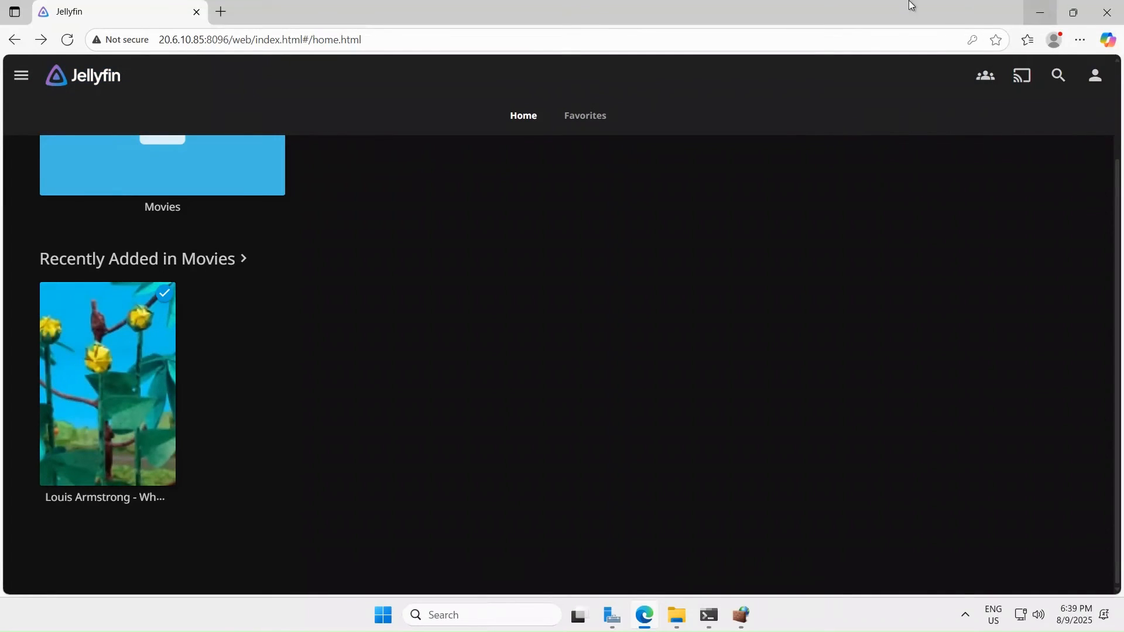
mouse_move(594, 3)
left_click(778, 12)
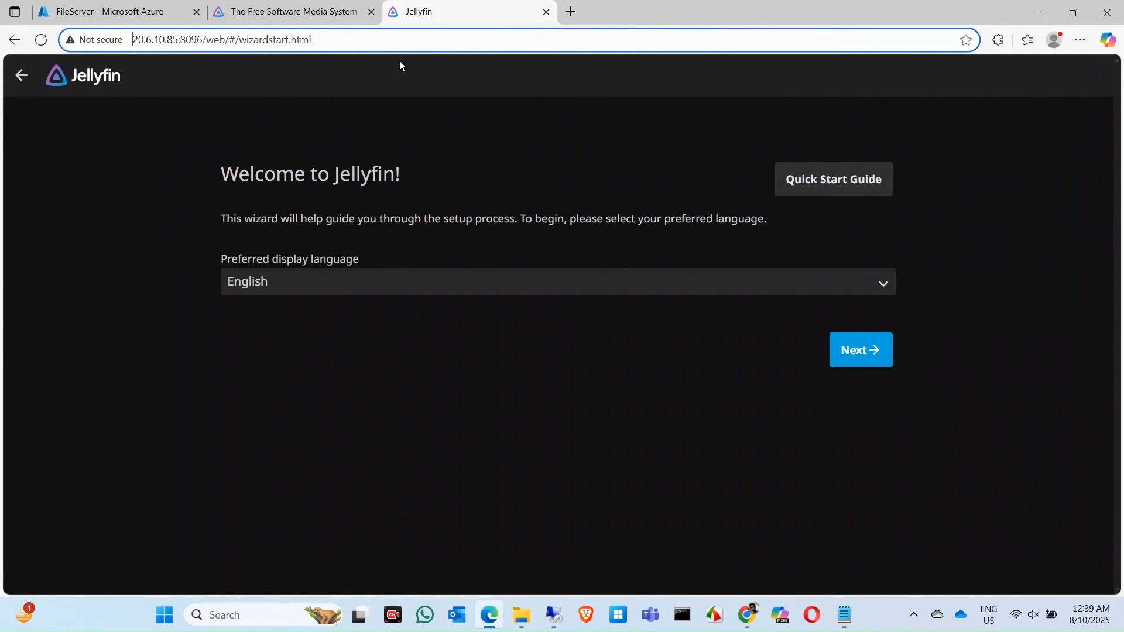
- Trim the local browser address to 20.6.10.85:8096 to load the Jellyfin server
left_click_drag(319, 40, 206, 36)
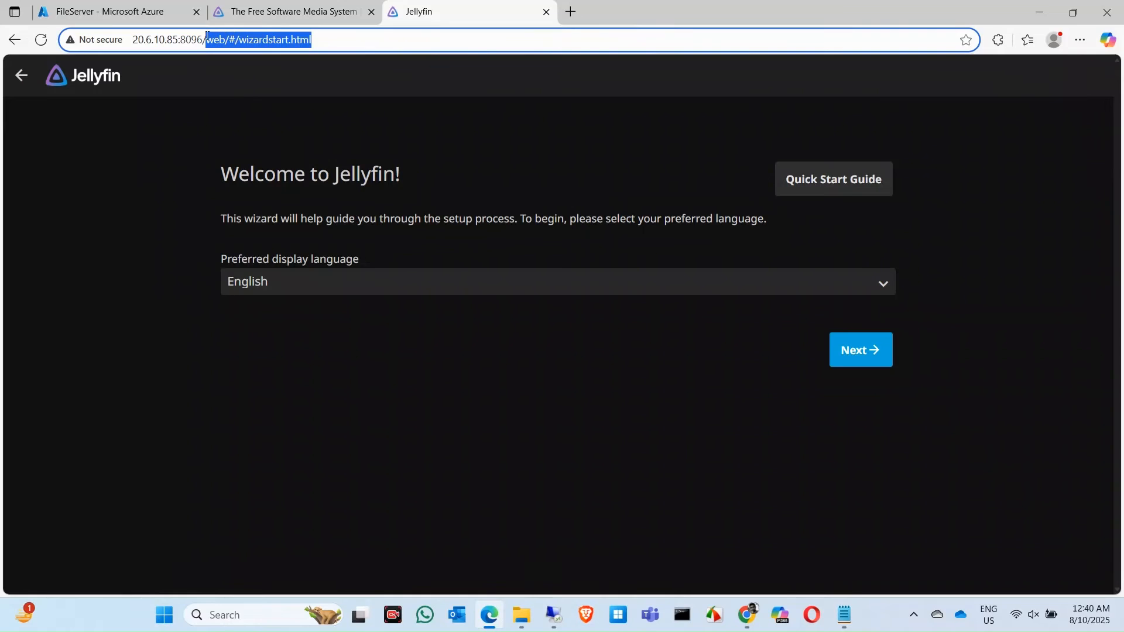
key("BackSpace")
key("Return")
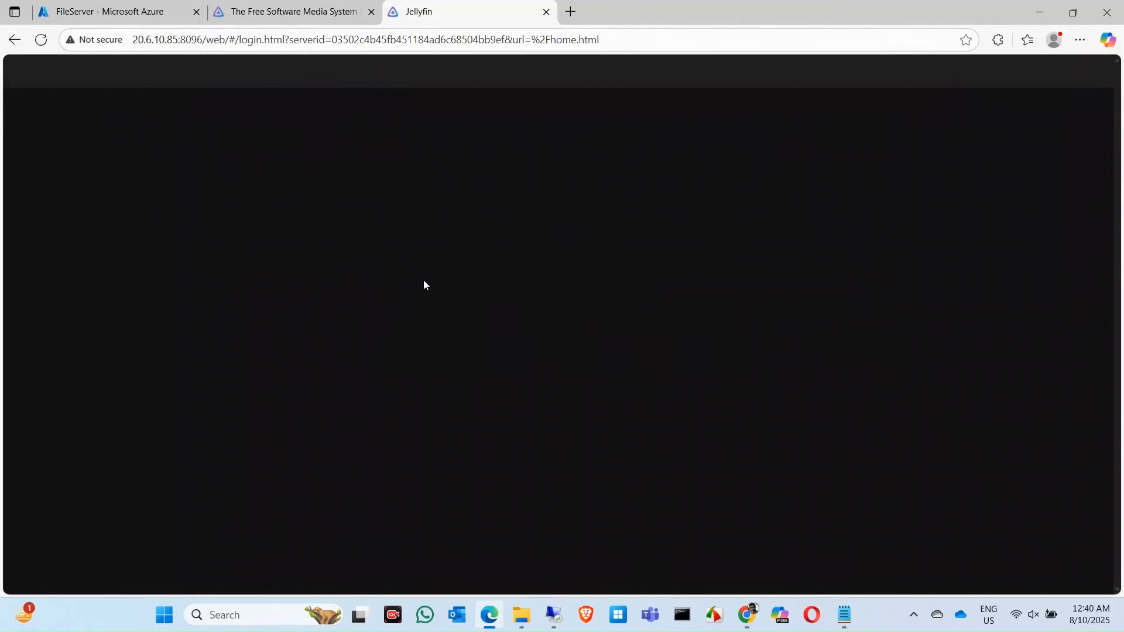
- Enter the account's username and password on the Jellyfin sign-in page
type("m")
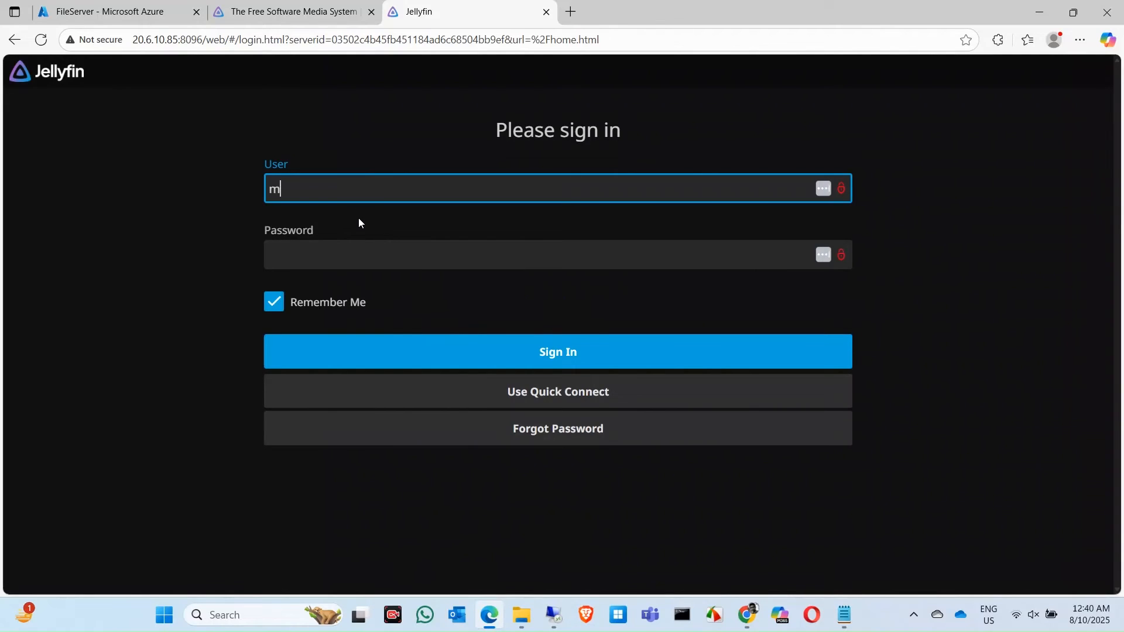
type("icrosoftbeyond")
key("Tab")
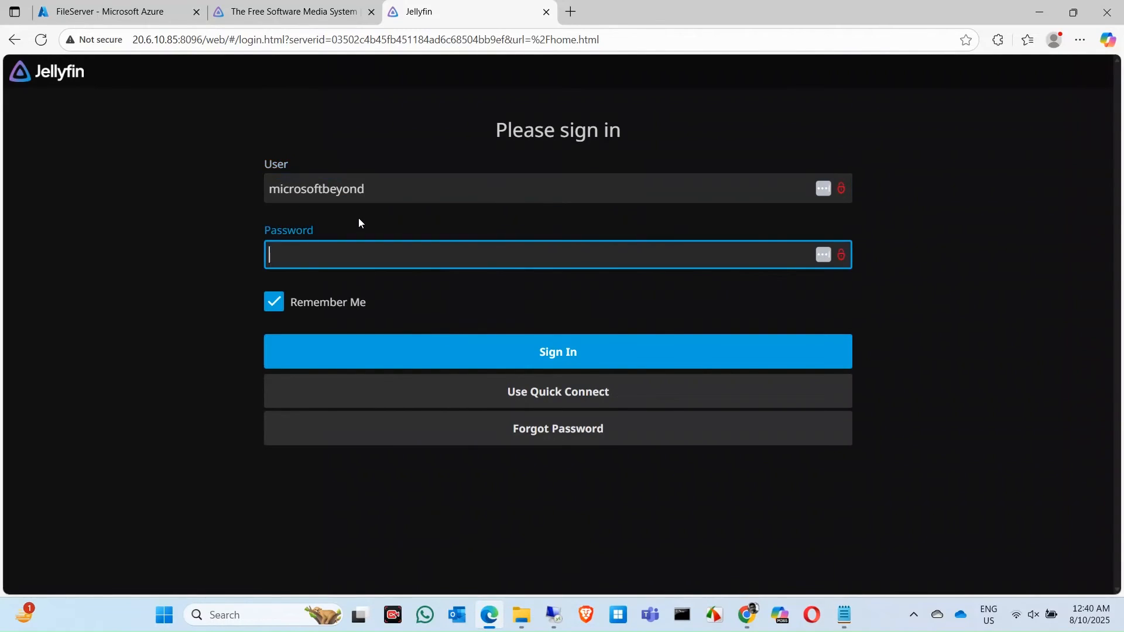
type("•••••••••")
- Sign in, decline saving the password, and open the Movies library
left_click(593, 363)
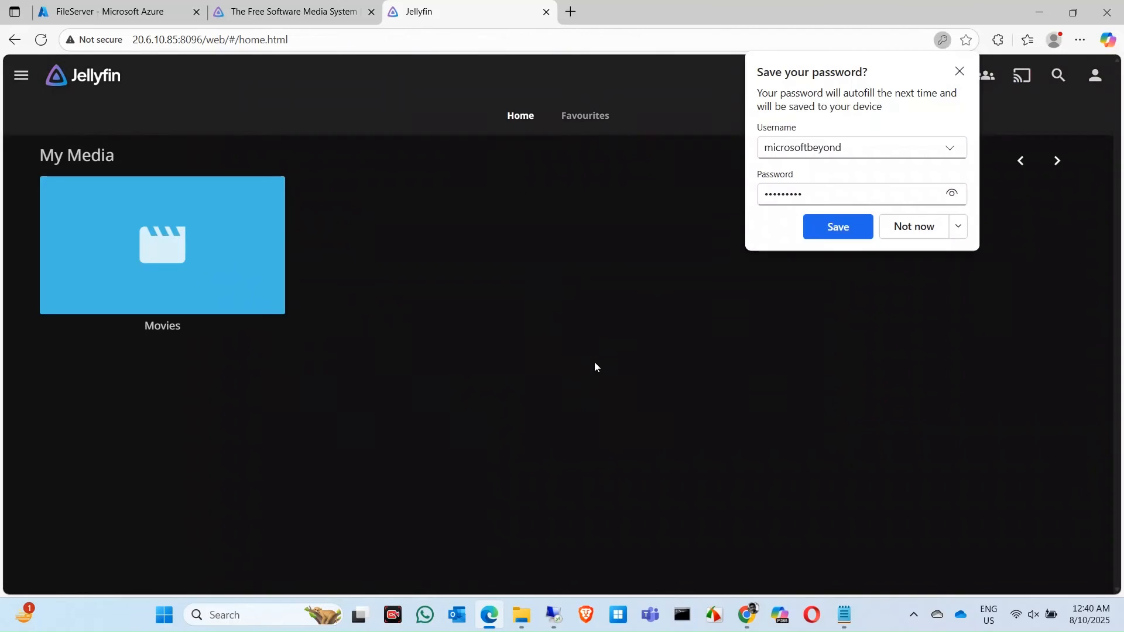
left_click(913, 228)
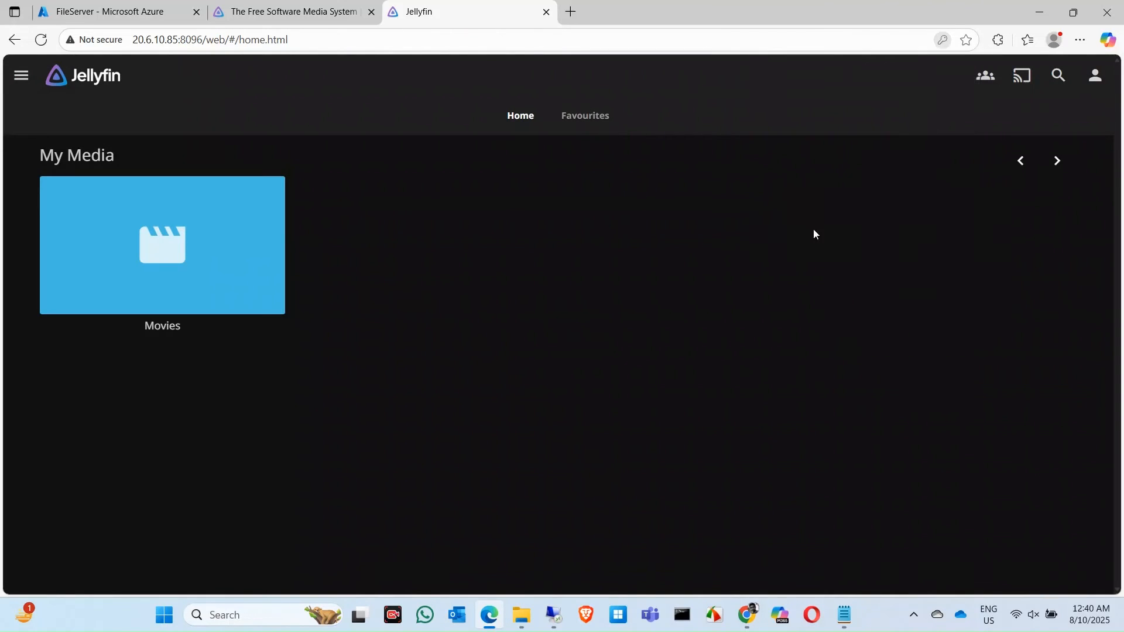
left_click(194, 255)
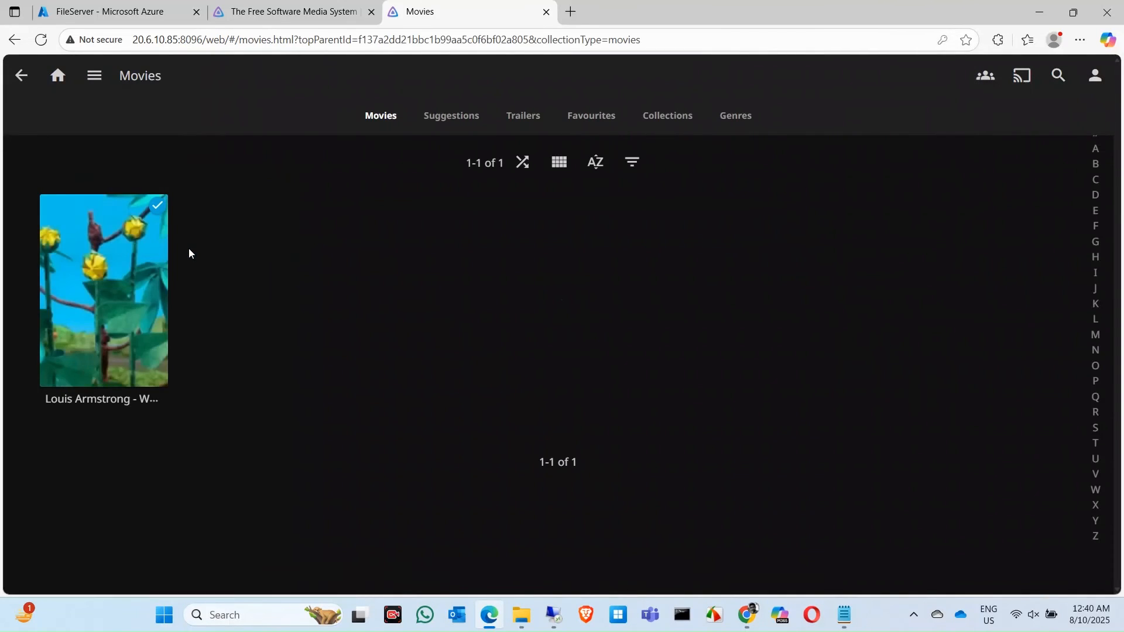
- Play the Louis Armstrong video, then go back to its details page
left_click(126, 303)
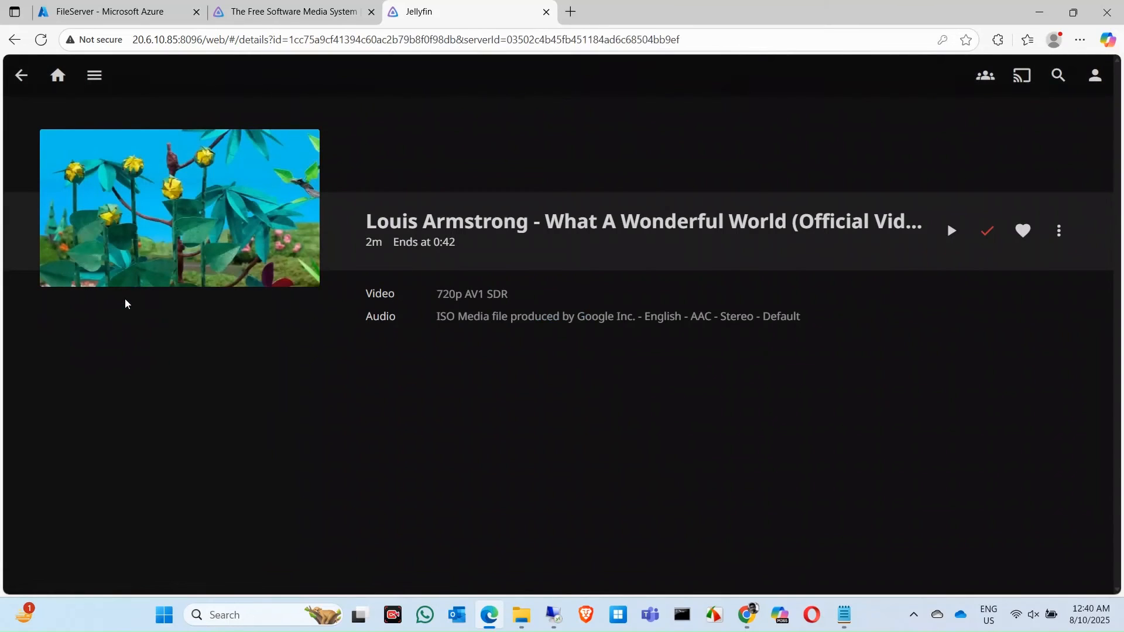
left_click(950, 233)
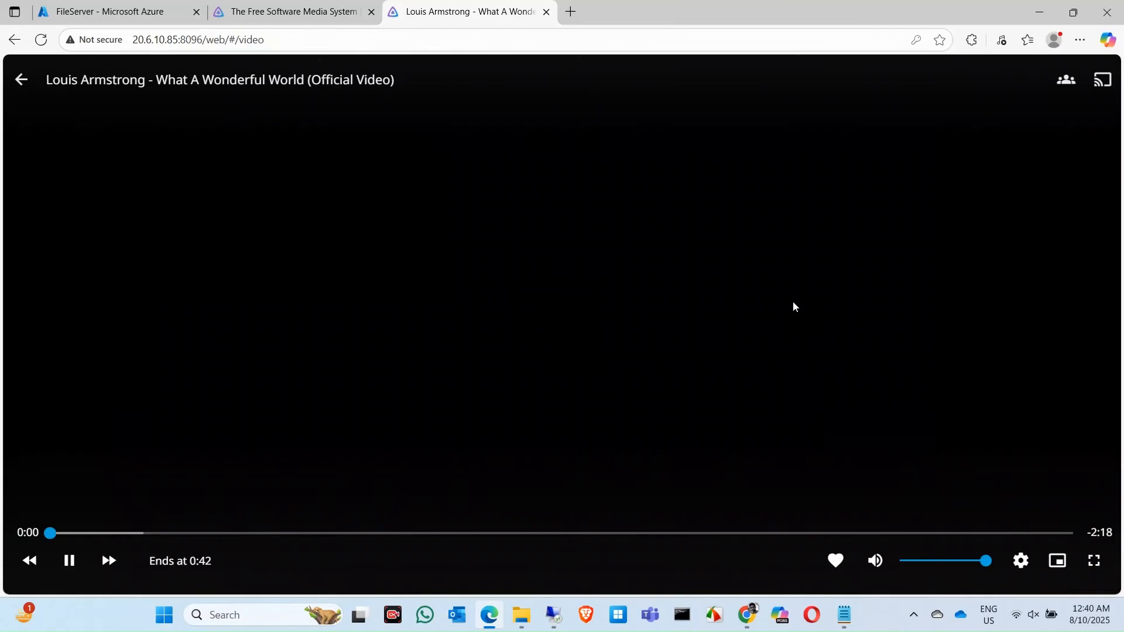
left_click(21, 79)
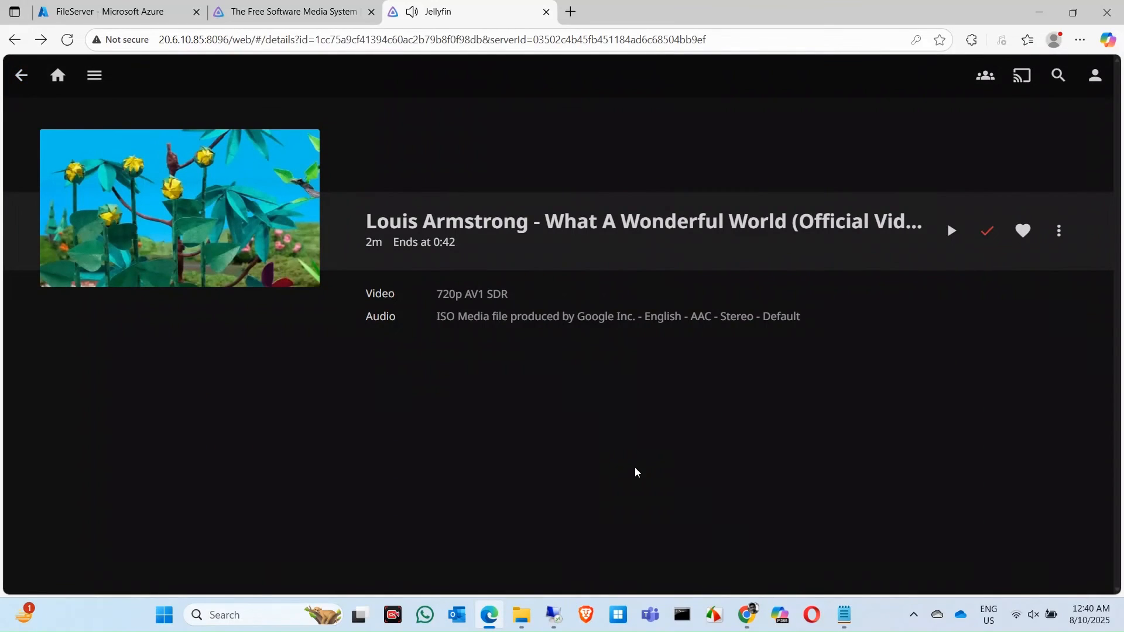
- Launch LDPlayer9 from the Start menu's app group, then hide it and bring Edge forward
left_click(164, 615)
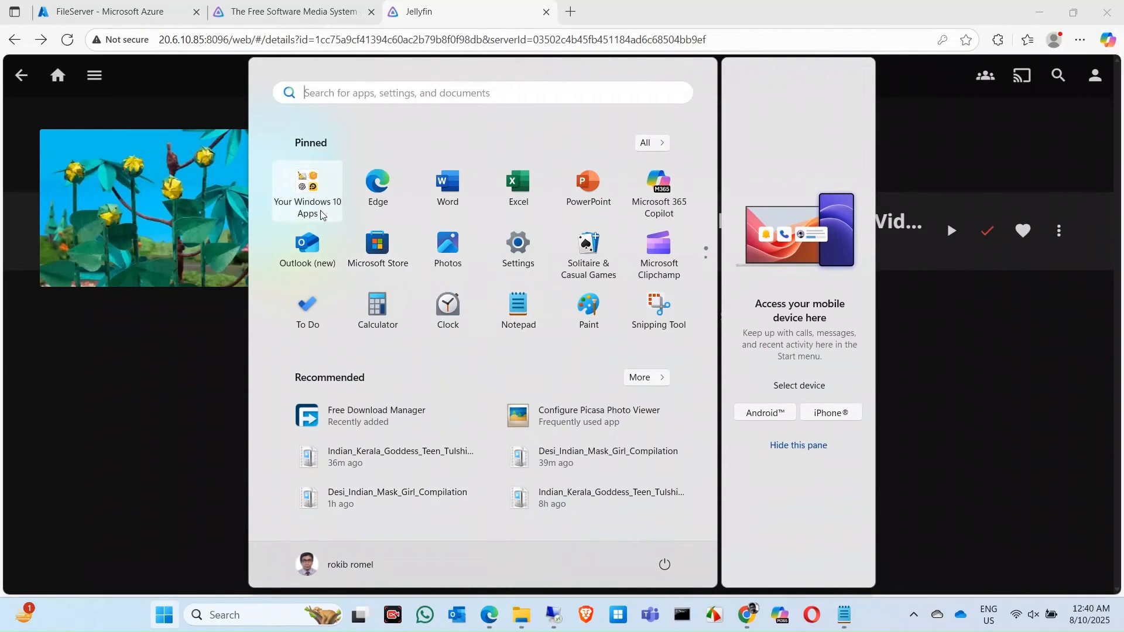
left_click(308, 184)
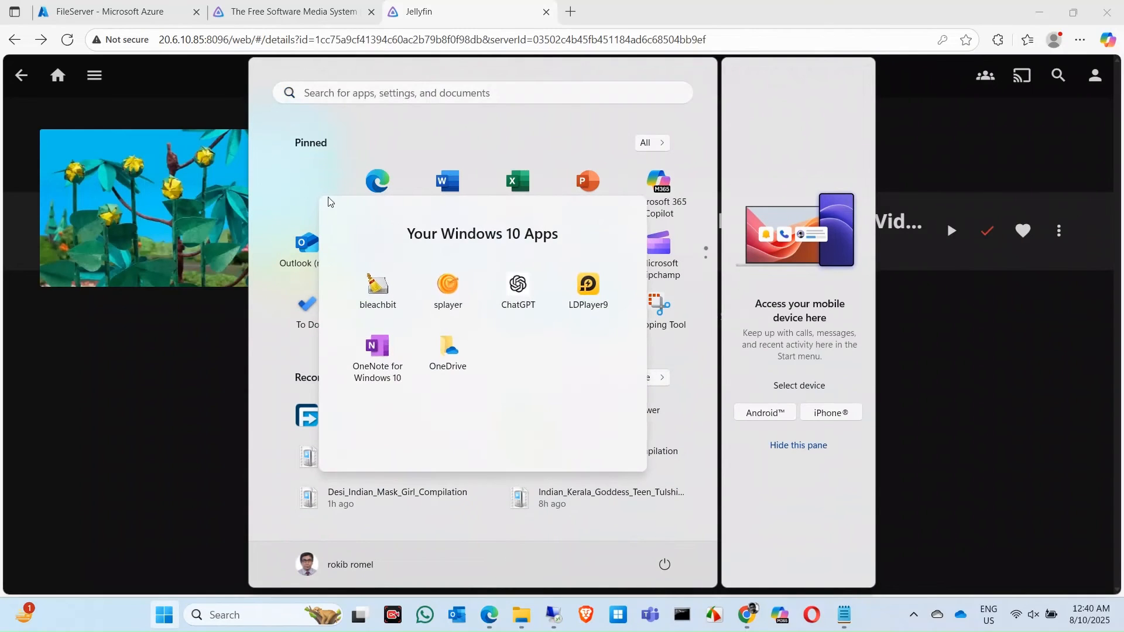
left_click(590, 290)
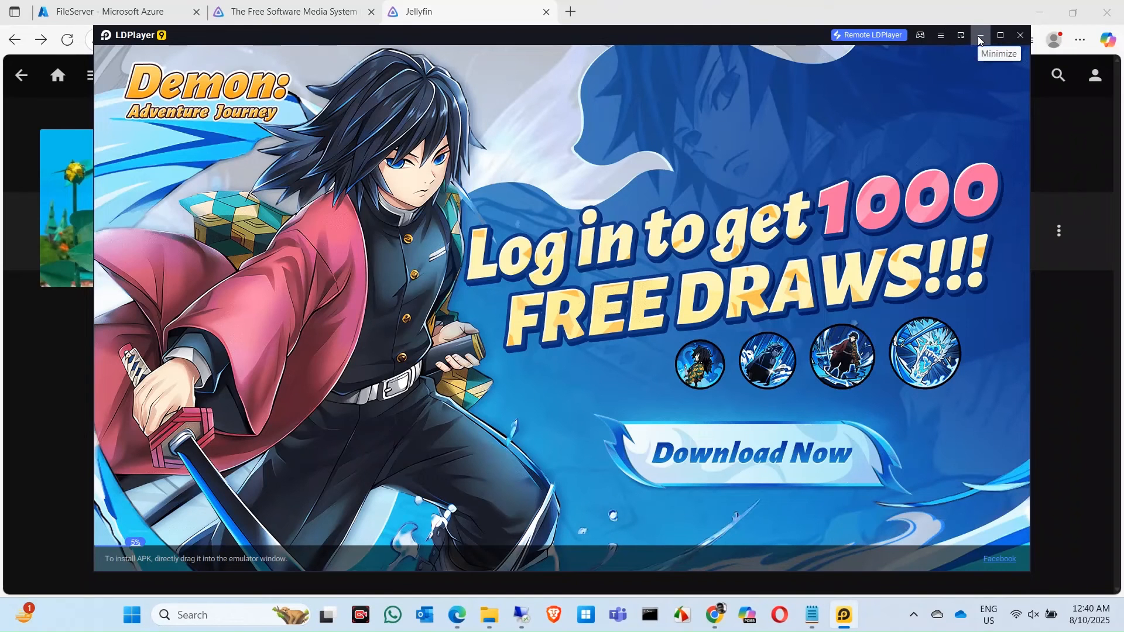
left_click(981, 37)
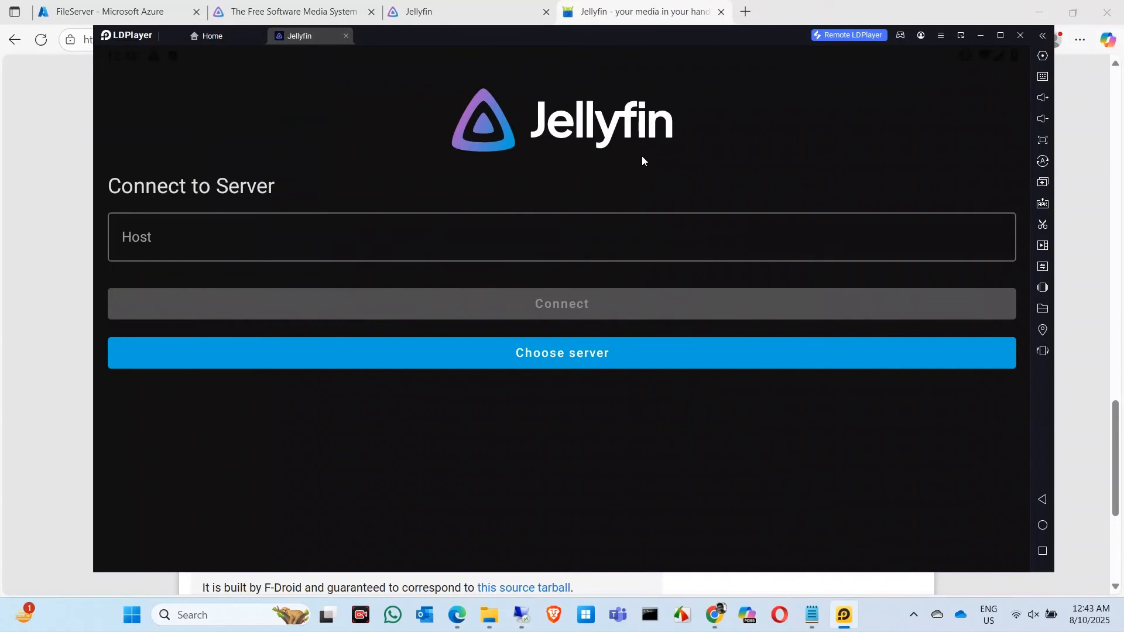
left_click(642, 13)
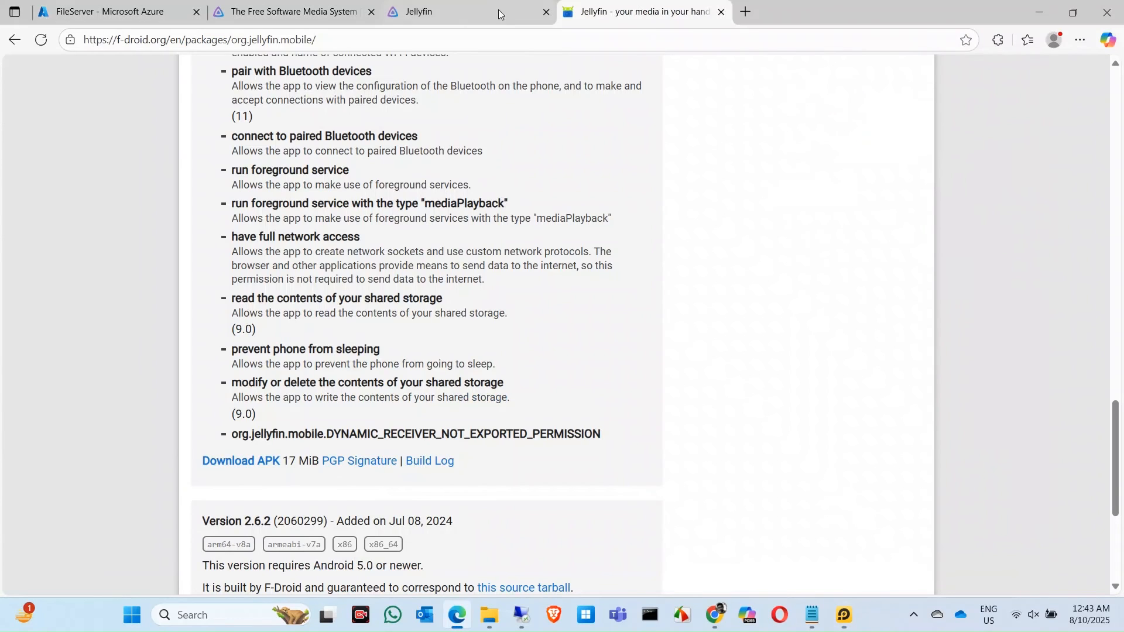
- Switch to the jellyfin.org tab and open its Downloads page
left_click(461, 12)
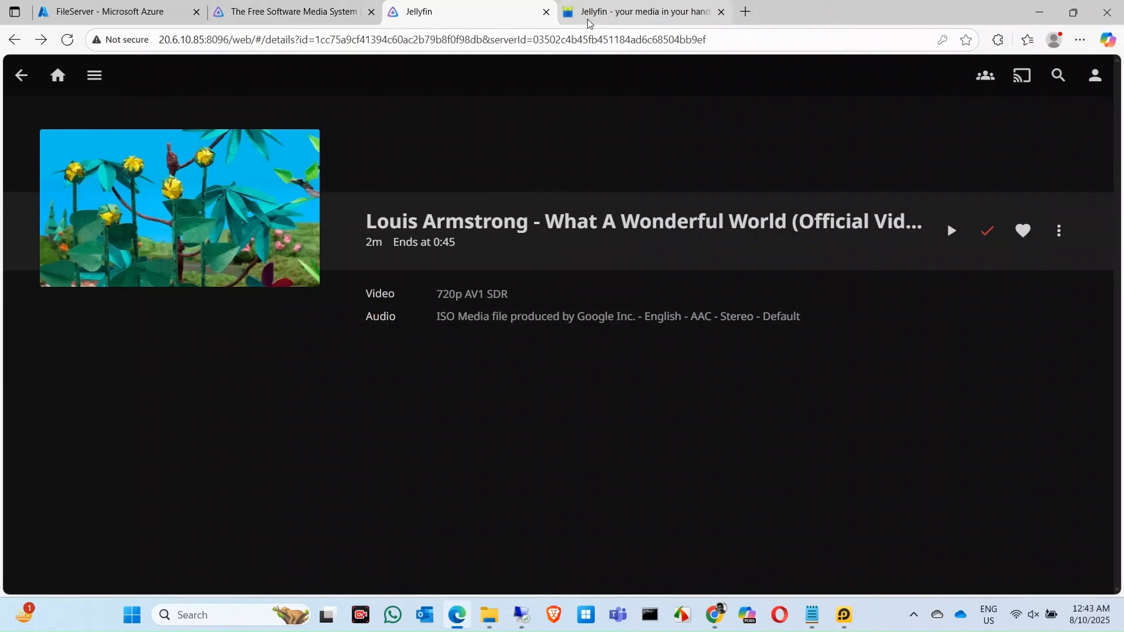
left_click(306, 11)
scroll(382, 296, "up", 3)
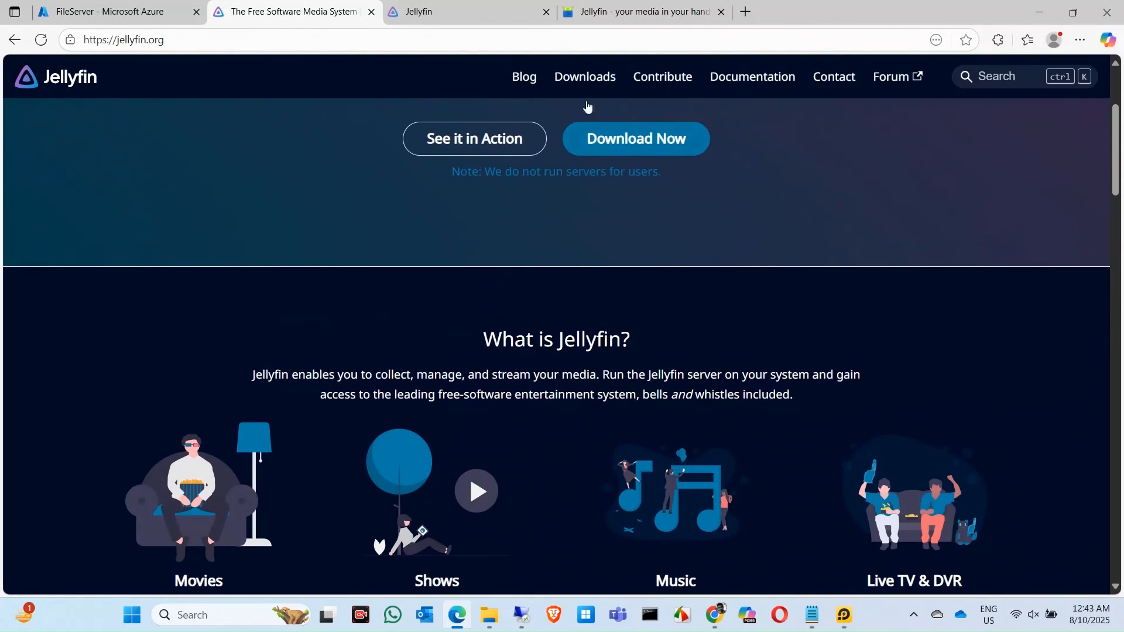
left_click(585, 76)
- Browse the Jellyfin client app cards, then switch to the F-Droid Jellyfin tab
scroll(434, 321, "down", 1)
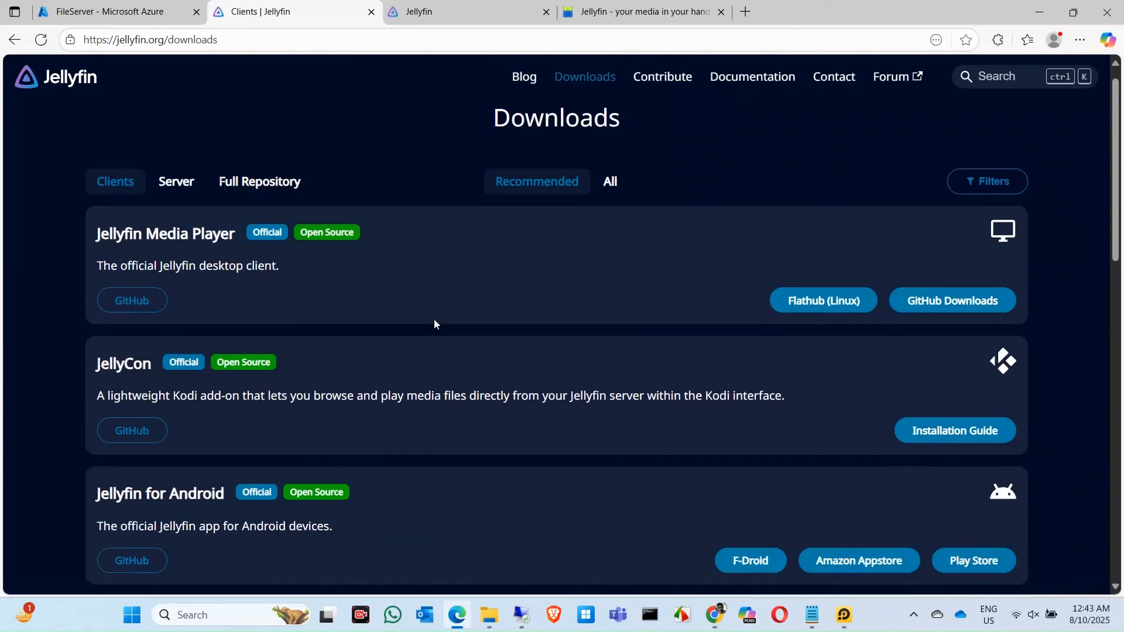
scroll(434, 324, "down", 1)
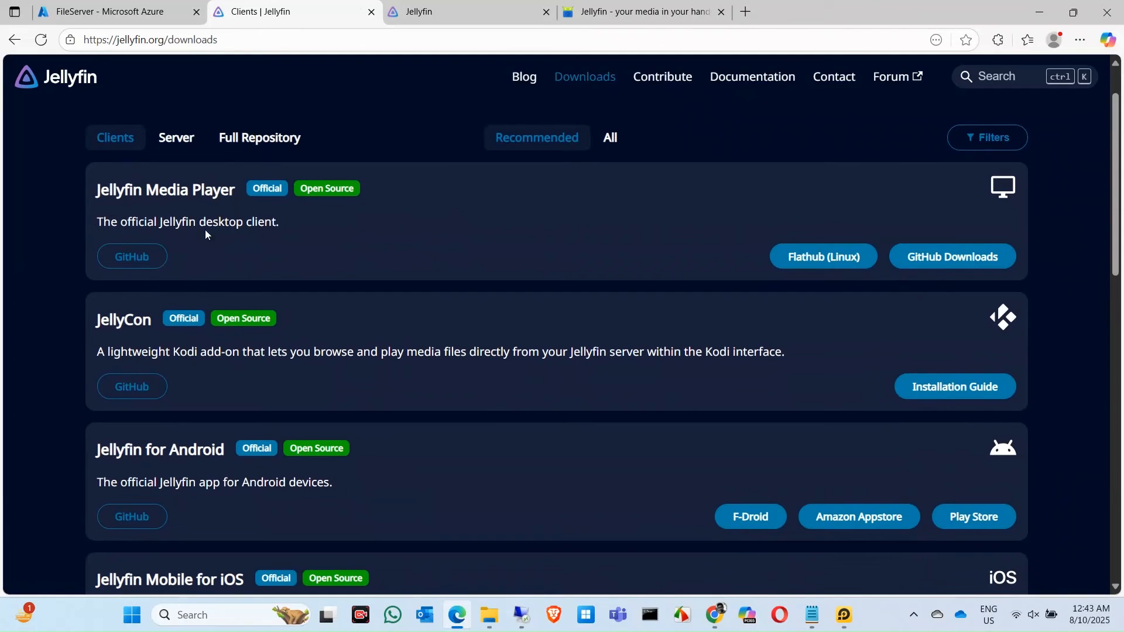
scroll(225, 418, "down", 1)
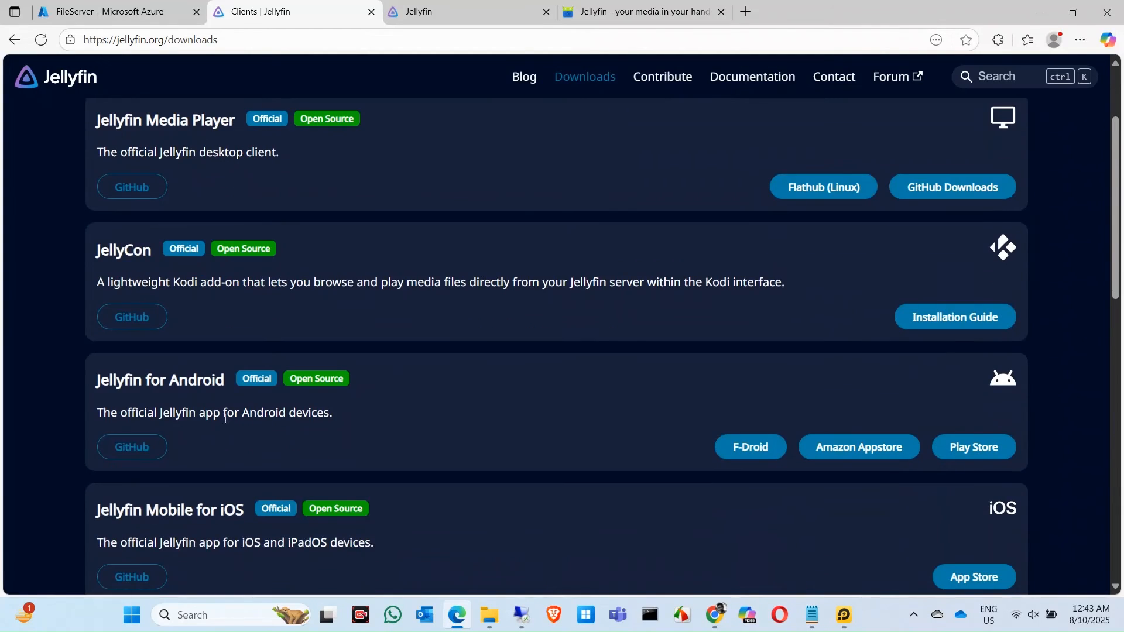
scroll(252, 364, "down", 3)
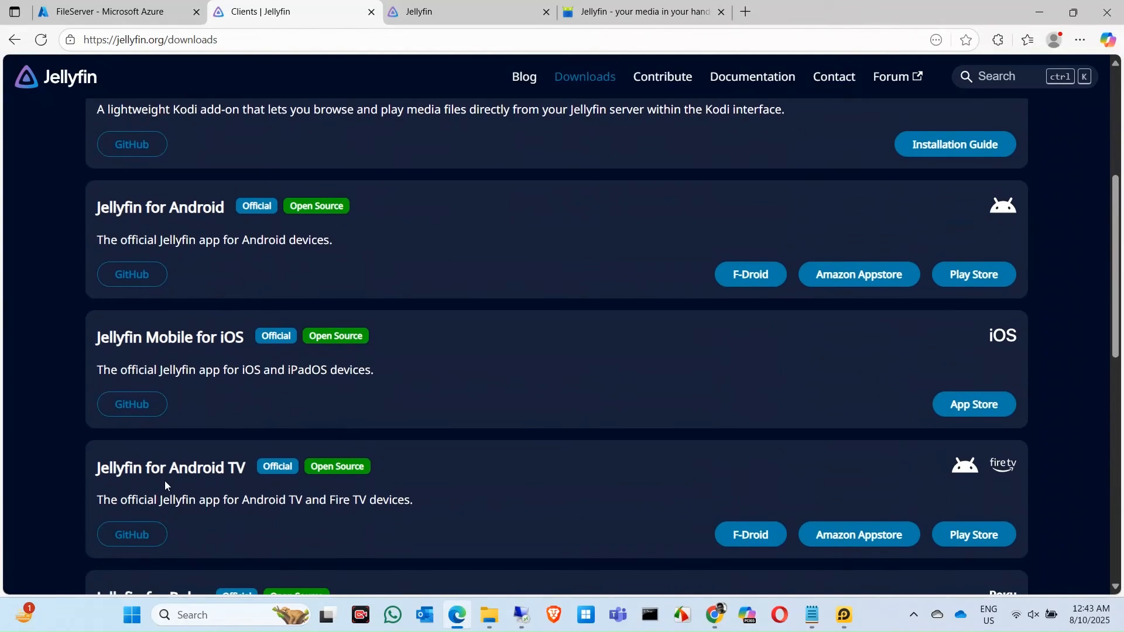
scroll(165, 486, "down", 1)
scroll(244, 472, "down", 1)
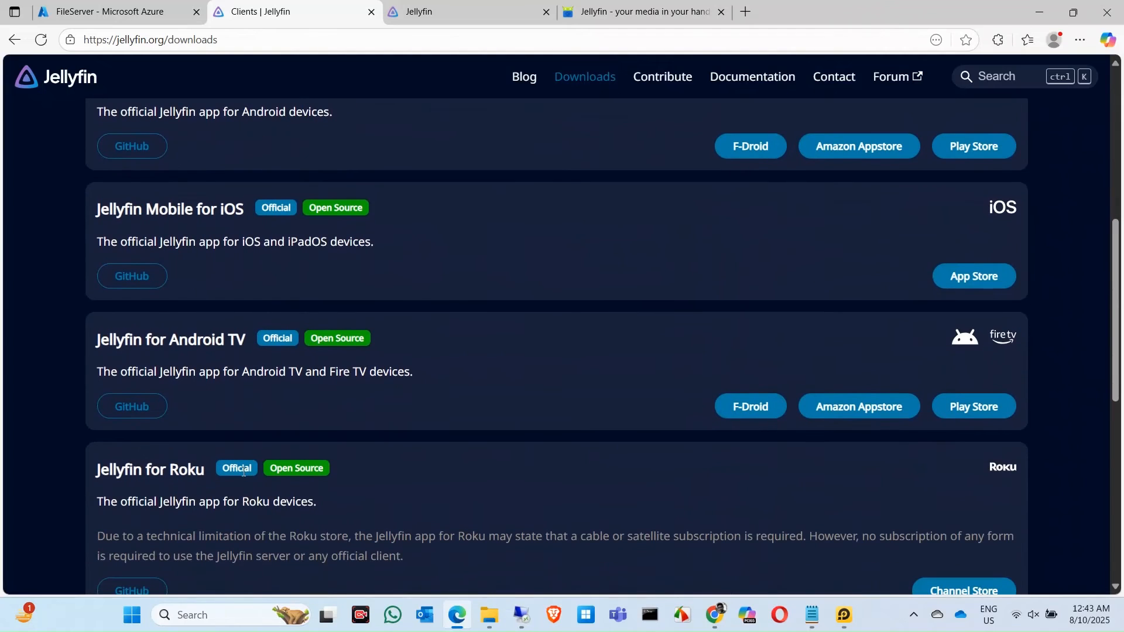
scroll(235, 414, "up", 1)
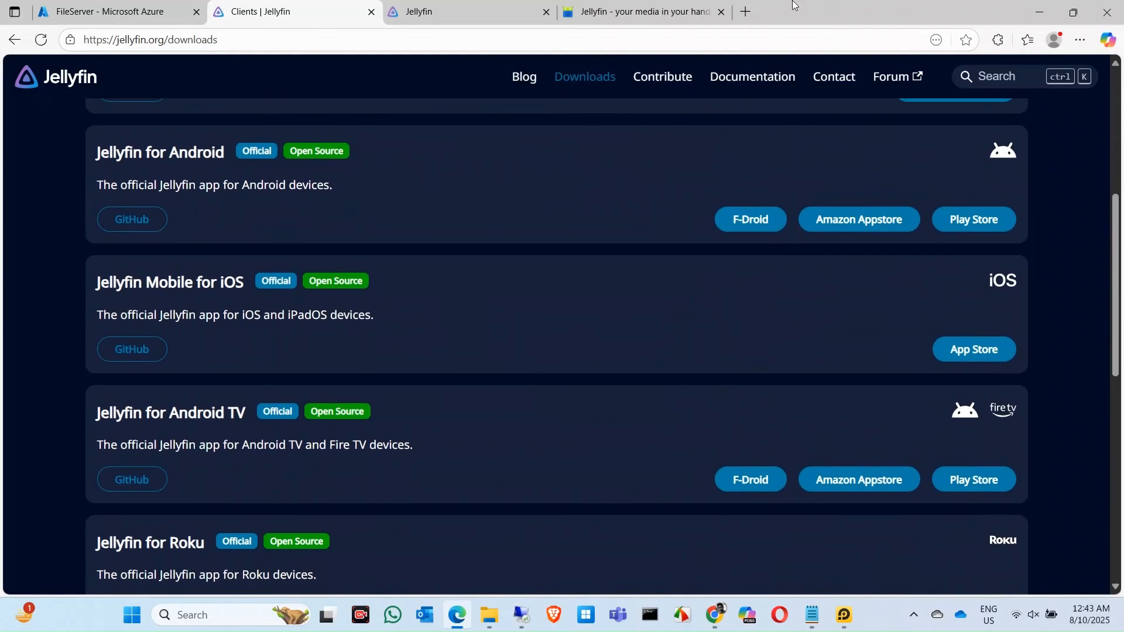
left_click(621, 16)
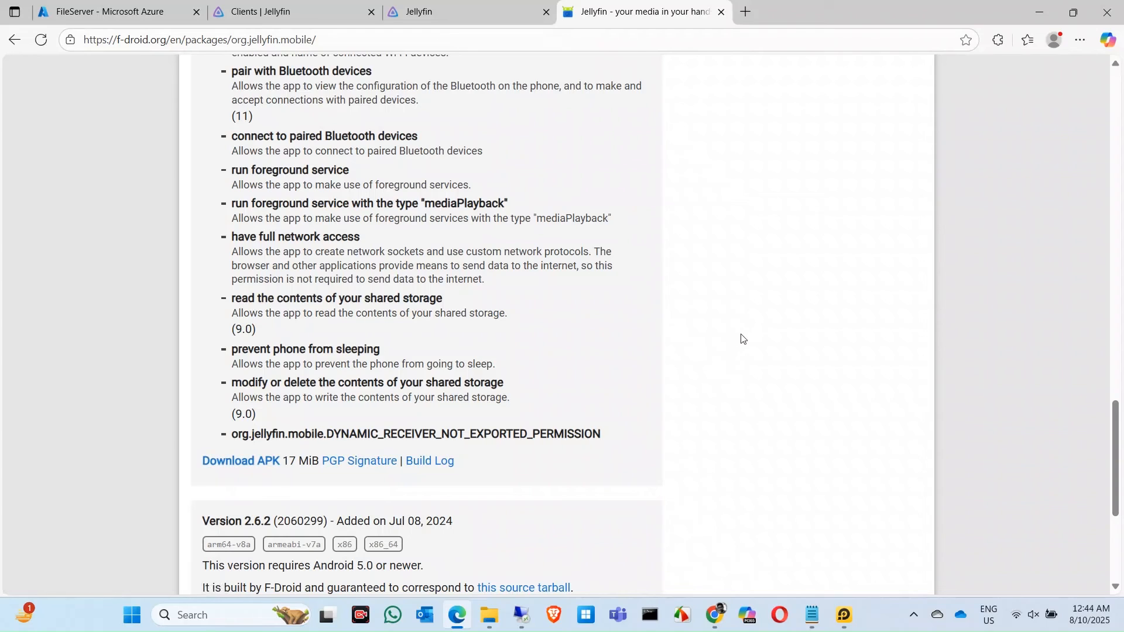
- Start entering the Host in the emulator's Jellyfin app and copy the VM's public IP from Azure
left_click(846, 614)
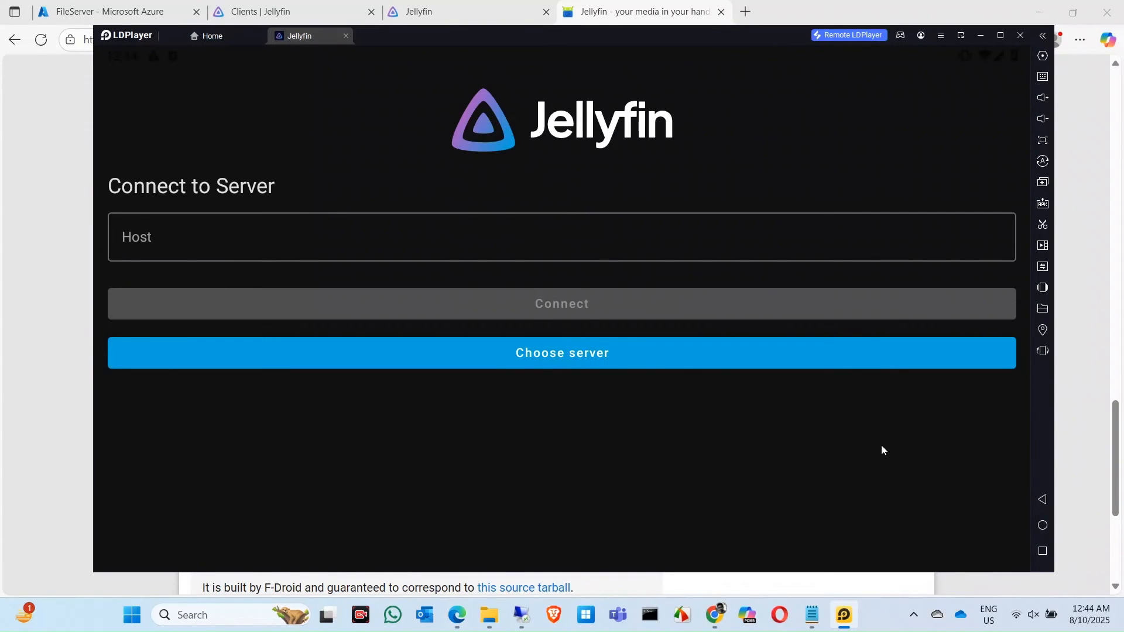
left_click(243, 235)
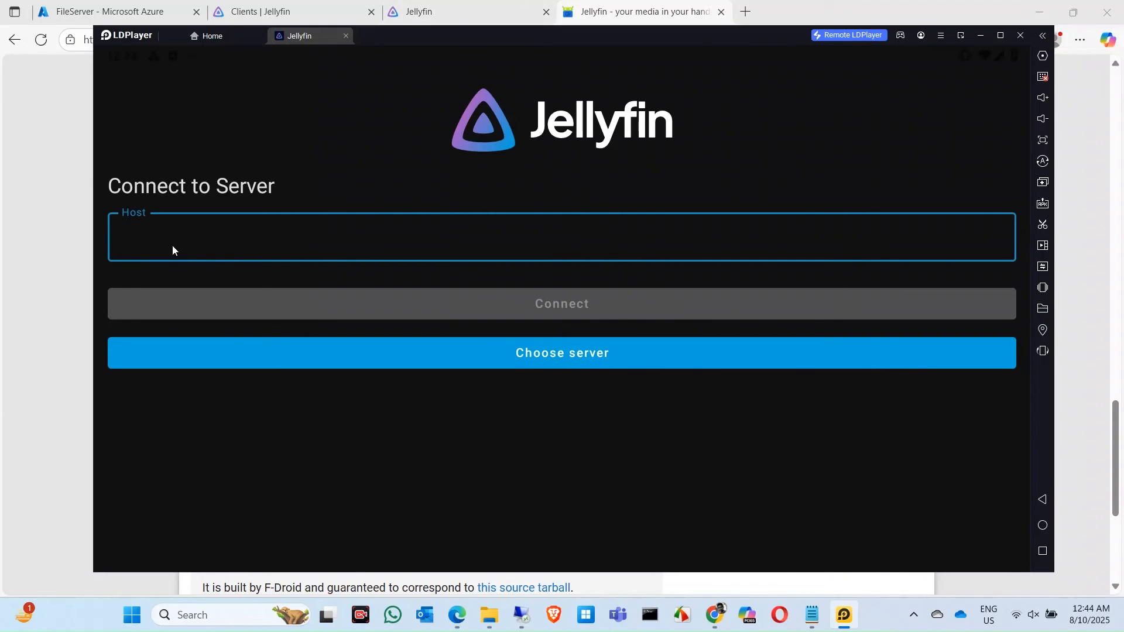
type("20.")
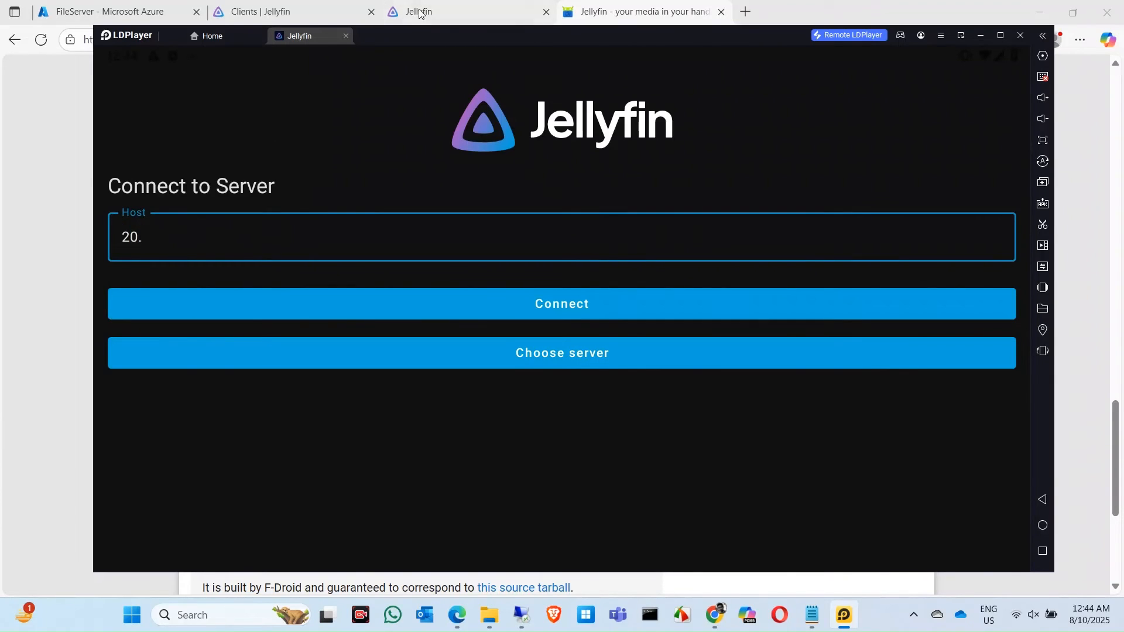
left_click(108, 12)
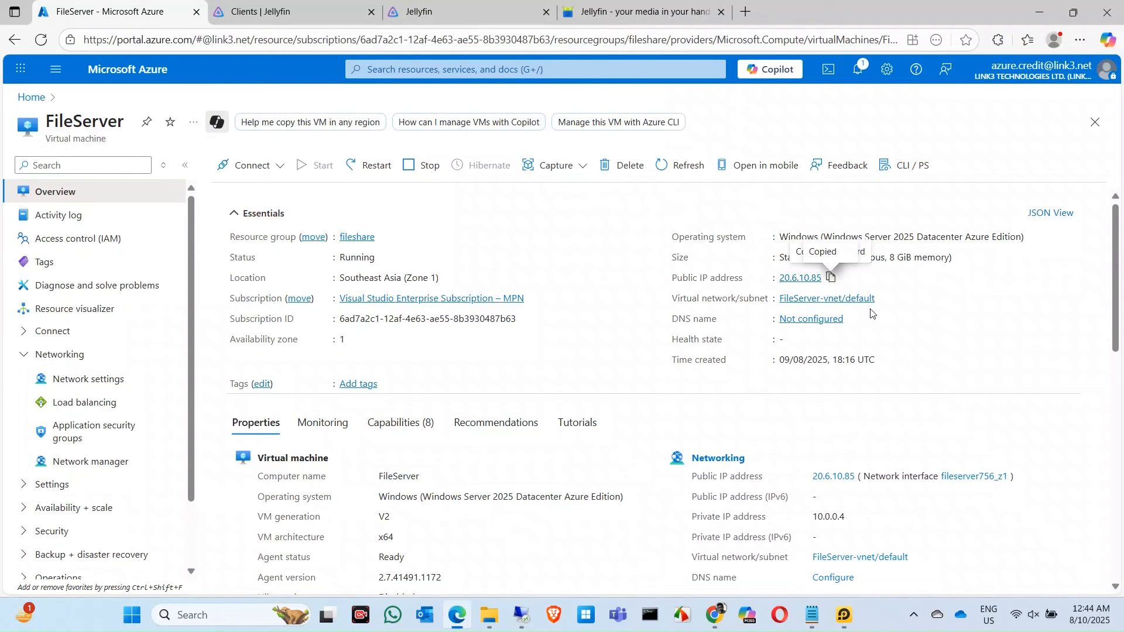
left_click(831, 277)
- Paste 20.6.10.85 into the Host field and connect to the server
left_click(844, 615)
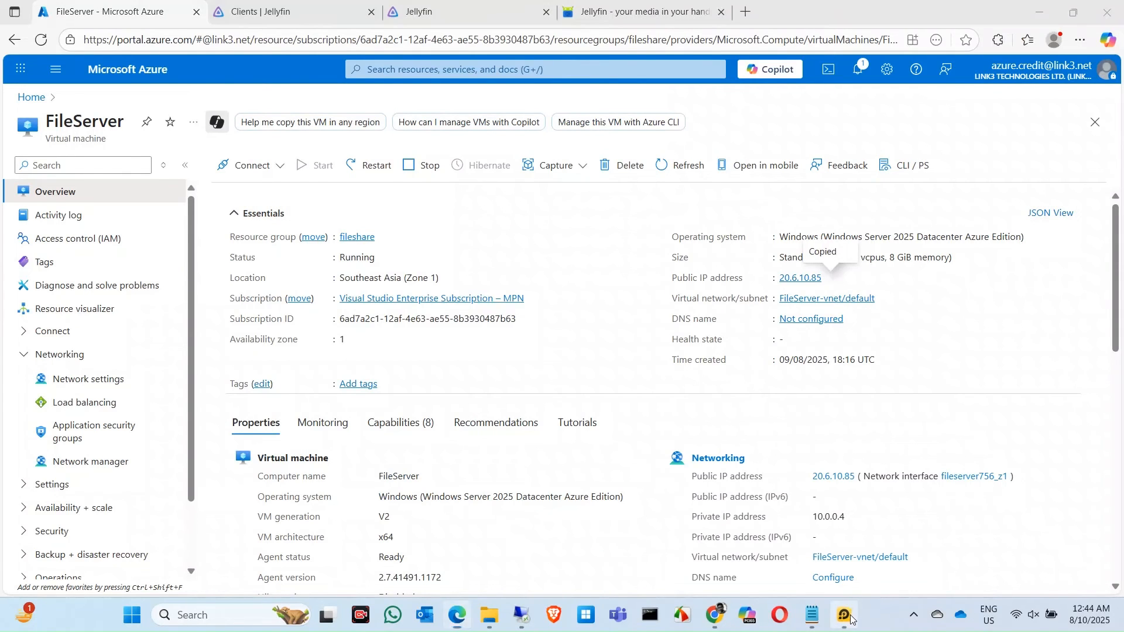
left_click(220, 242)
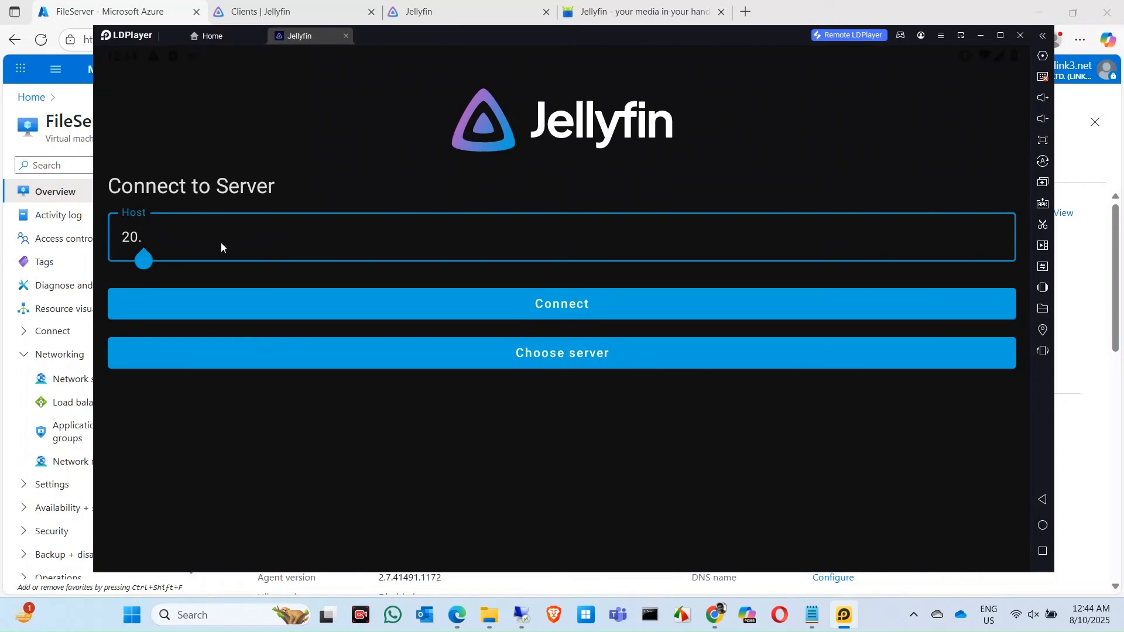
key("BackSpace")
key("BackSpace")
key("BackSpace")
key("ctrl+v")
left_click(402, 313)
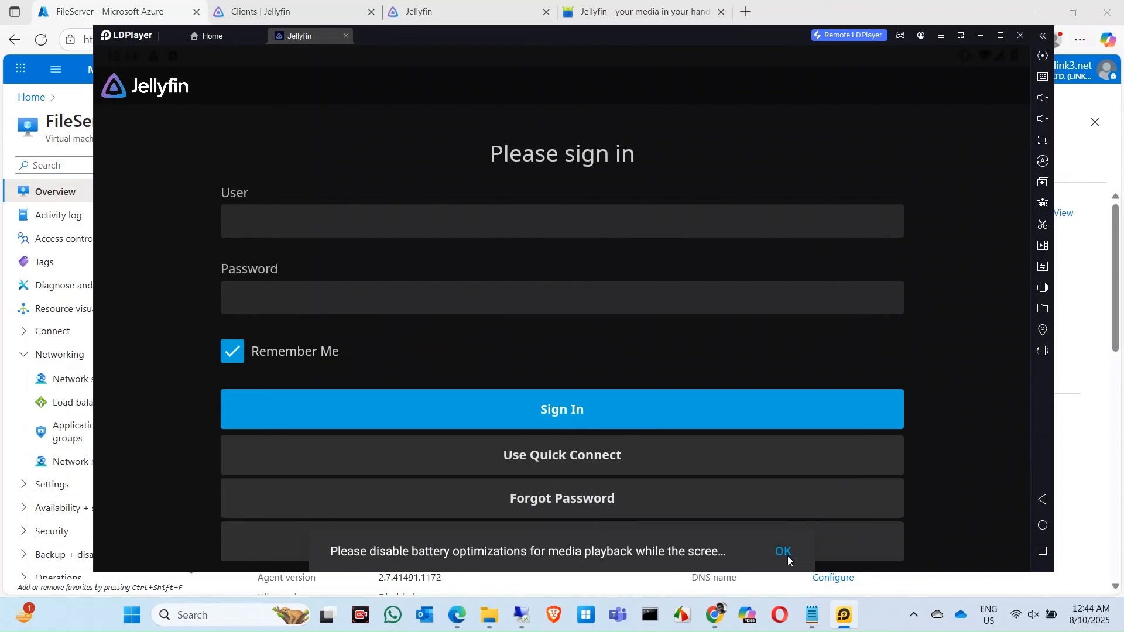
- Dismiss the battery optimization prompt and close the extra Android settings tab
left_click(785, 553)
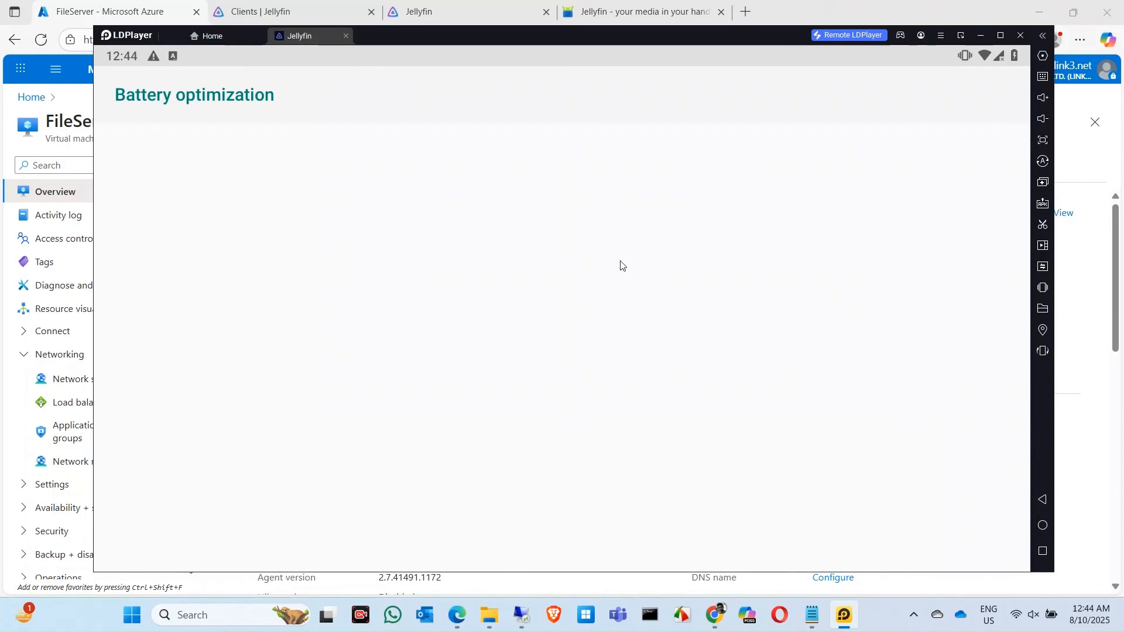
left_click(119, 94)
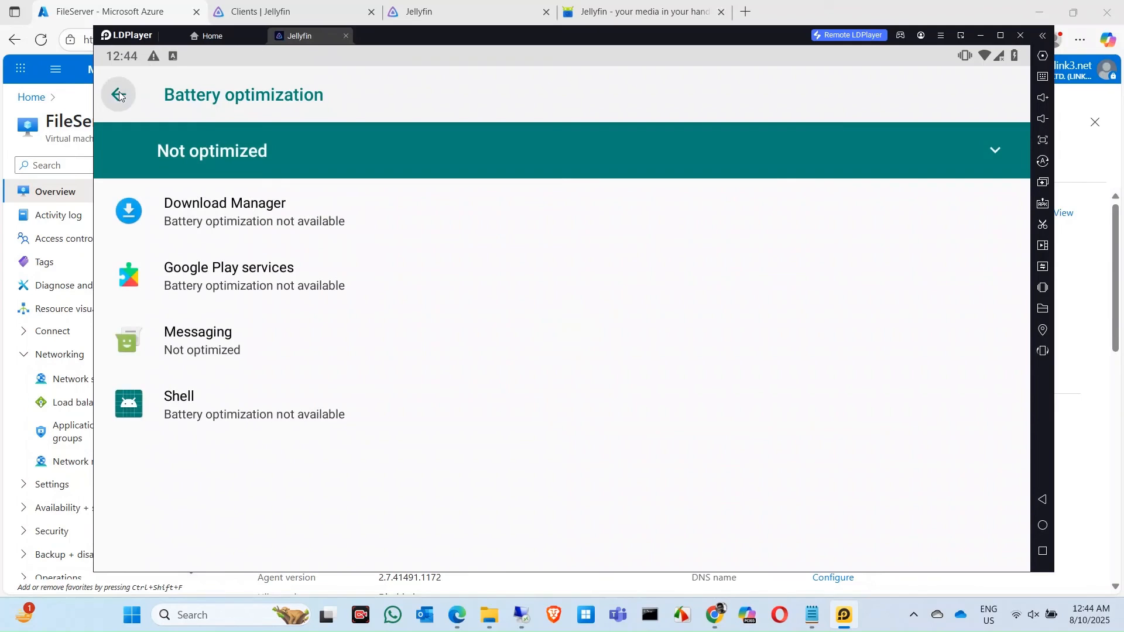
left_click(305, 37)
left_click(431, 35)
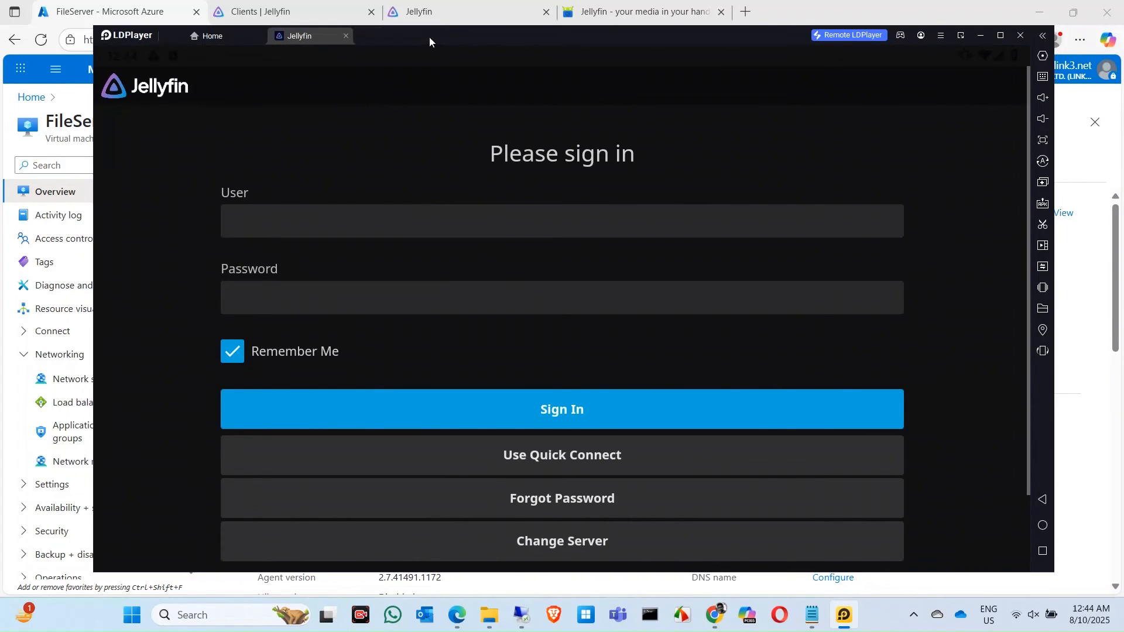
- Sign in to the Jellyfin app with the admin username and password
left_click(334, 214)
type("micro")
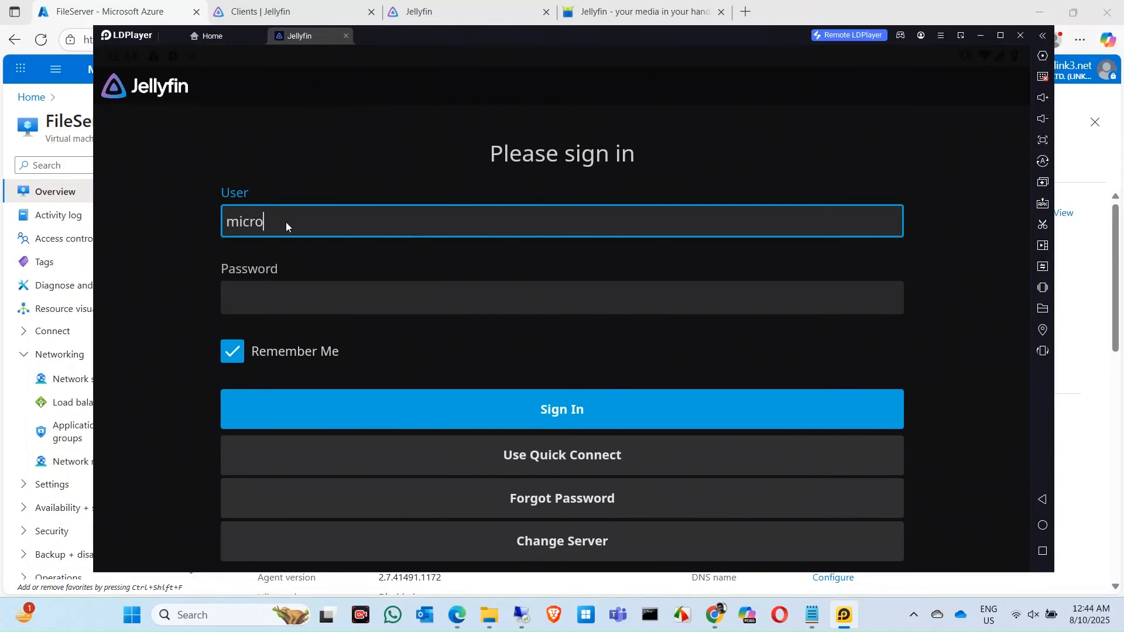
type("softbeyond")
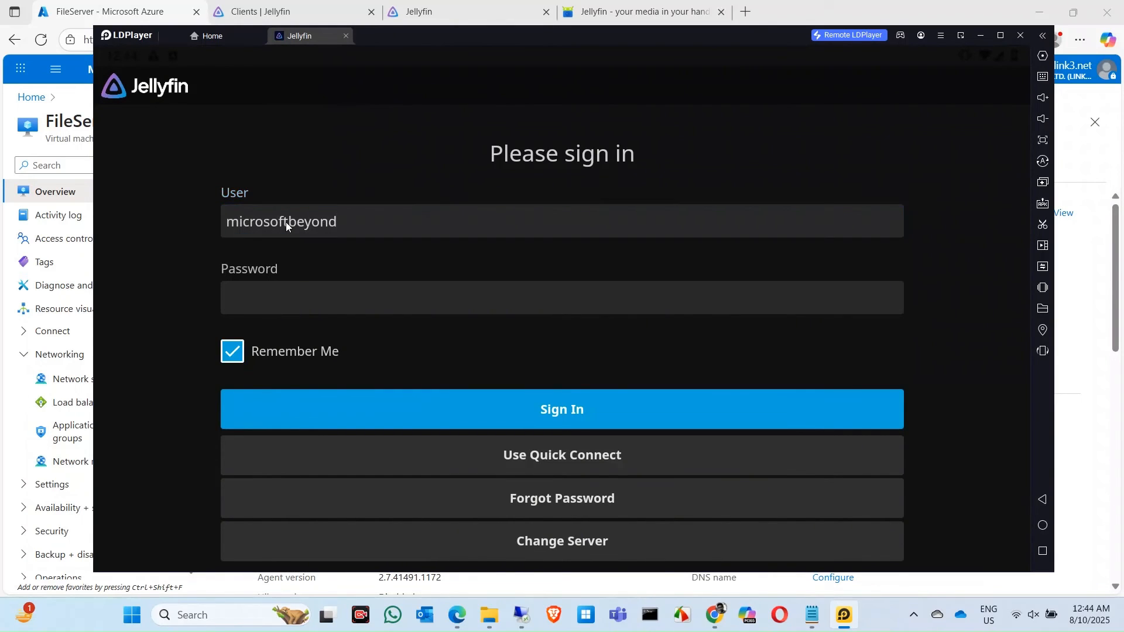
key("Tab")
left_click(330, 297)
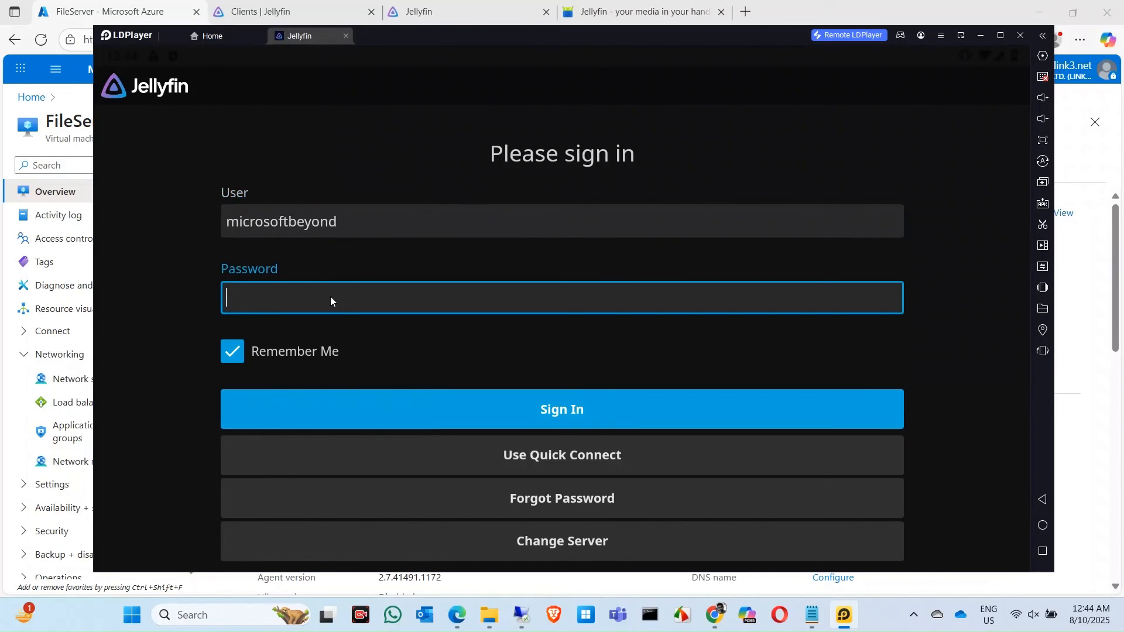
type("***e****4")
left_click(546, 414)
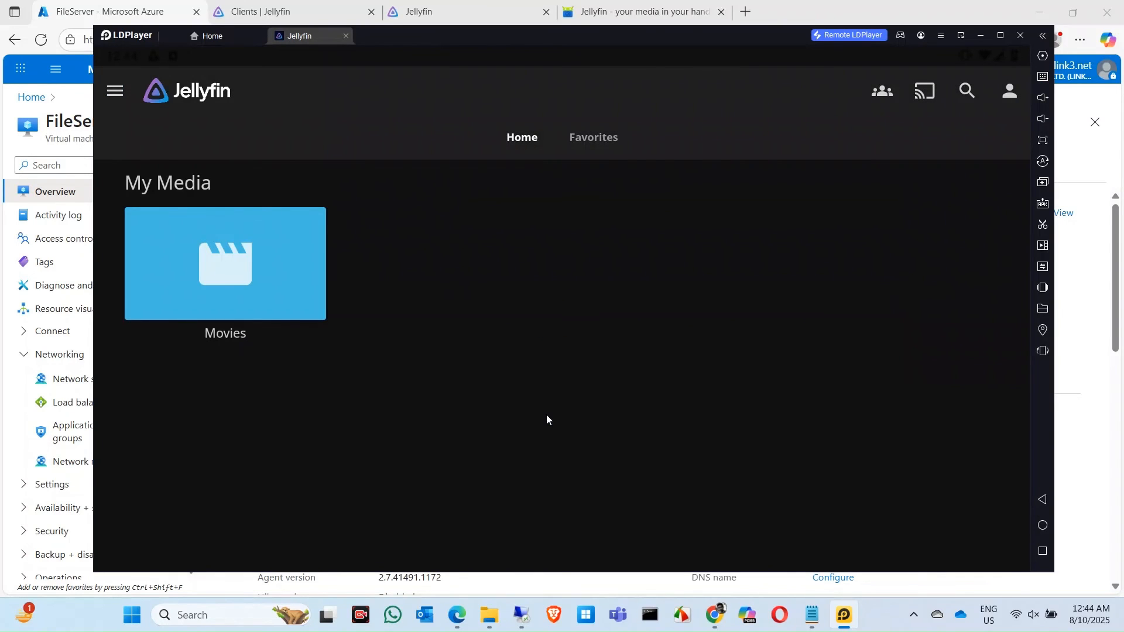
- Play 'Louis Armstrong - What A Wonderful World' from Movies, then close and exit LDPlayer
left_click(258, 268)
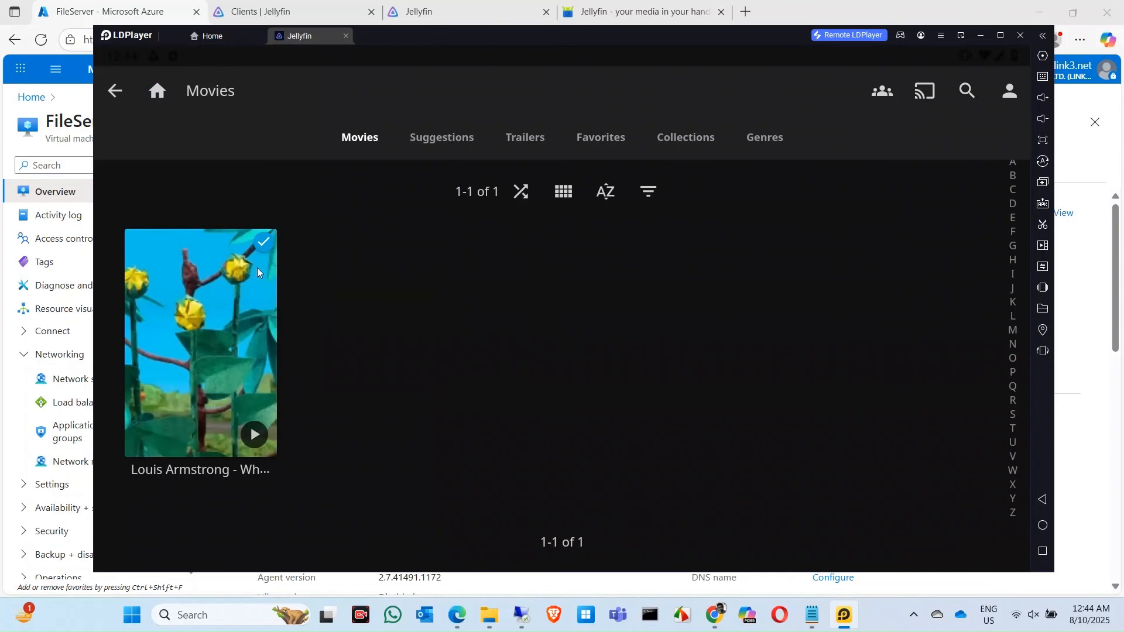
left_click(206, 368)
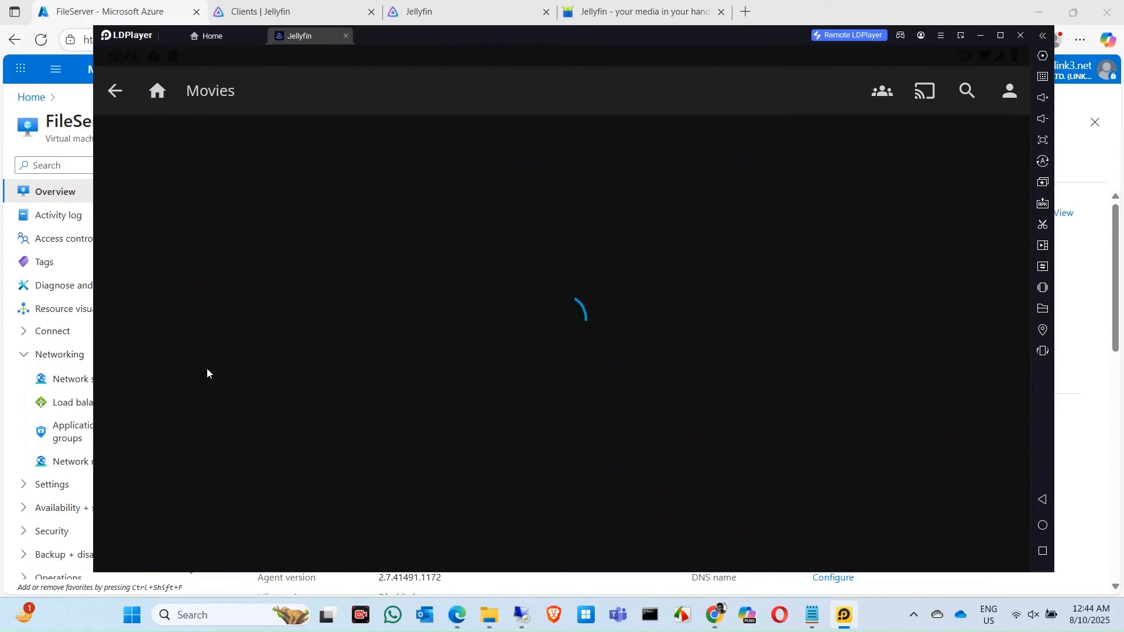
left_click(585, 406)
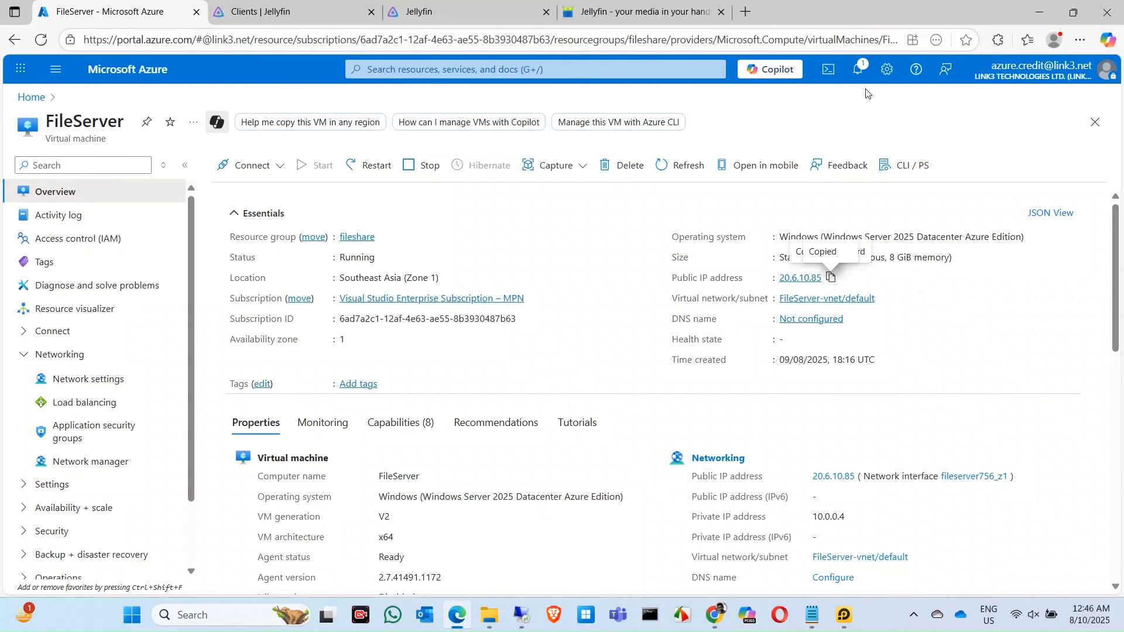
left_click(646, 1)
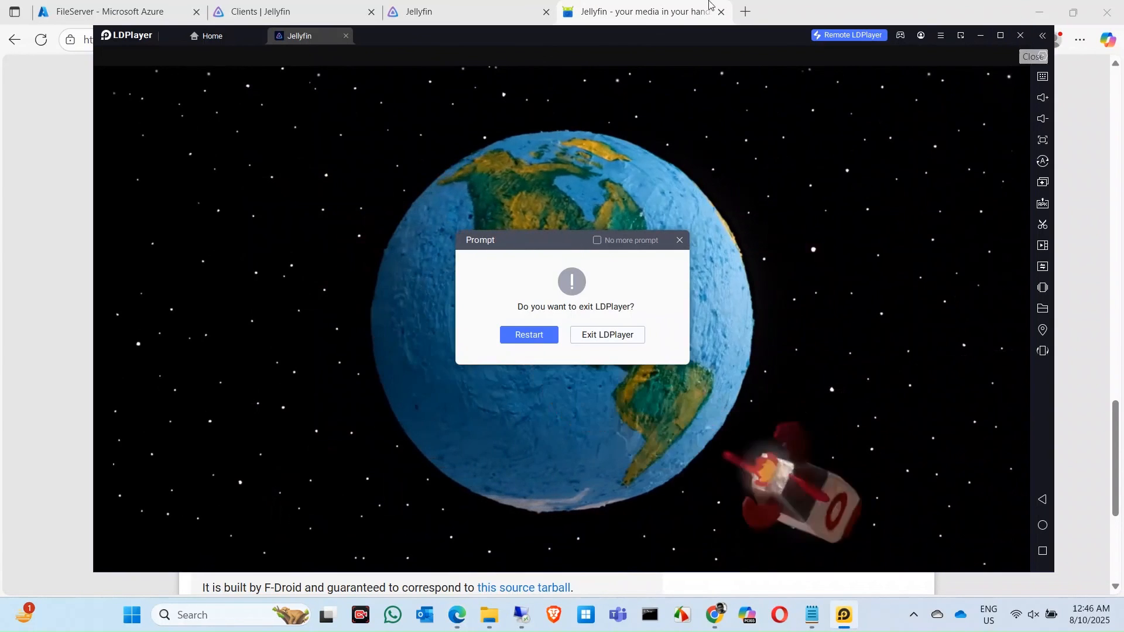
left_click(580, 337)
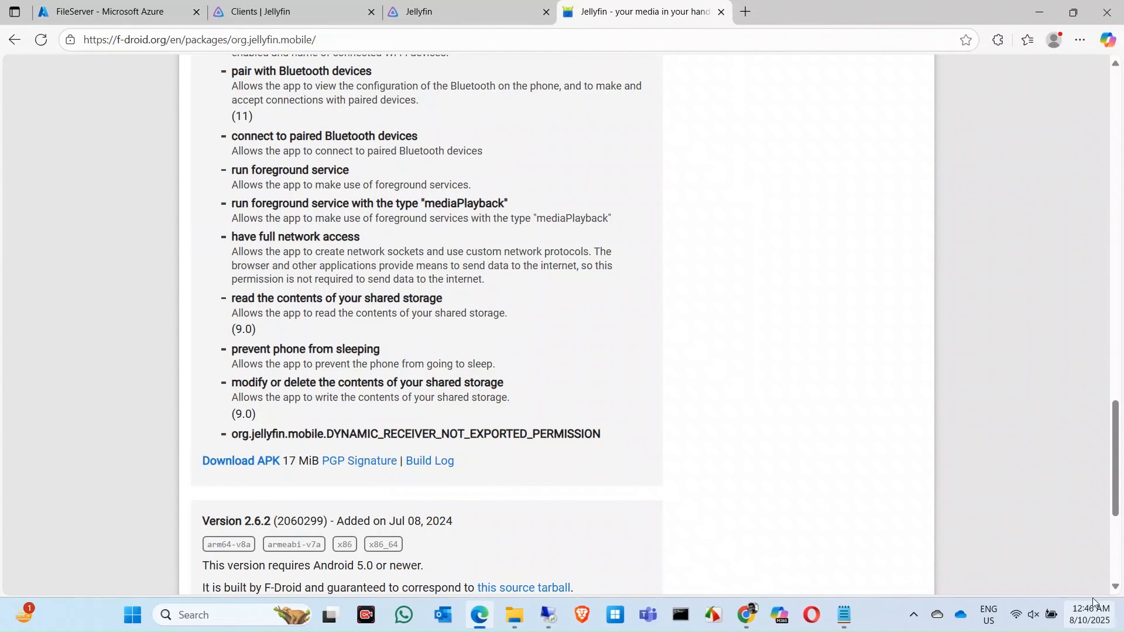